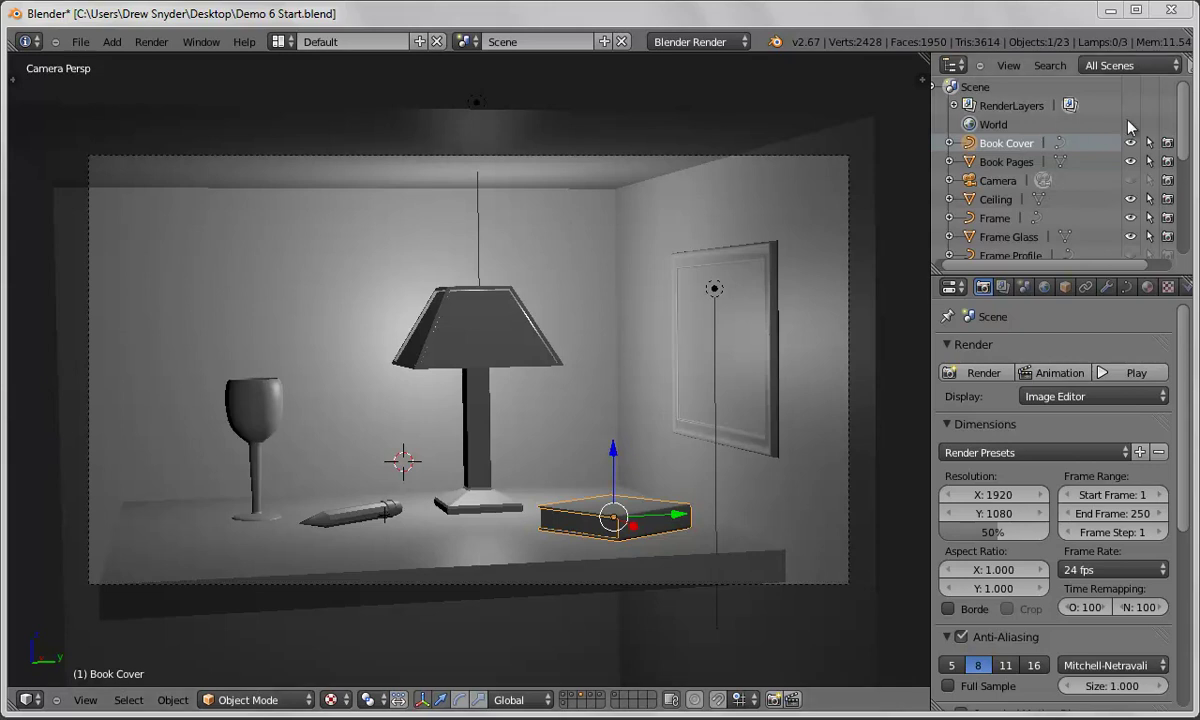
# Select the Ceiling object in the 3D viewport.
pyautogui.click(990, 200)
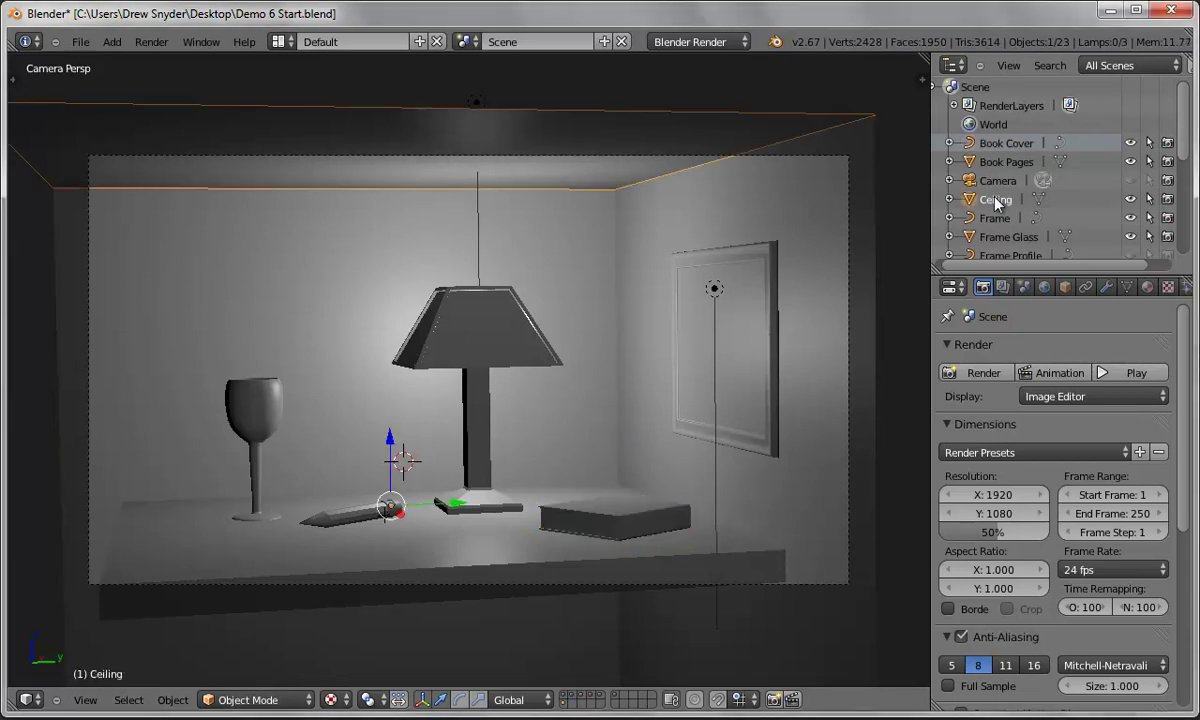
# Add a new material to the ceiling and name it Ceiling.
pyautogui.click(1148, 287)
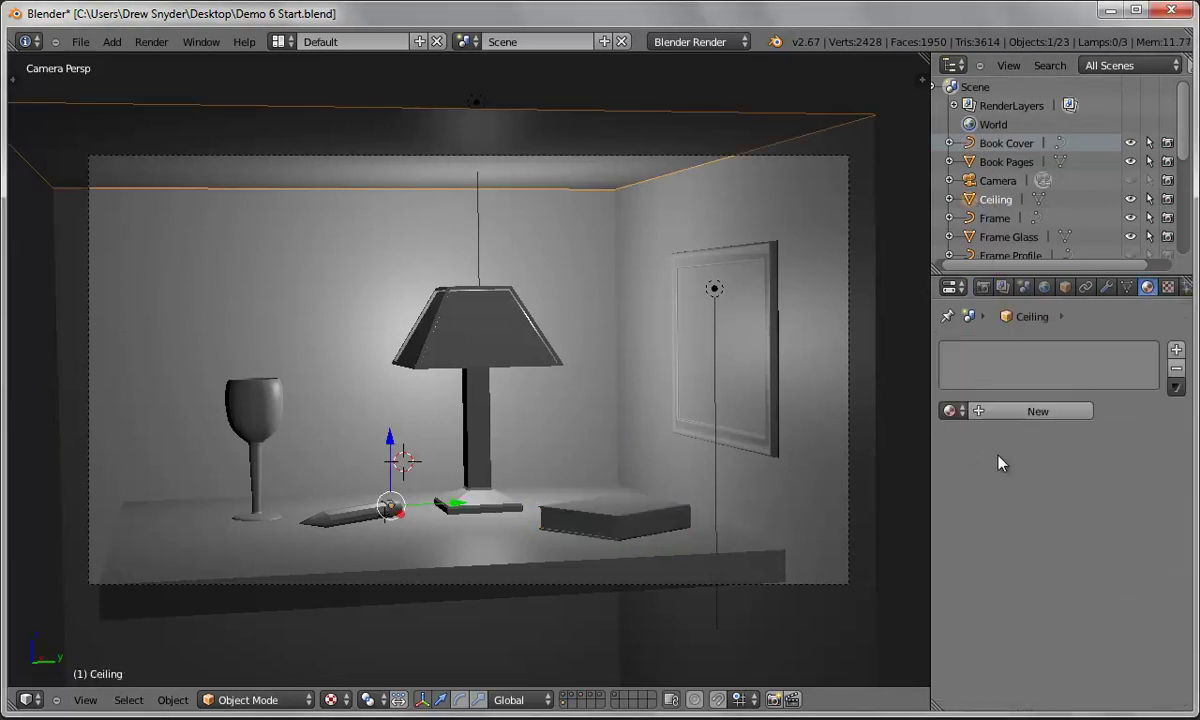
pyautogui.click(1038, 412)
pyautogui.click(1008, 411)
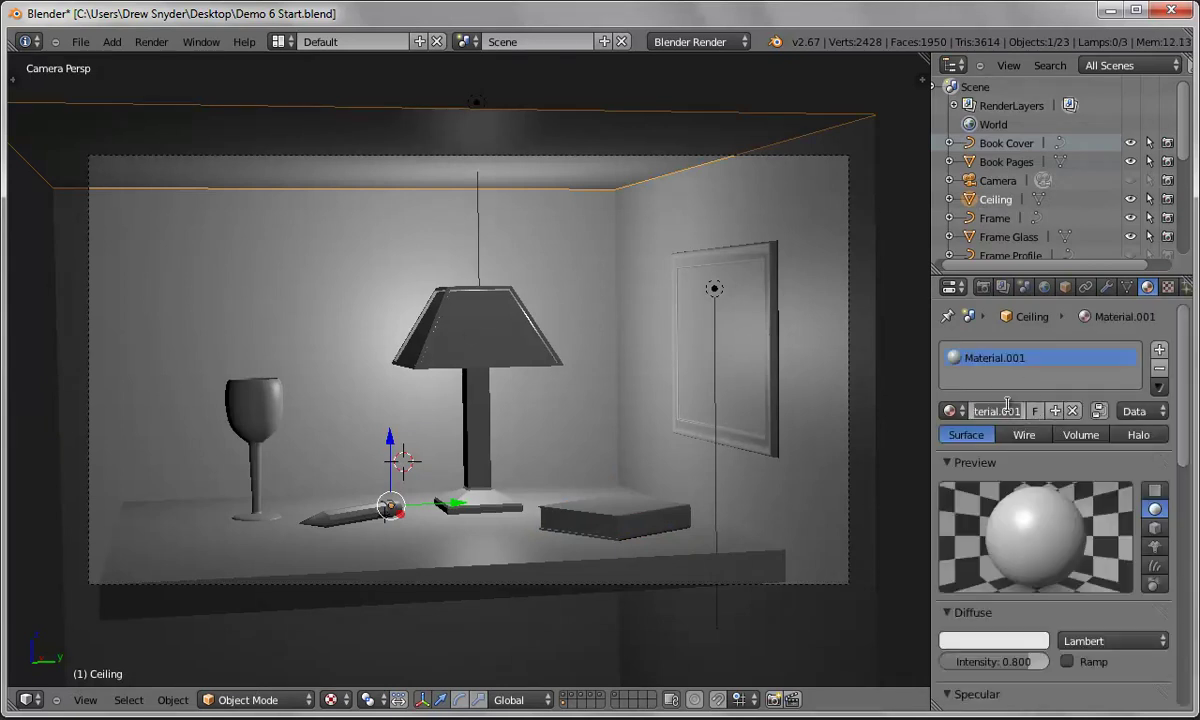
pyautogui.write('Ceiling')
pyautogui.press('Return')
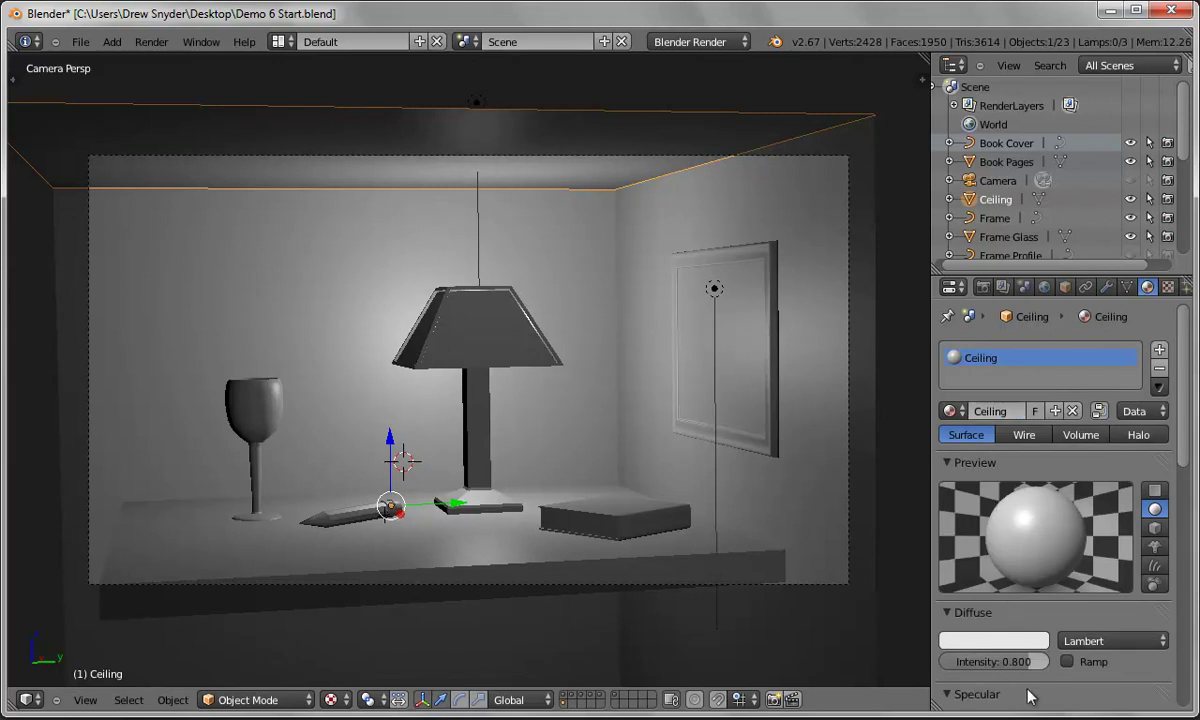
# Set the Ceiling material's diffuse intensity to 1.000 and specular intensity to 0.000.
pyautogui.moveTo(1027, 663); pyautogui.dragTo(1060, 663)
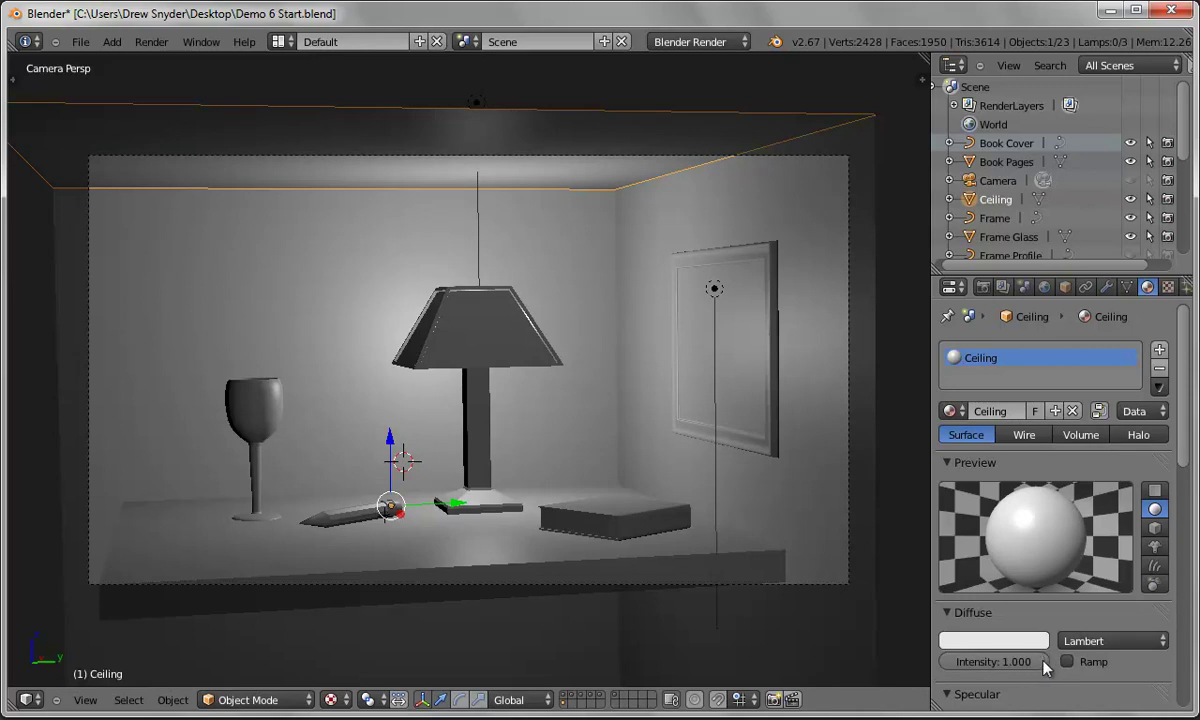
pyautogui.moveTo(1183, 398); pyautogui.dragTo(1177, 443)
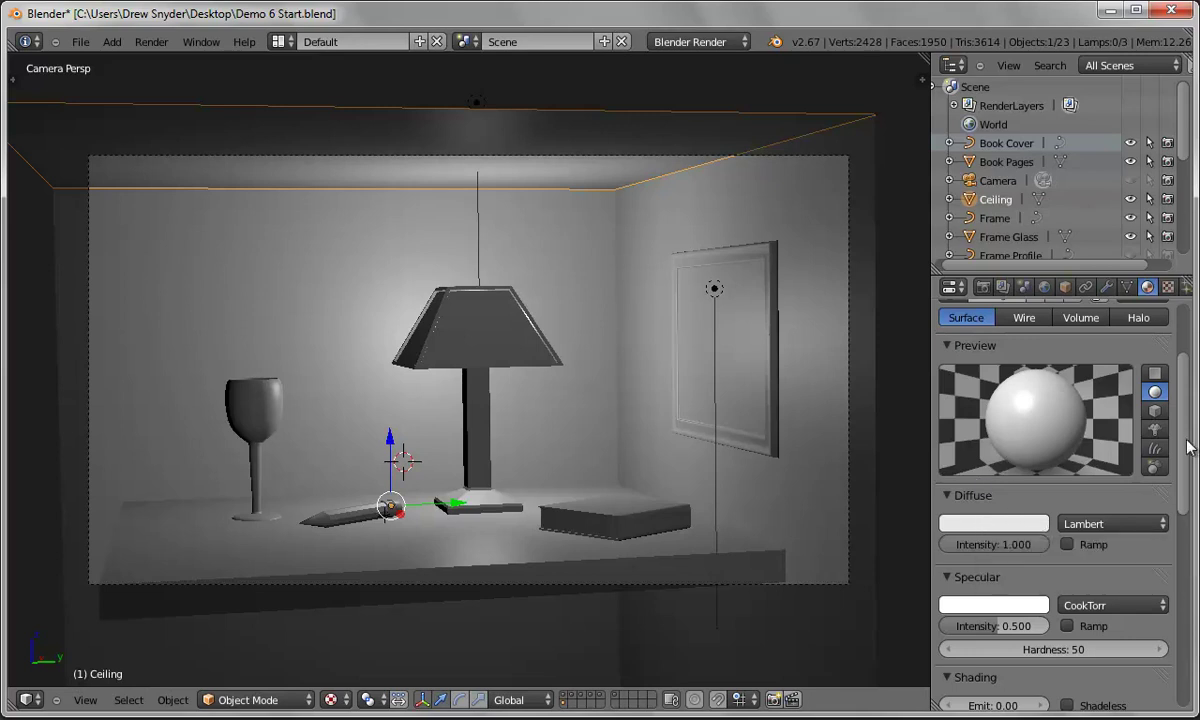
pyautogui.moveTo(1186, 424); pyautogui.dragTo(1181, 490)
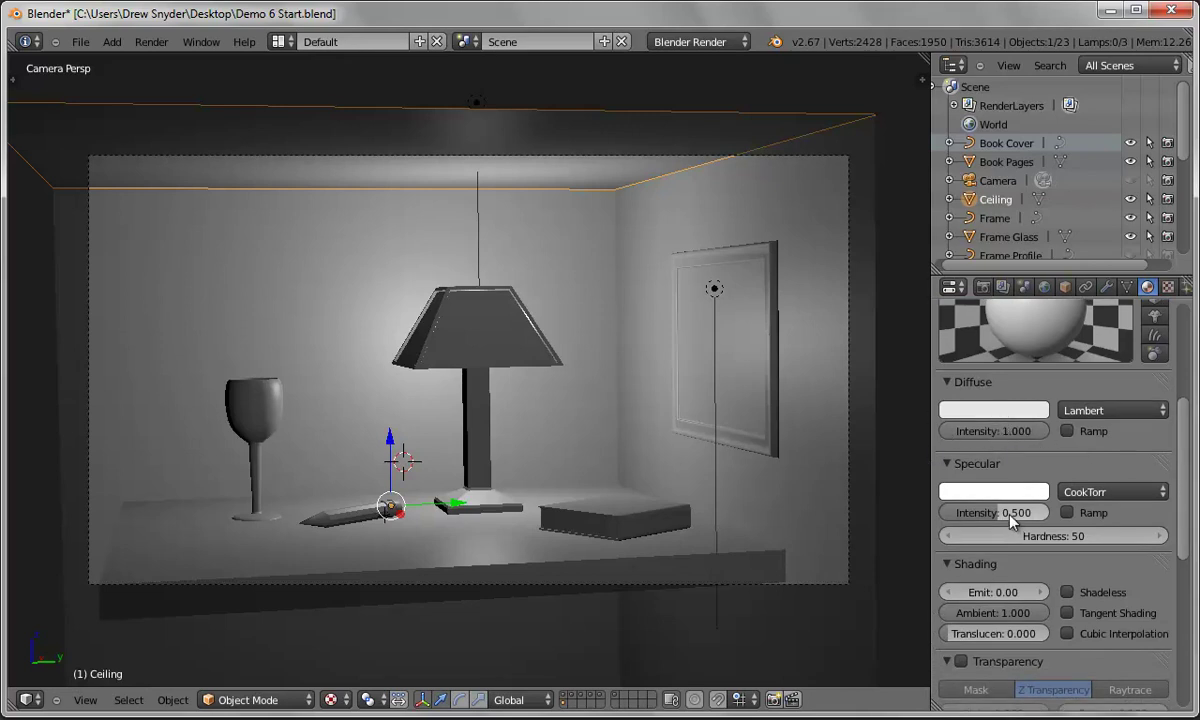
pyautogui.moveTo(997, 519); pyautogui.dragTo(935, 519)
pyautogui.moveTo(1183, 460); pyautogui.dragTo(1182, 408)
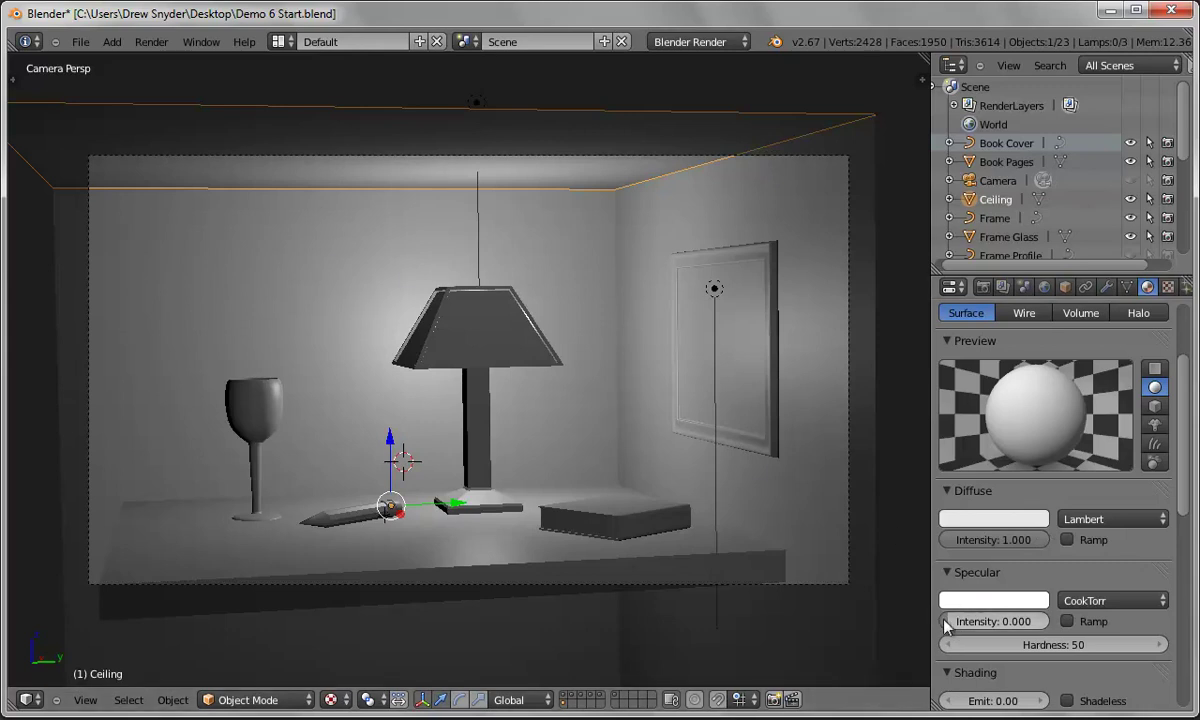
pyautogui.moveTo(956, 621); pyautogui.dragTo(880, 627)
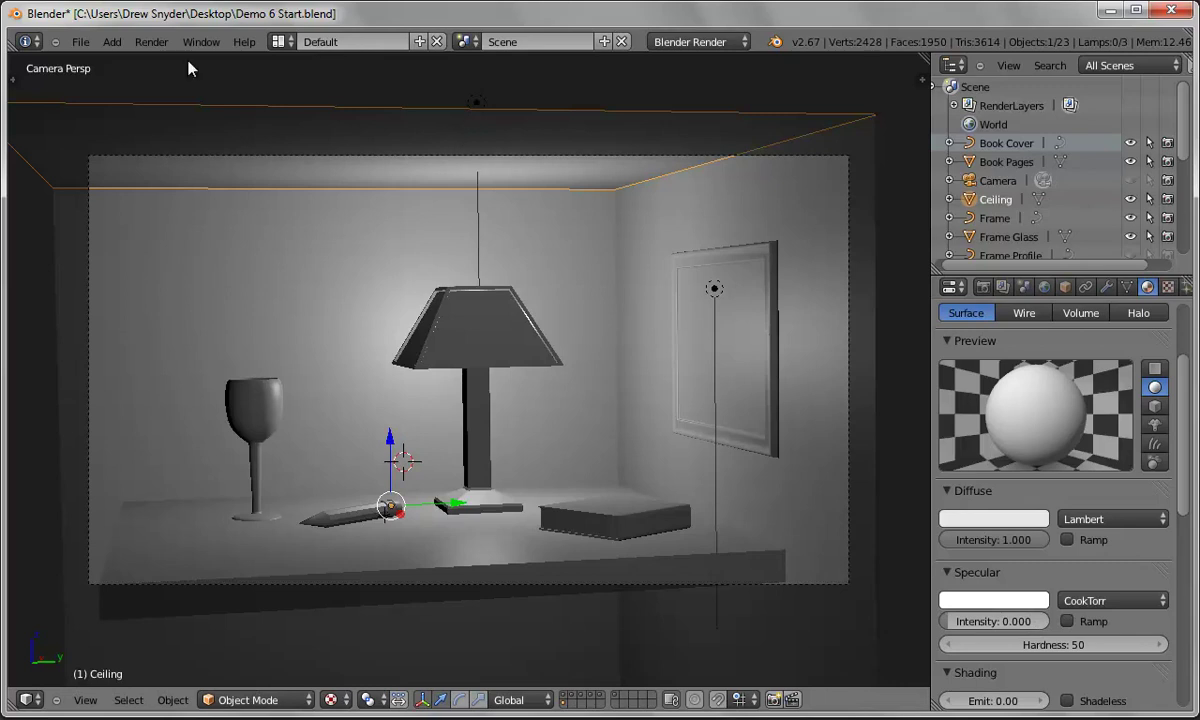
# Render a test image of the room, then return to the camera view.
pyautogui.click(151, 42)
pyautogui.click(141, 59)
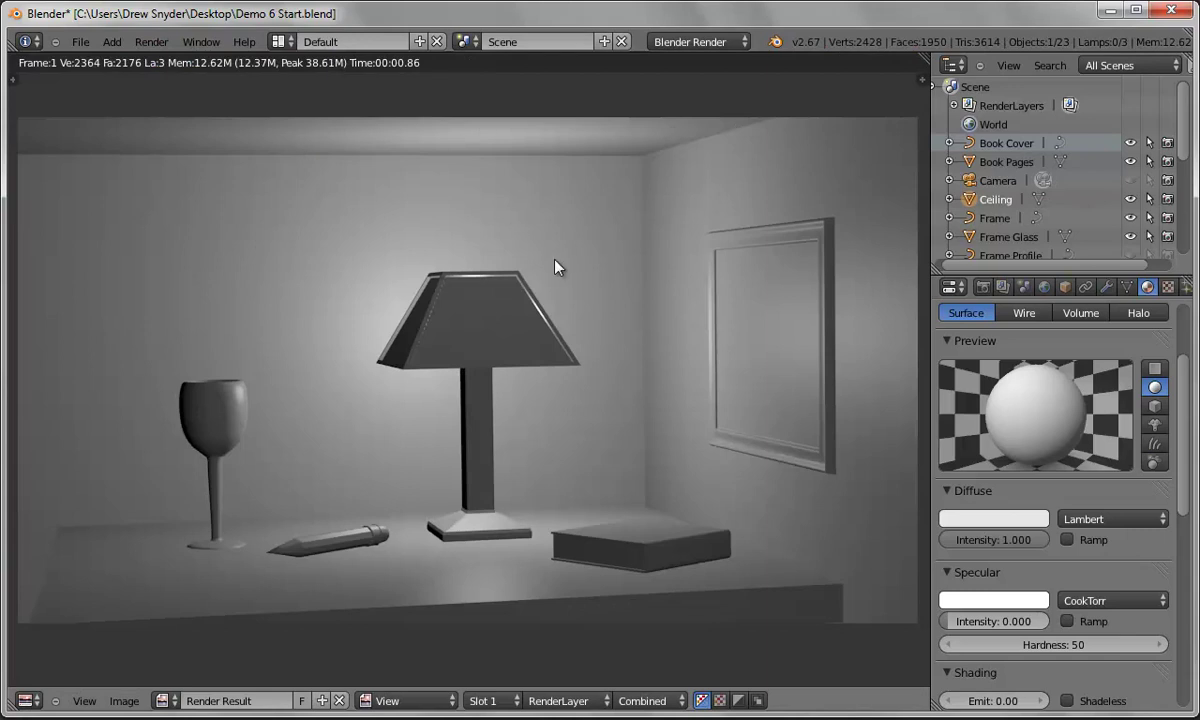
pyautogui.press('Escape')
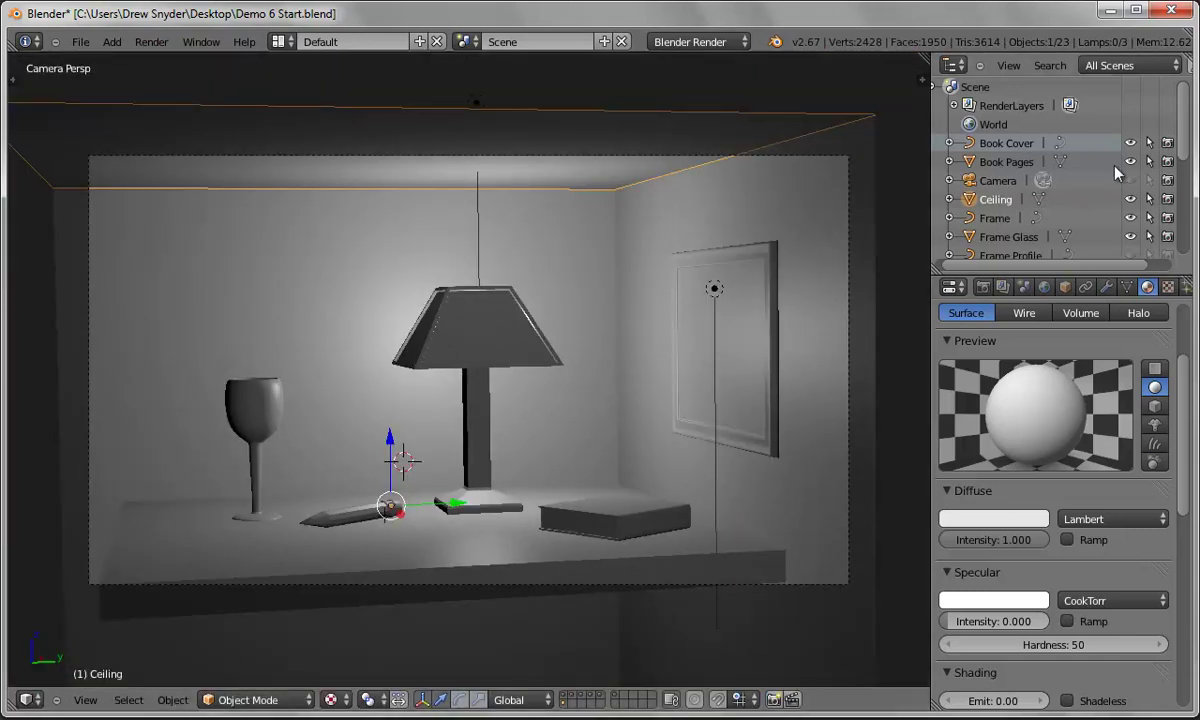
# Select the Walls object and give it a new material named Walls.
pyautogui.scroll(-5, 1170, 210)
pyautogui.scroll(-3, 1170, 213)
pyautogui.click(992, 248)
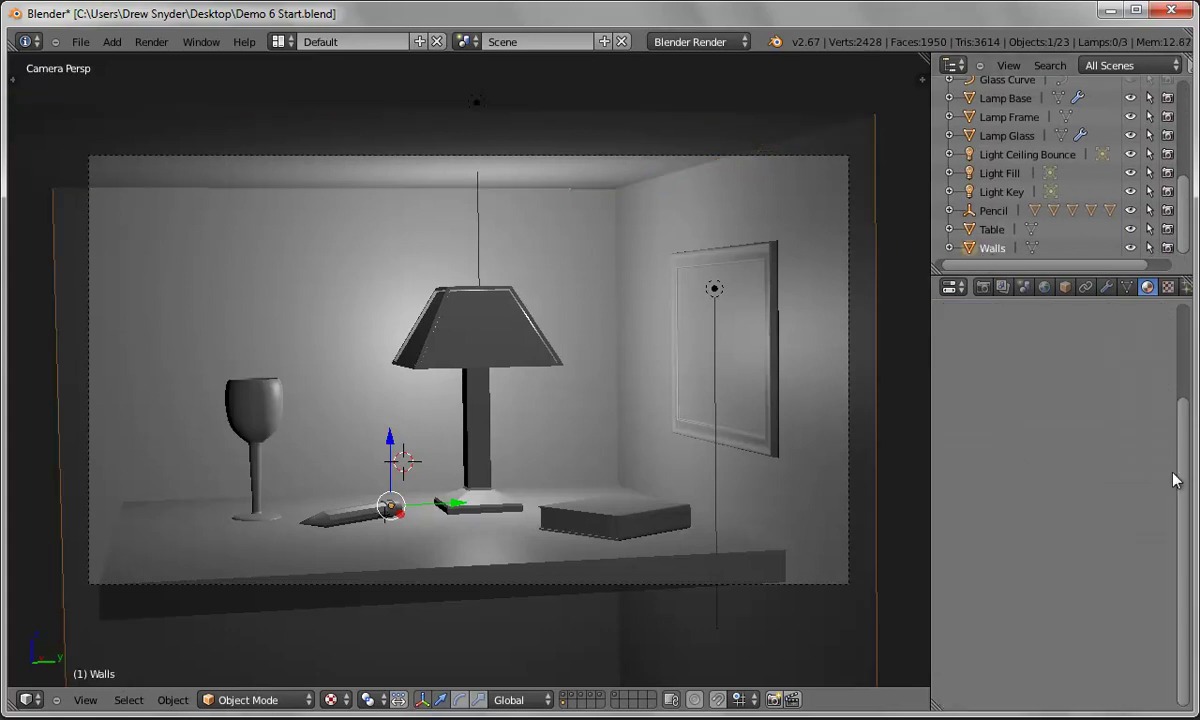
pyautogui.scroll(3, 1113, 445)
pyautogui.click(1020, 413)
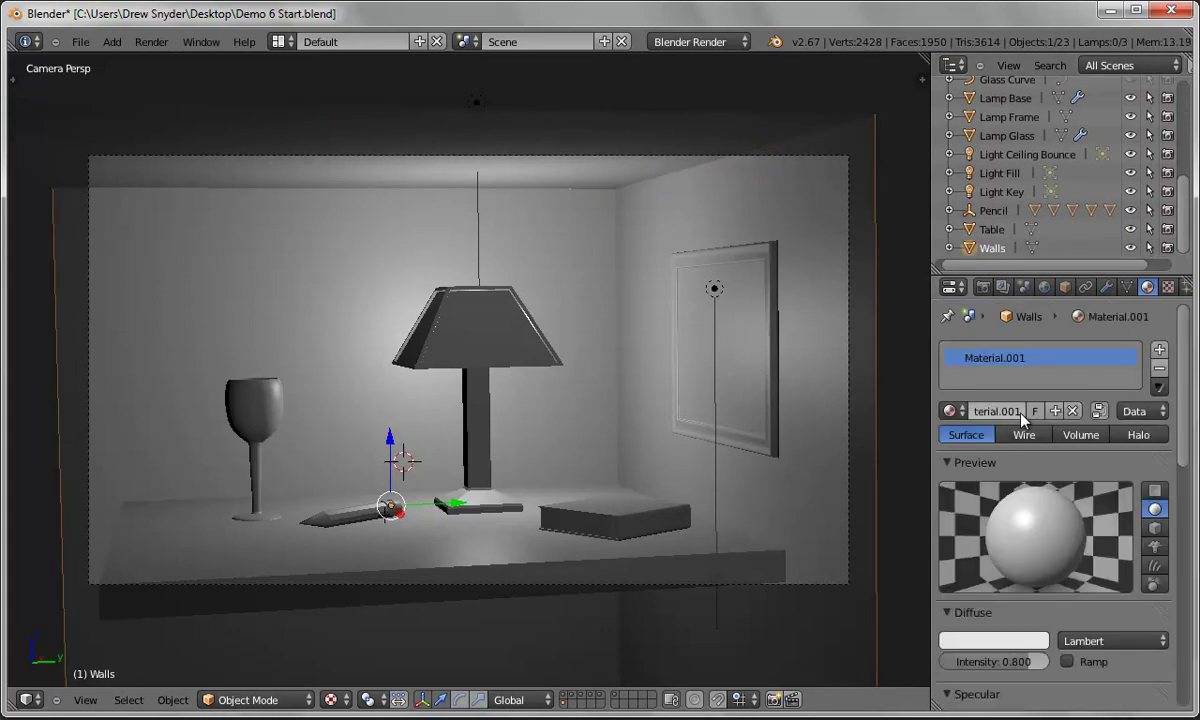
pyautogui.click(993, 420)
pyautogui.write('Walls')
pyautogui.press('Return')
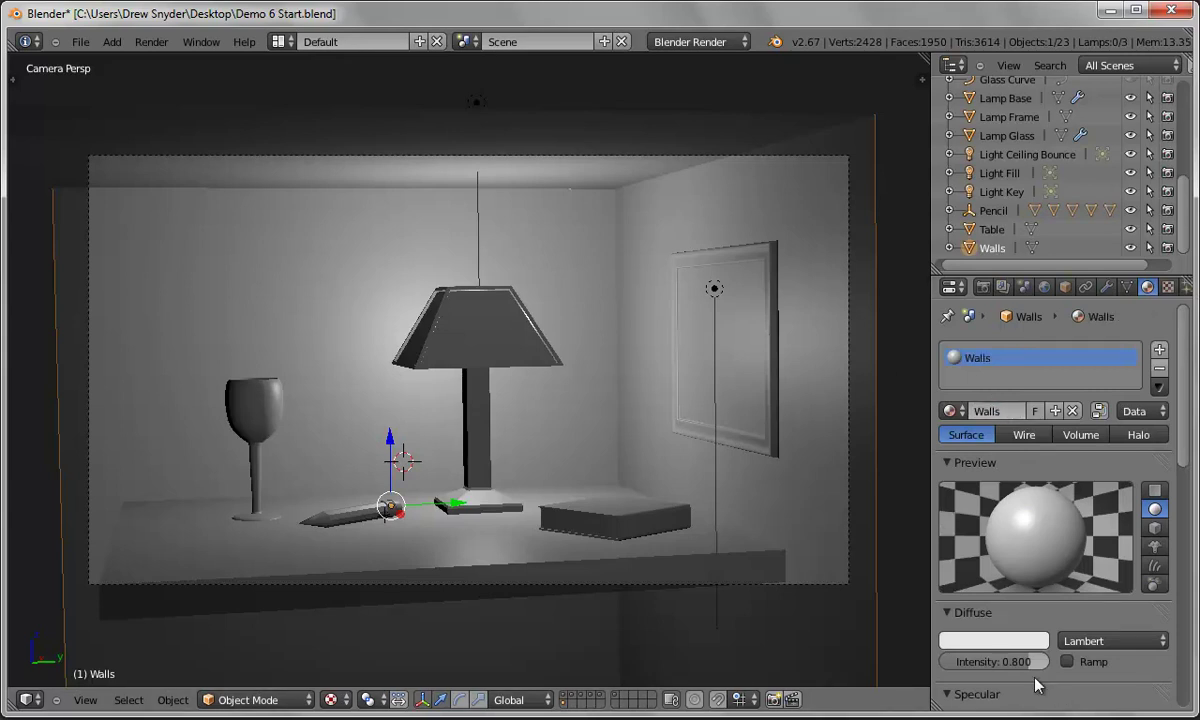
# Set the Walls diffuse colour to a deep teal green (H 0.402, S 0.811).
pyautogui.click(996, 641)
pyautogui.click(895, 440)
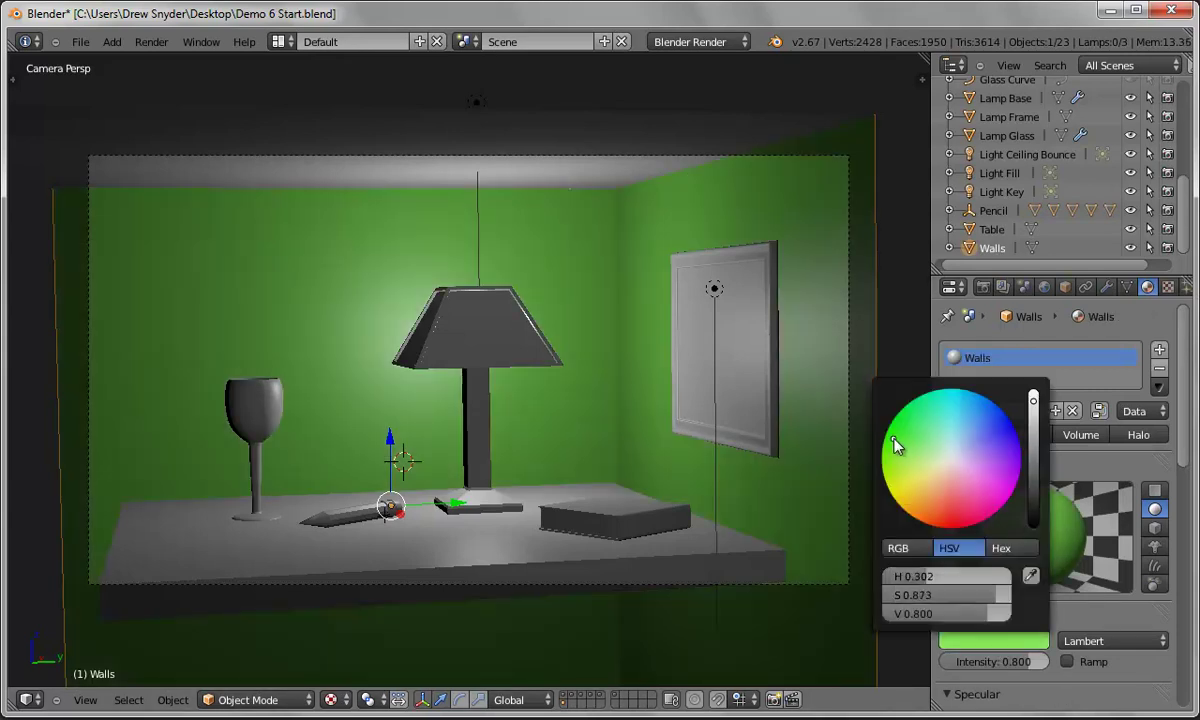
pyautogui.click(928, 556)
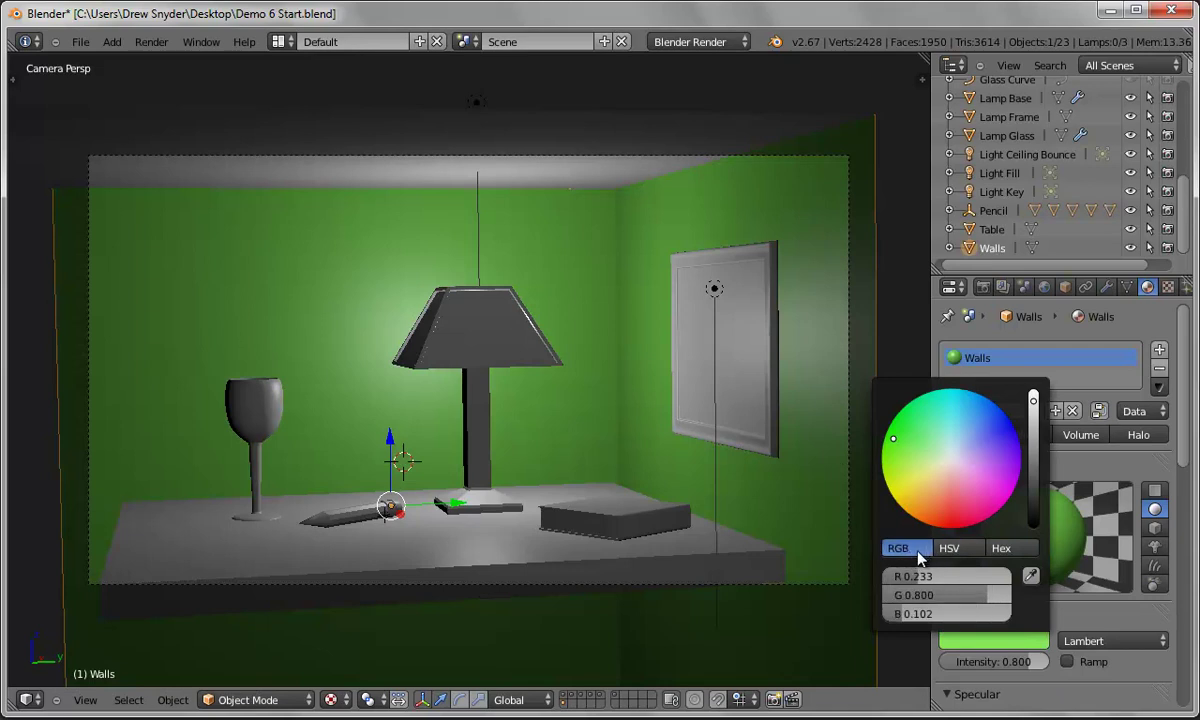
pyautogui.click(965, 557)
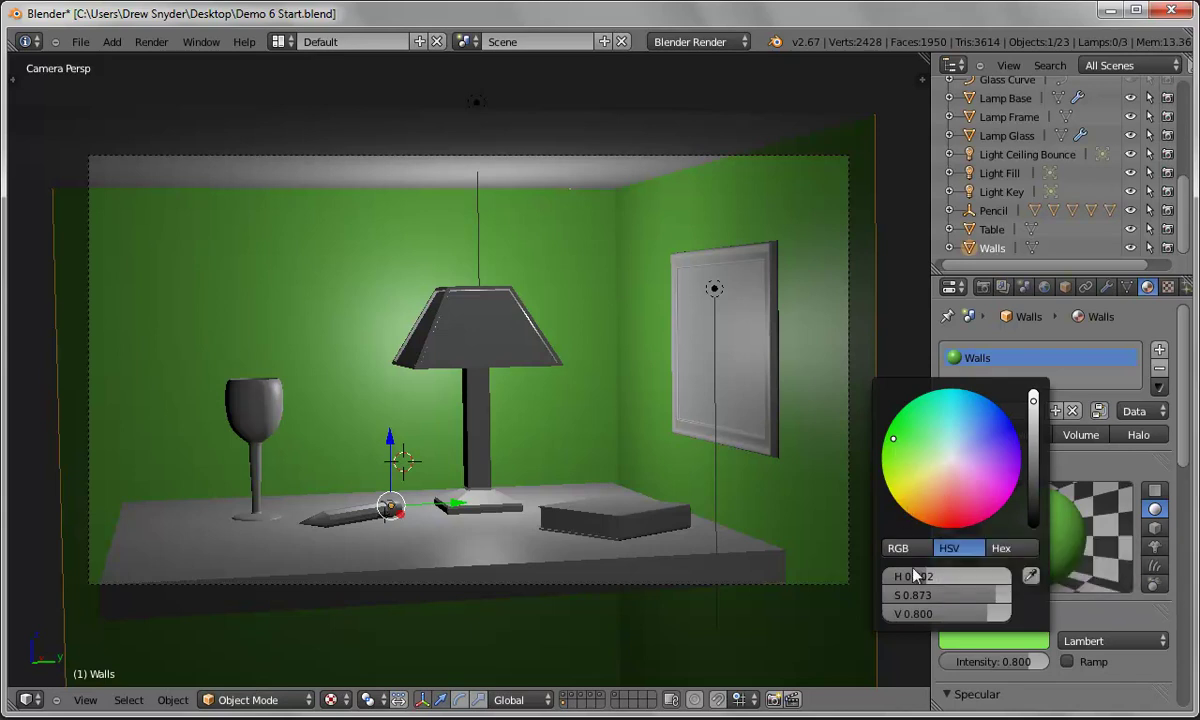
pyautogui.moveTo(930, 580)
pyautogui.mouseDown()
pyautogui.moveTo(964, 574)
pyautogui.moveTo(926, 576)
pyautogui.moveTo(918, 600)
pyautogui.moveTo(966, 602)
pyautogui.moveTo(937, 624)
pyautogui.moveTo(952, 622)
pyautogui.moveTo(924, 621)
pyautogui.moveTo(985, 600)
pyautogui.moveTo(935, 577)
pyautogui.moveTo(930, 622)
pyautogui.mouseUp()
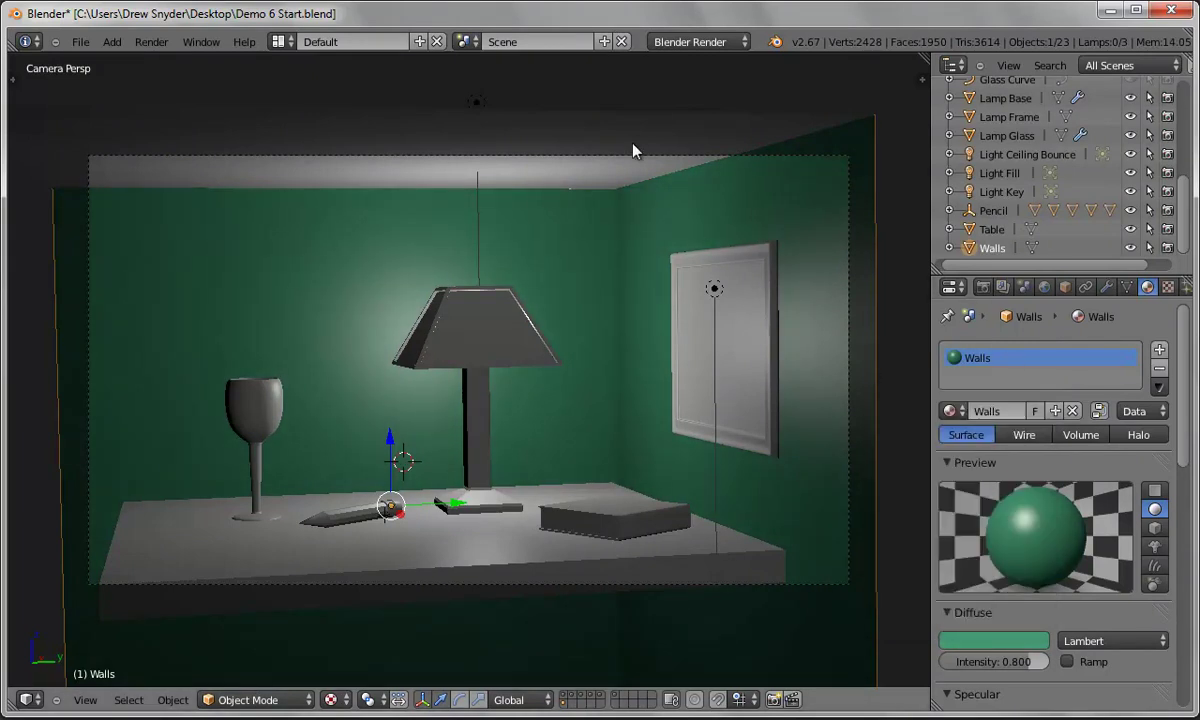
# Lower the Walls material's specular intensity to 0.133 and hardness to 15.
pyautogui.moveTo(1187, 375); pyautogui.dragTo(1183, 440)
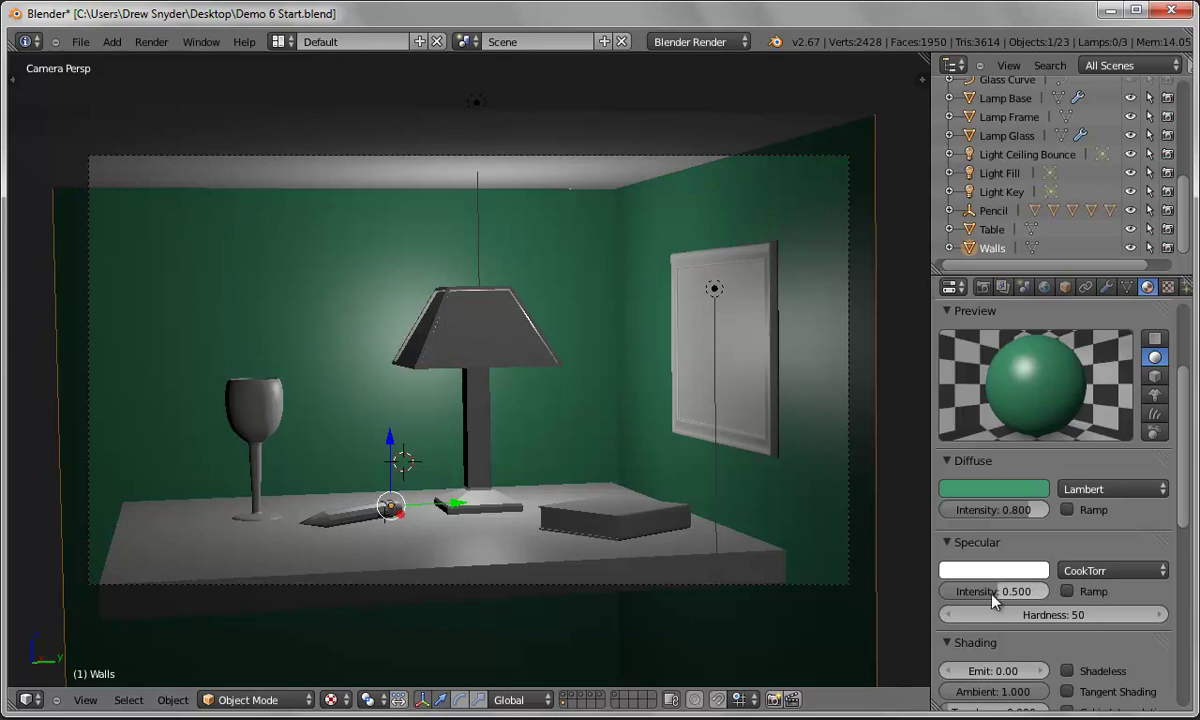
pyautogui.moveTo(998, 594); pyautogui.dragTo(962, 598)
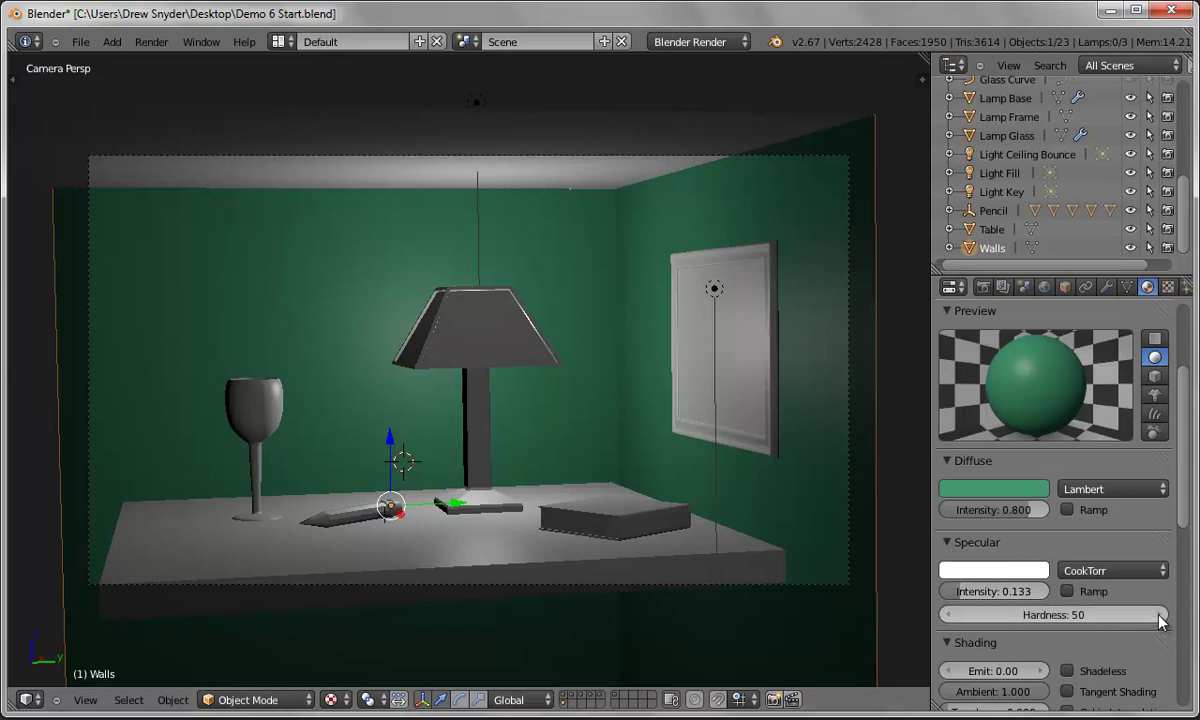
pyautogui.moveTo(1152, 621); pyautogui.dragTo(1025, 625)
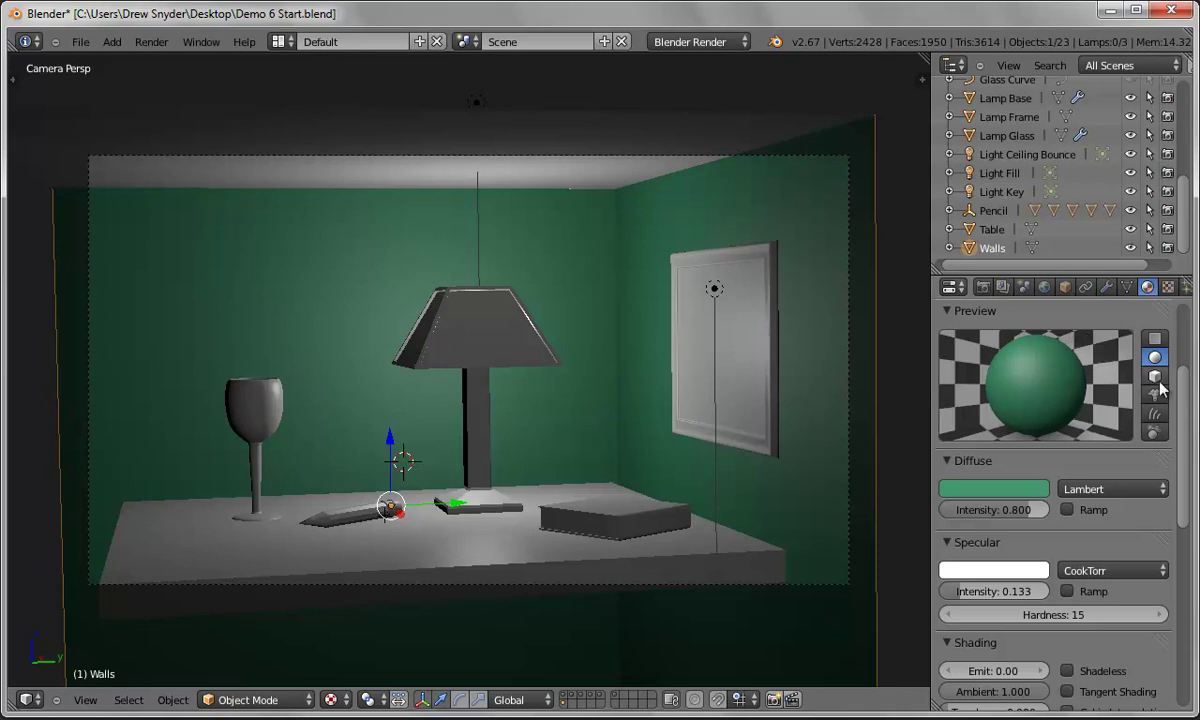
# Zoom in on the pencil and render a test image of the full camera view.
pyautogui.scroll(5, 1185, 203)
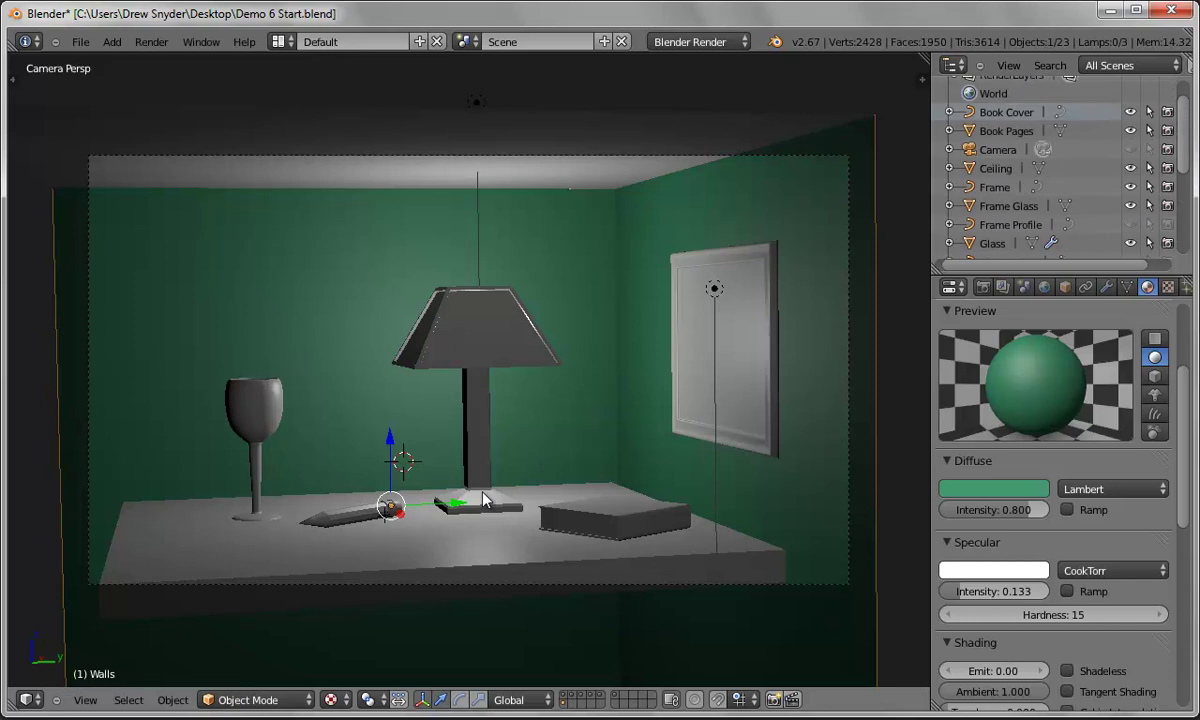
pyautogui.scroll(8, 466, 477)
pyautogui.scroll(-6, 600, 340)
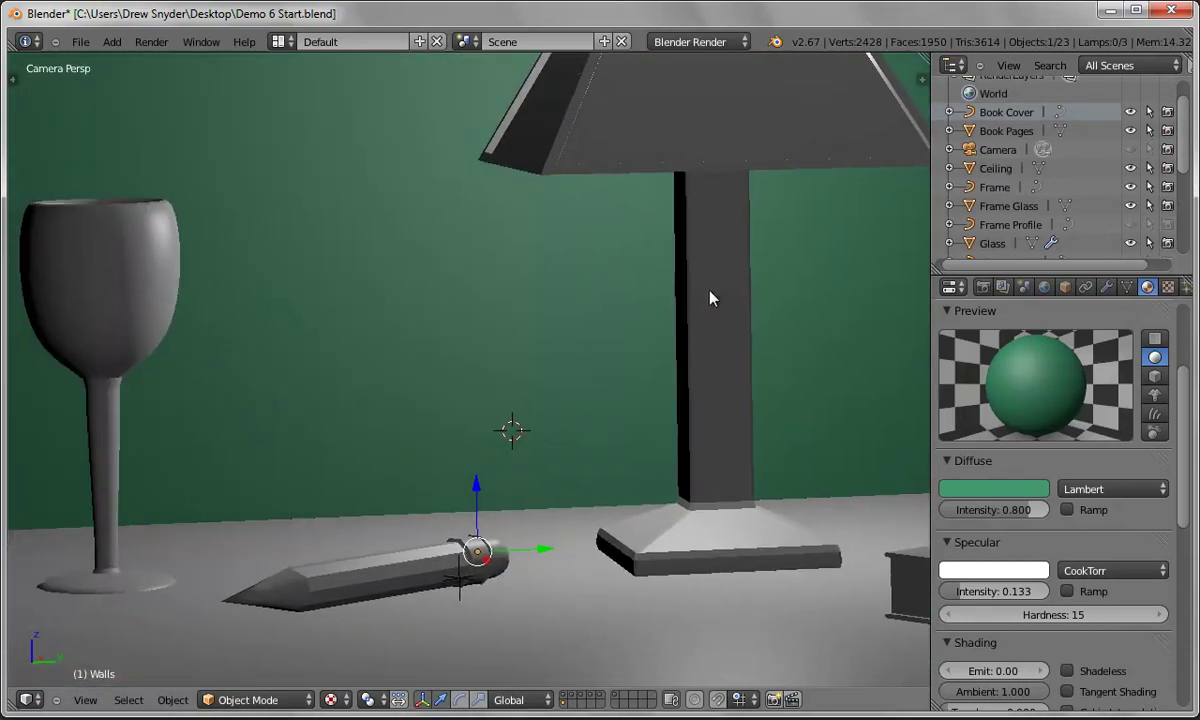
pyautogui.moveTo(726, 284)
pyautogui.keyDown('shift'); pyautogui.mouseDown(button='middle')
pyautogui.moveTo(838, 155)
pyautogui.moveTo(804, 362)
pyautogui.mouseUp(button='middle'); pyautogui.keyUp('shift')
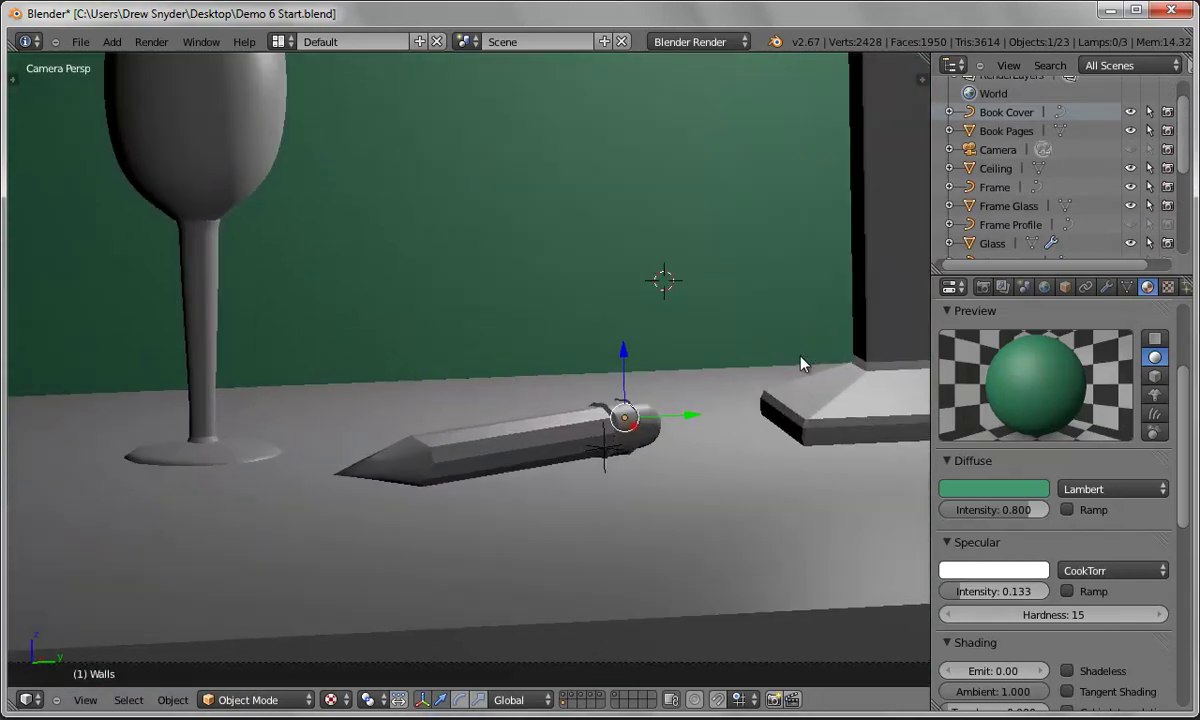
pyautogui.click(140, 42)
pyautogui.click(148, 61)
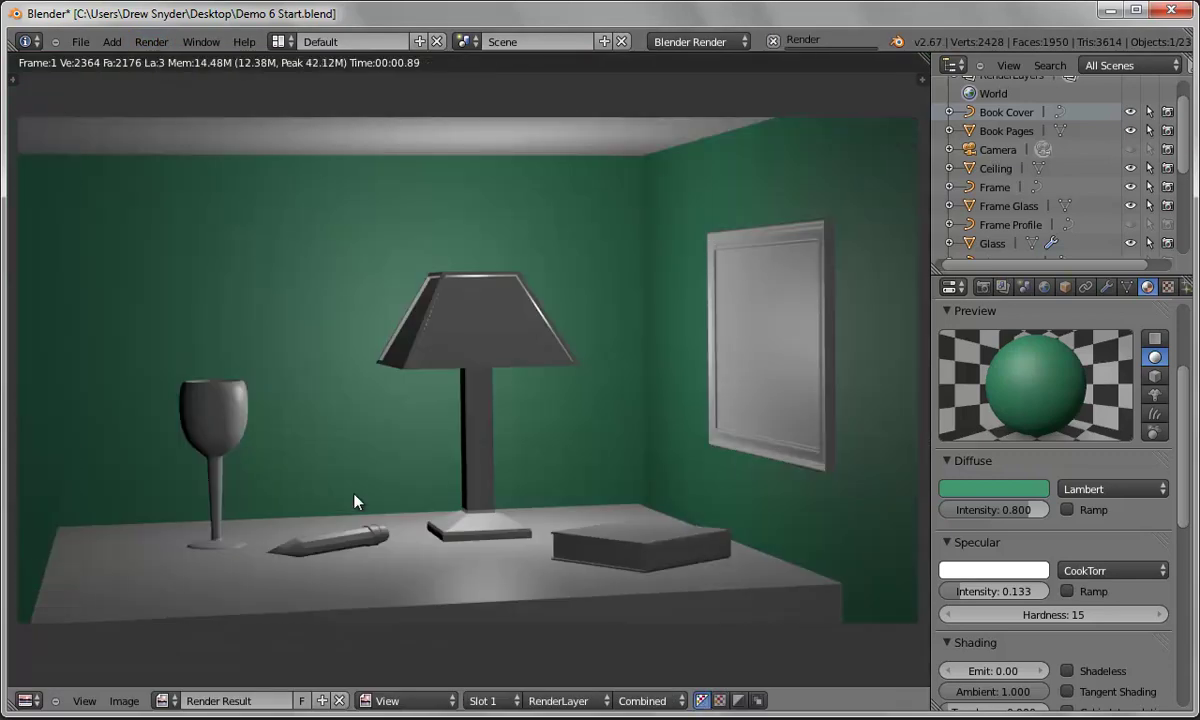
pyautogui.press('Escape')
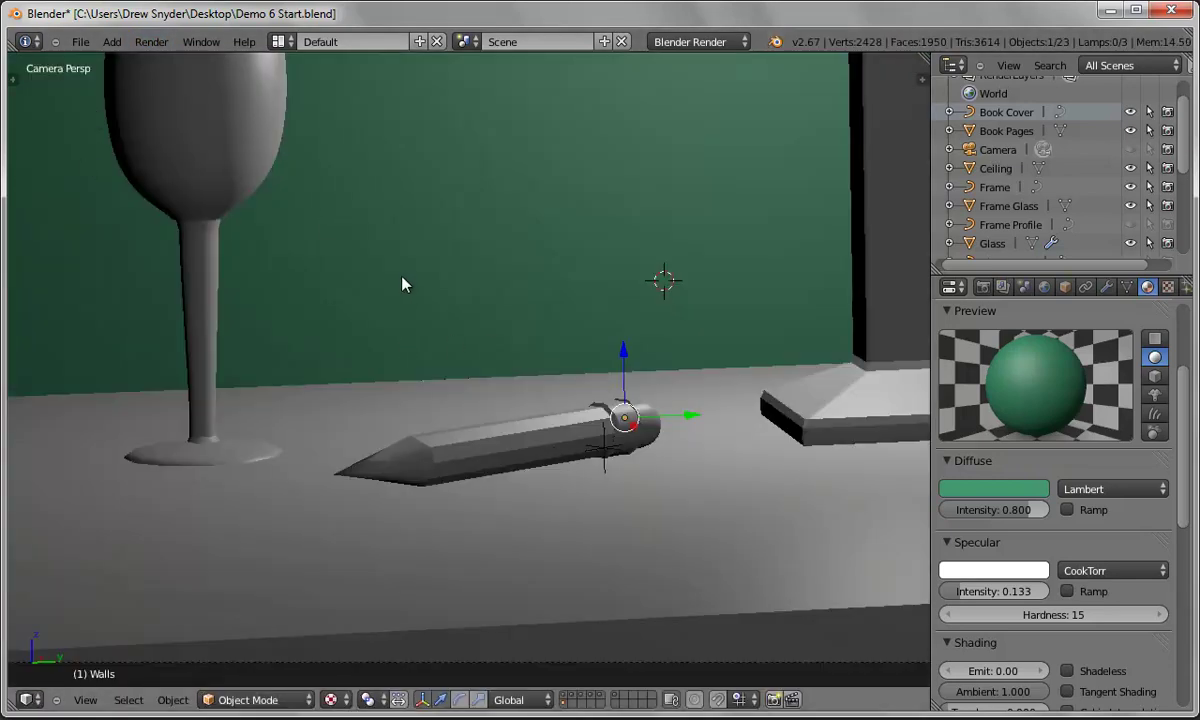
# Draw a render border around the pencil and render only that region.
pyautogui.press('b')
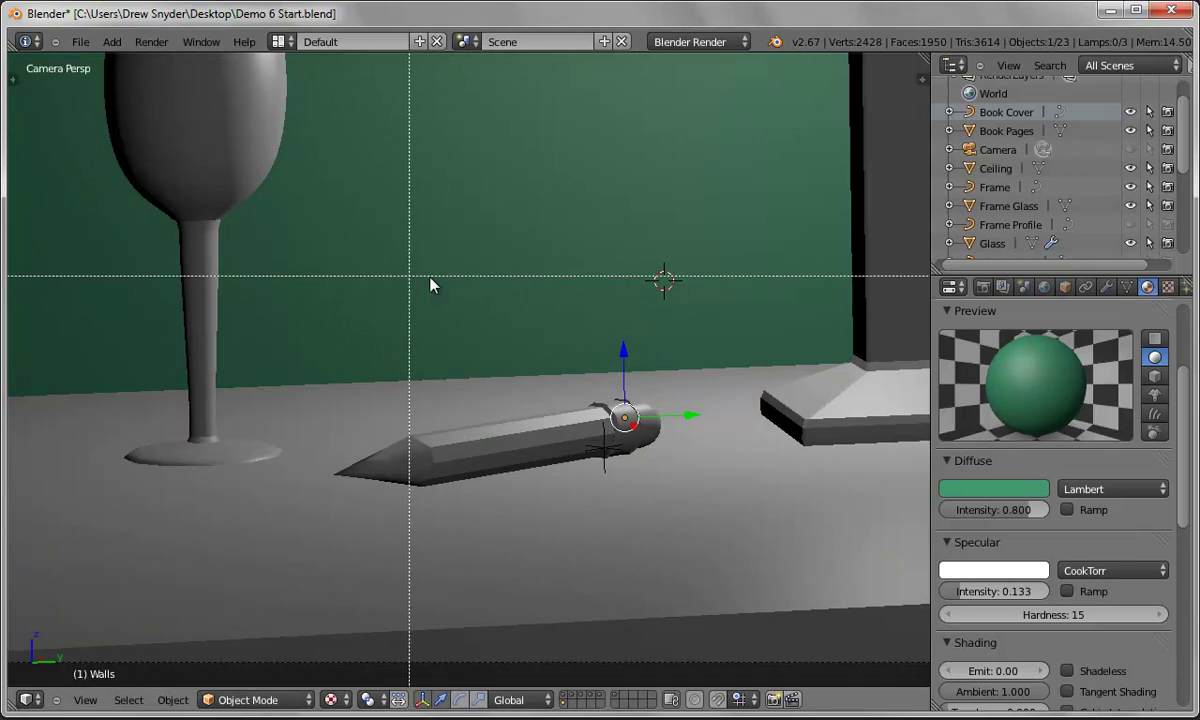
pyautogui.moveTo(261, 268); pyautogui.dragTo(752, 551)
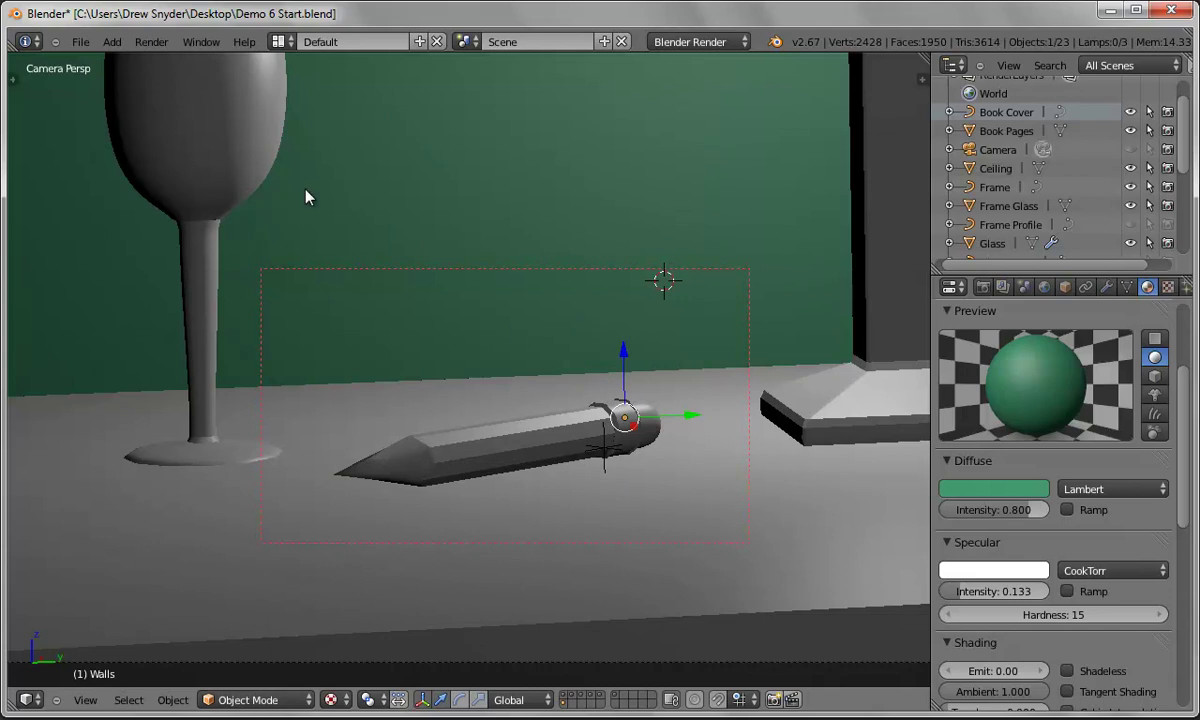
pyautogui.press('F12')
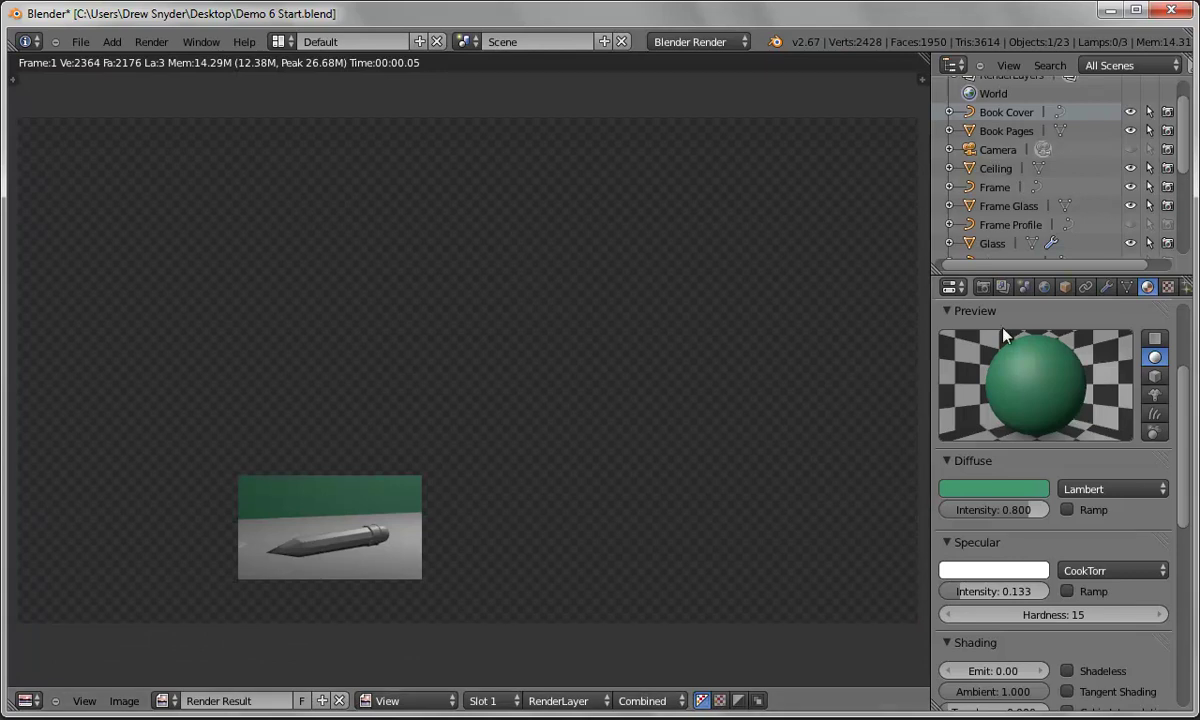
# Enable cropping to the render border and re-render the pencil region.
pyautogui.click(982, 288)
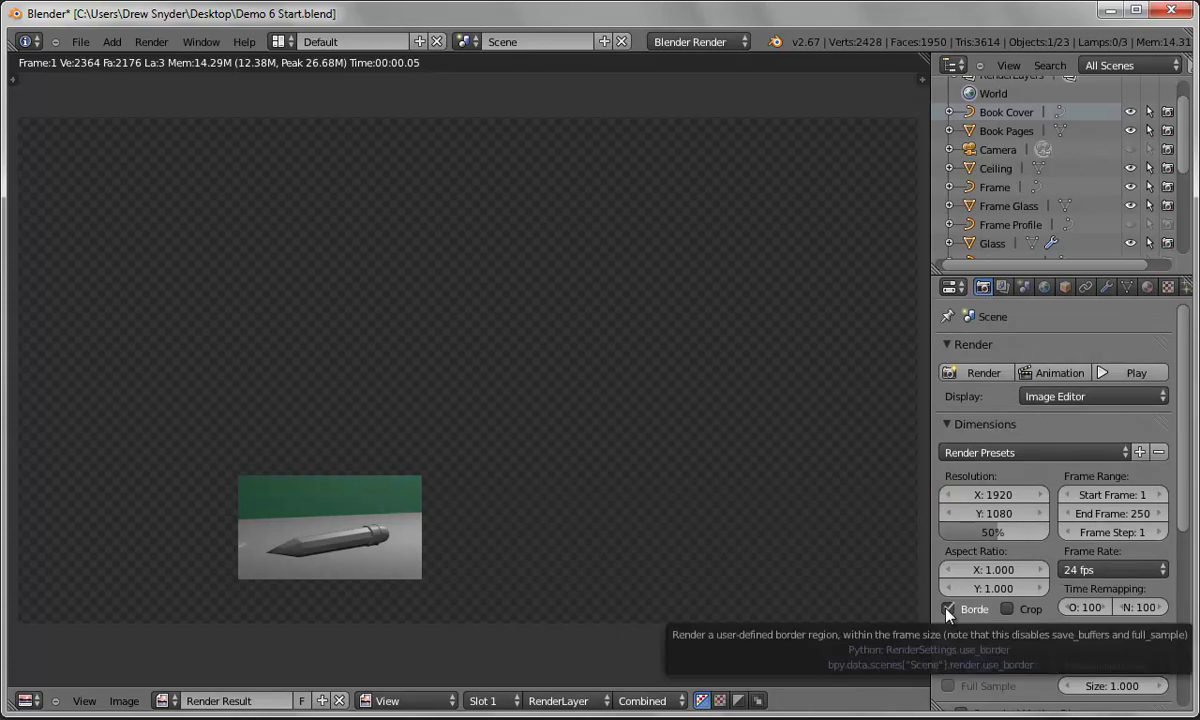
pyautogui.click(1007, 609)
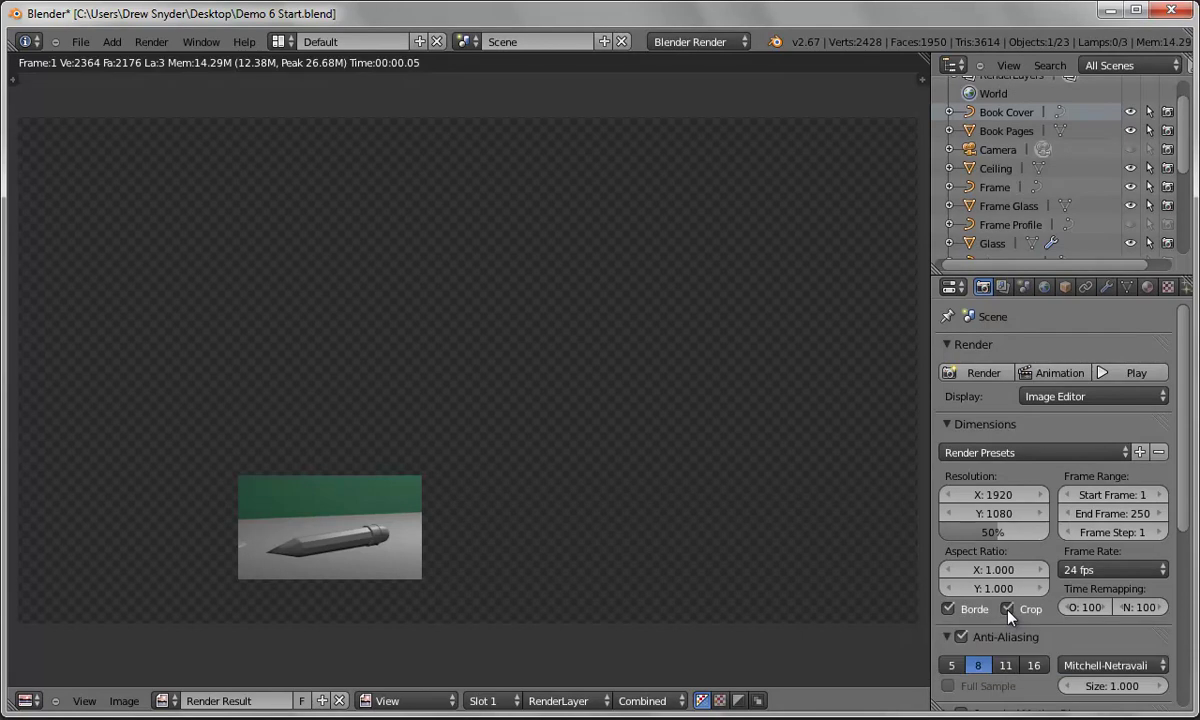
pyautogui.click(165, 44)
pyautogui.click(159, 52)
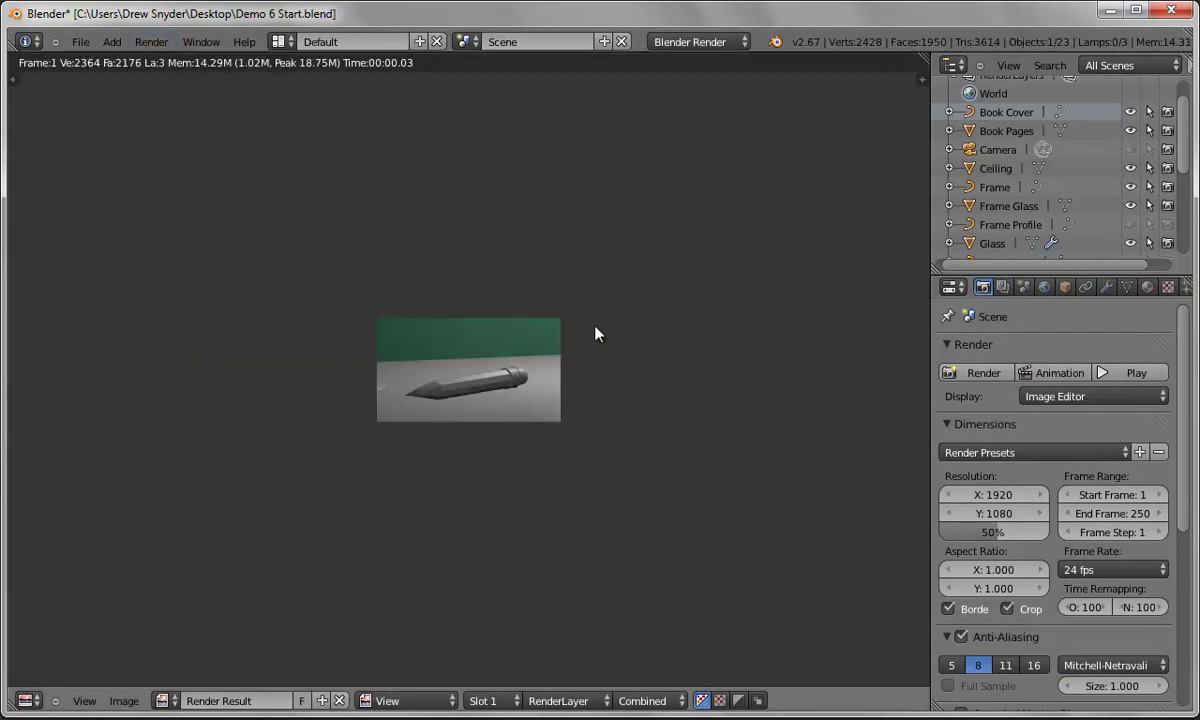
# Raise the render resolution percentage from 50% to 100% and render again.
pyautogui.click(992, 533)
pyautogui.write('100')
pyautogui.press('Tab')
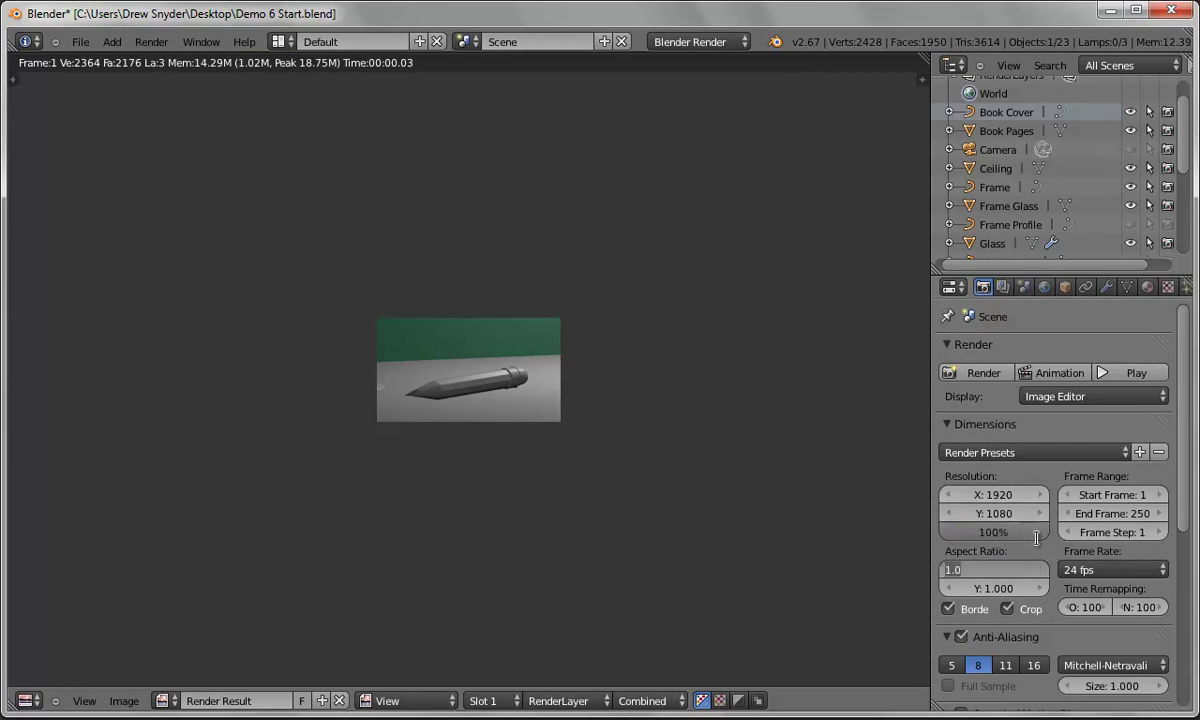
pyautogui.click(151, 41)
pyautogui.click(156, 62)
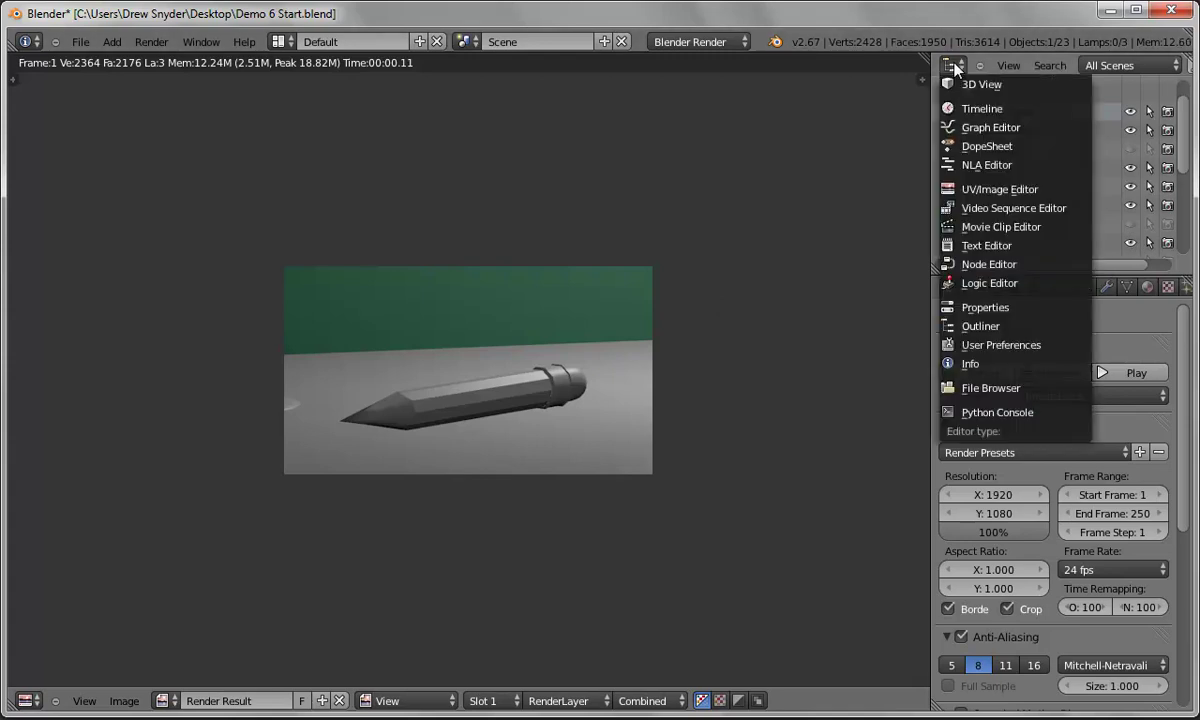
# Switch the Outliner area to an Image Editor and render the pencil scene into it.
pyautogui.click(992, 189)
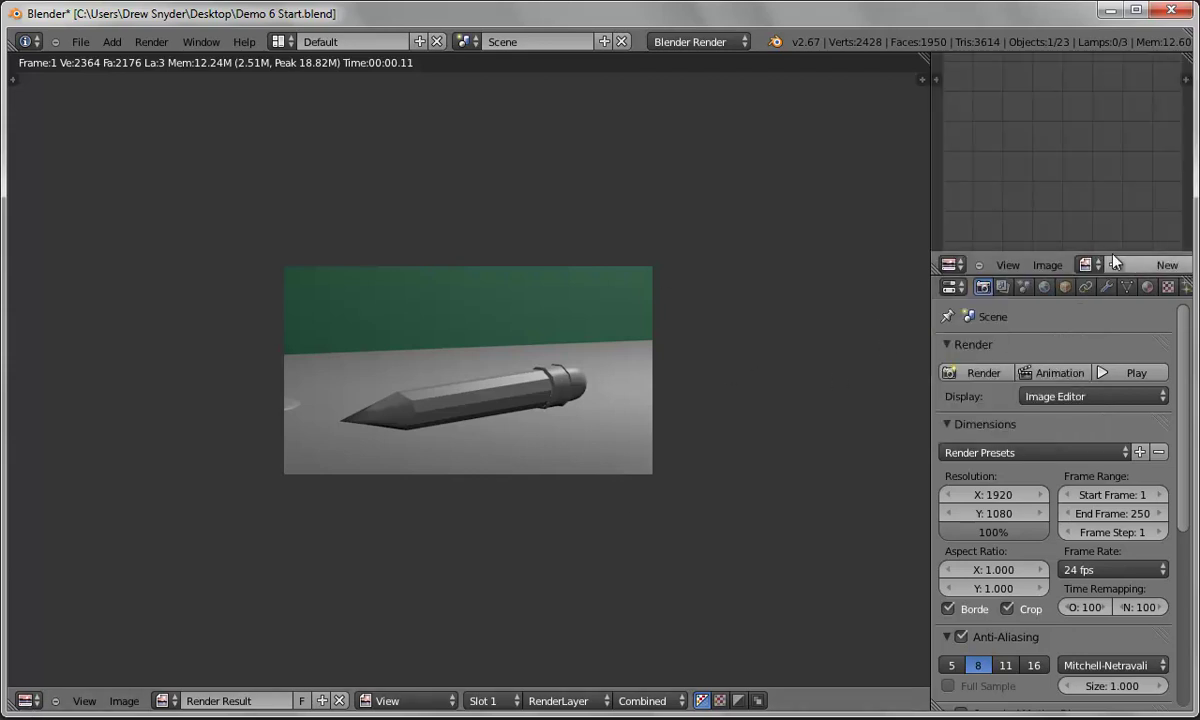
pyautogui.scroll(-3, 1074, 179)
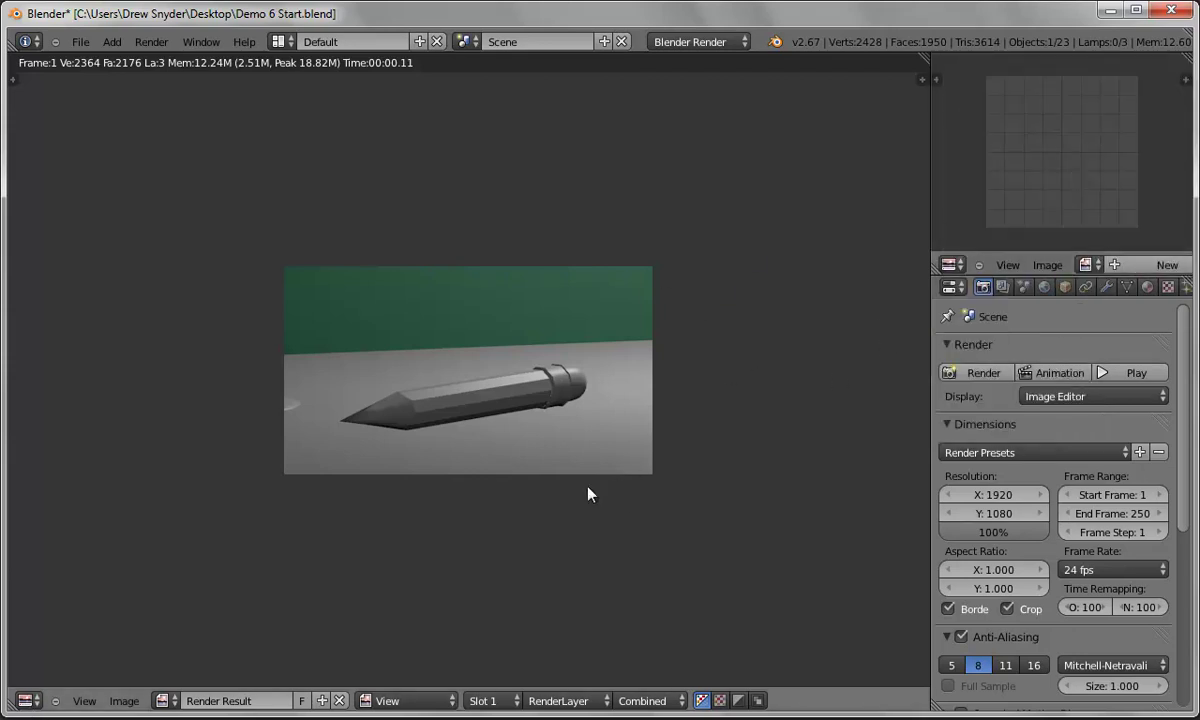
pyautogui.press('Escape')
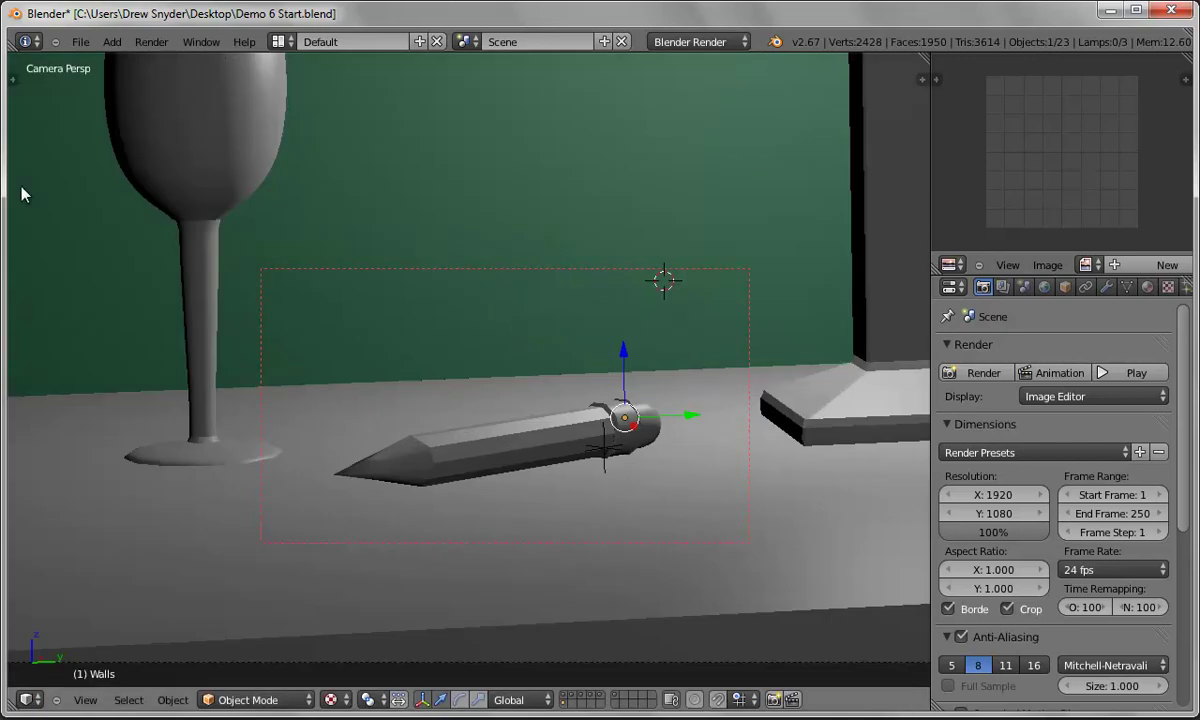
pyautogui.click(148, 45)
pyautogui.click(143, 57)
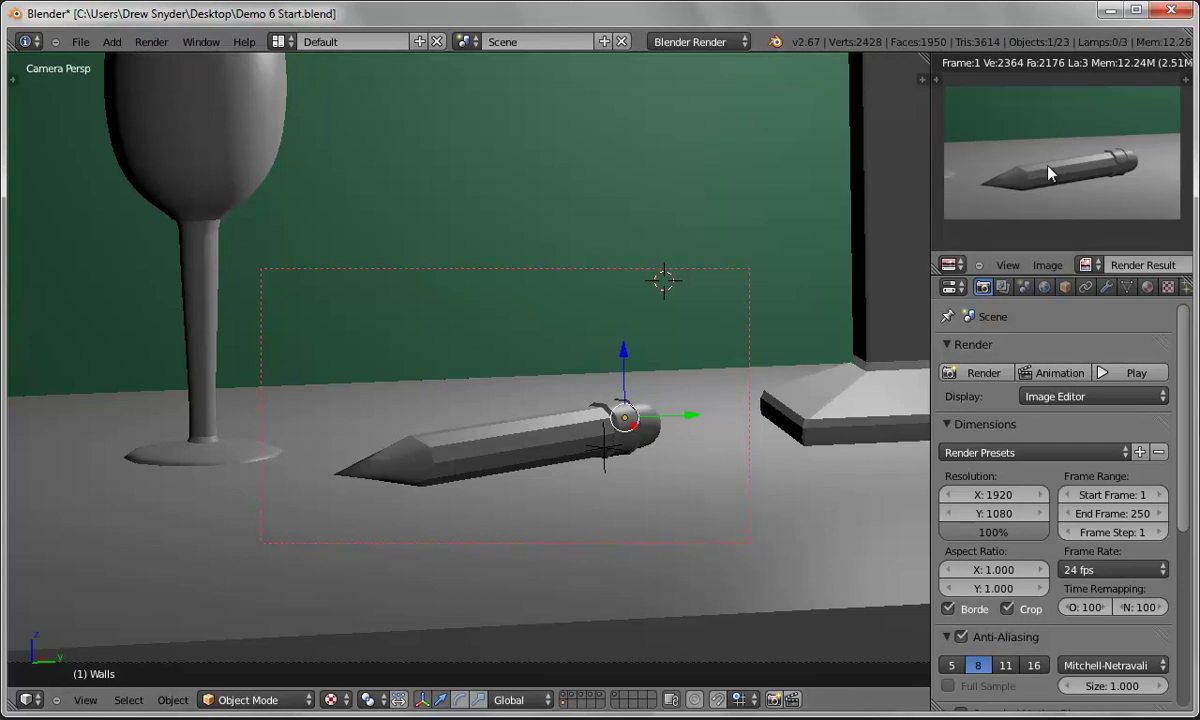
pyautogui.scroll(1, 1085, 172)
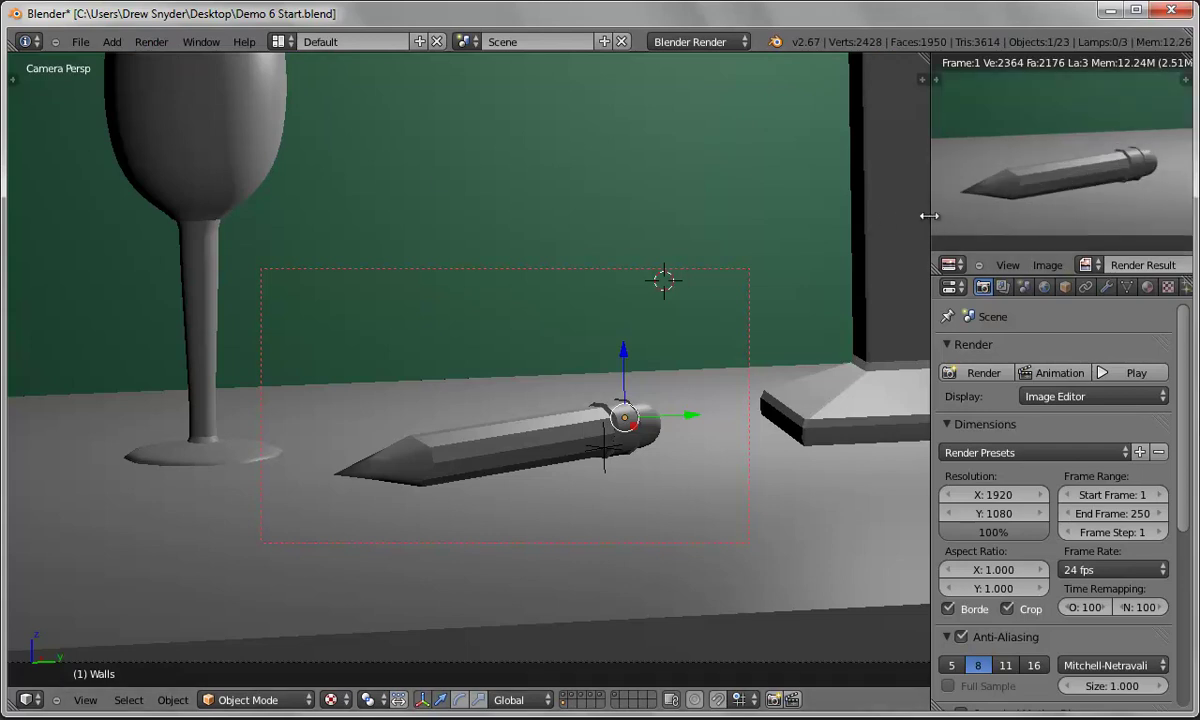
# Drag the panel border left to enlarge the render preview, then re-render with F12.
pyautogui.moveTo(929, 220); pyautogui.dragTo(833, 219)
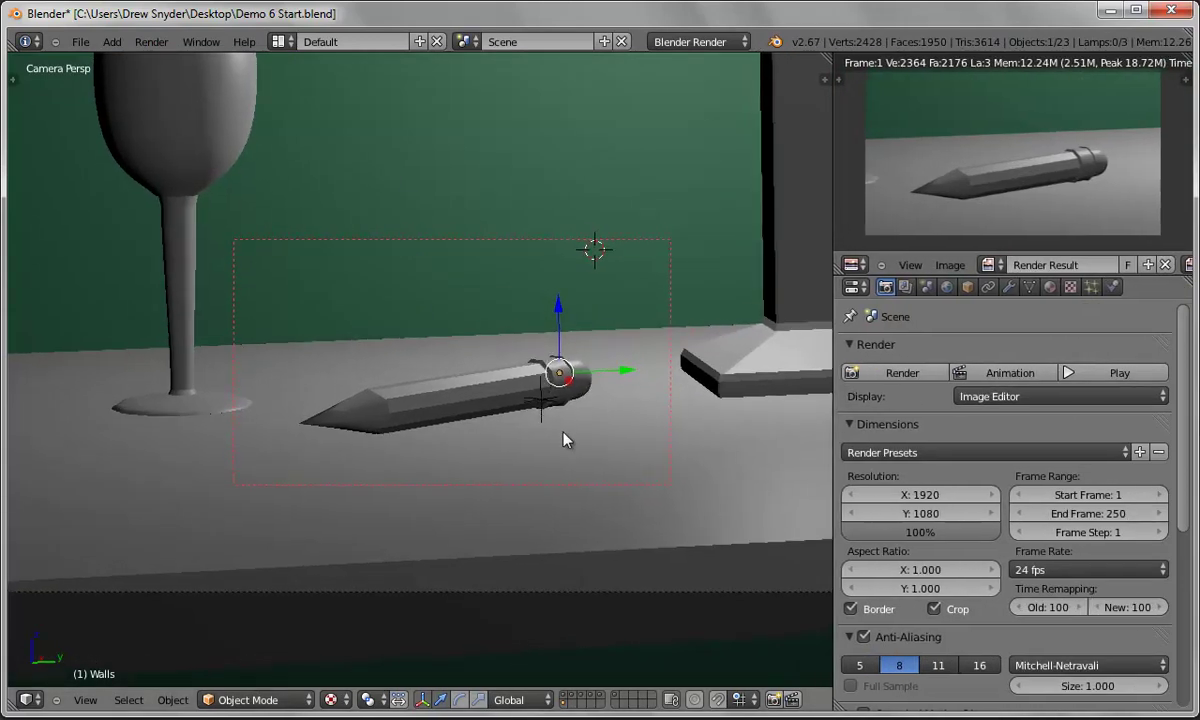
pyautogui.press('F12')
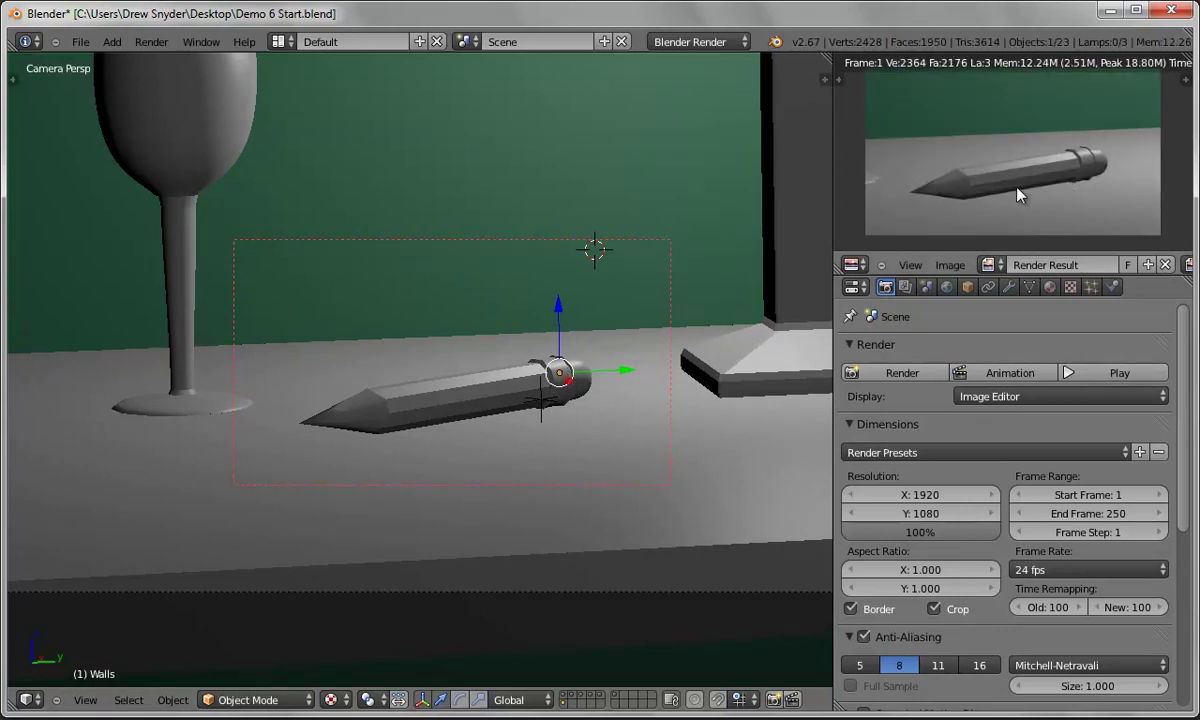
# Select the pencil body and give it a new material named Pencil Body.
pyautogui.rightClick(432, 407)
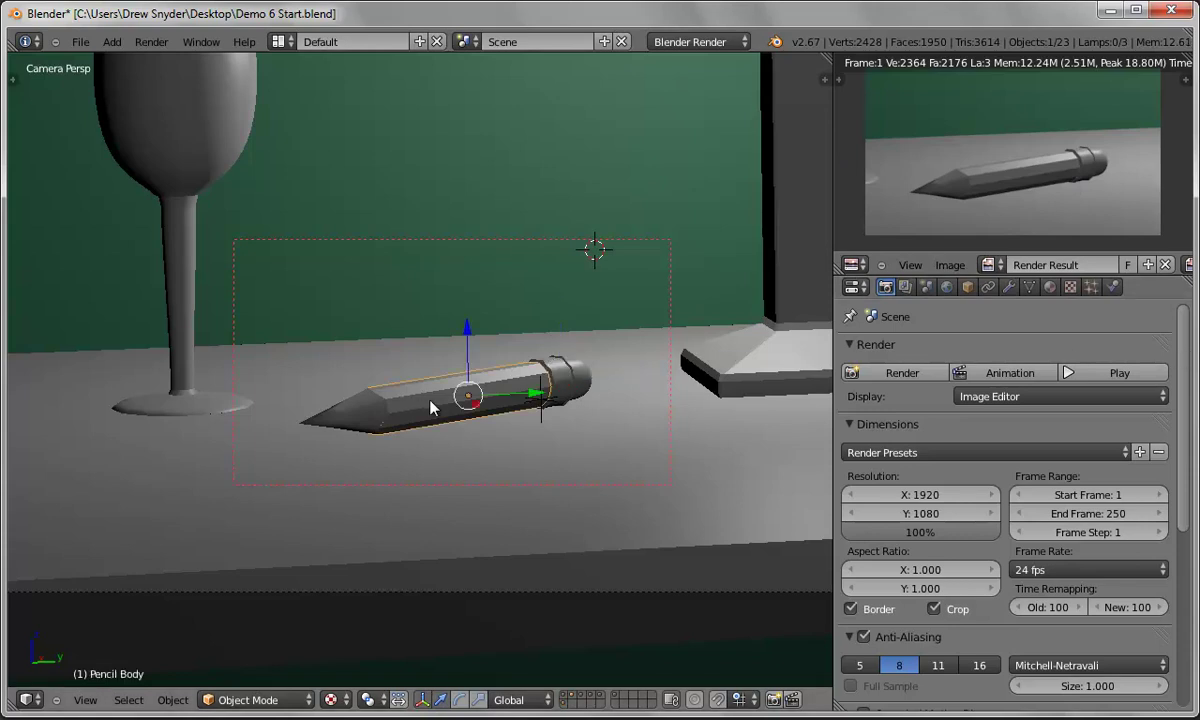
pyautogui.click(1050, 288)
pyautogui.scroll(5, 1183, 360)
pyautogui.click(938, 411)
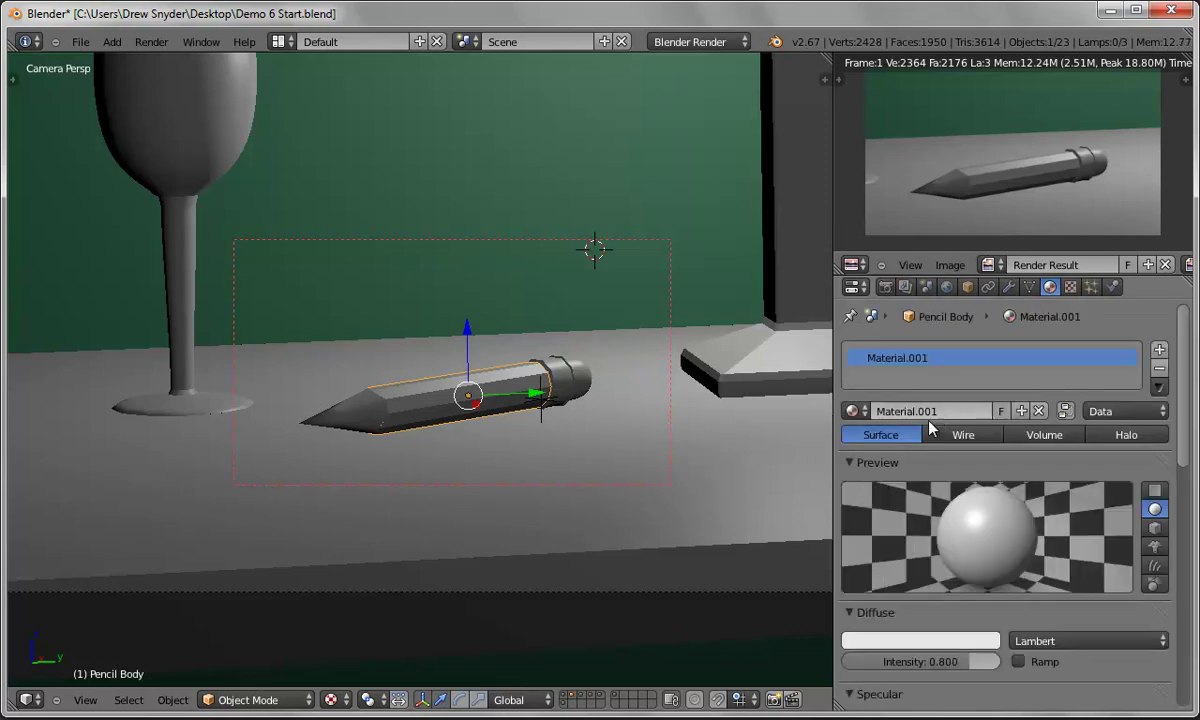
pyautogui.click(928, 411)
pyautogui.write('Pen')
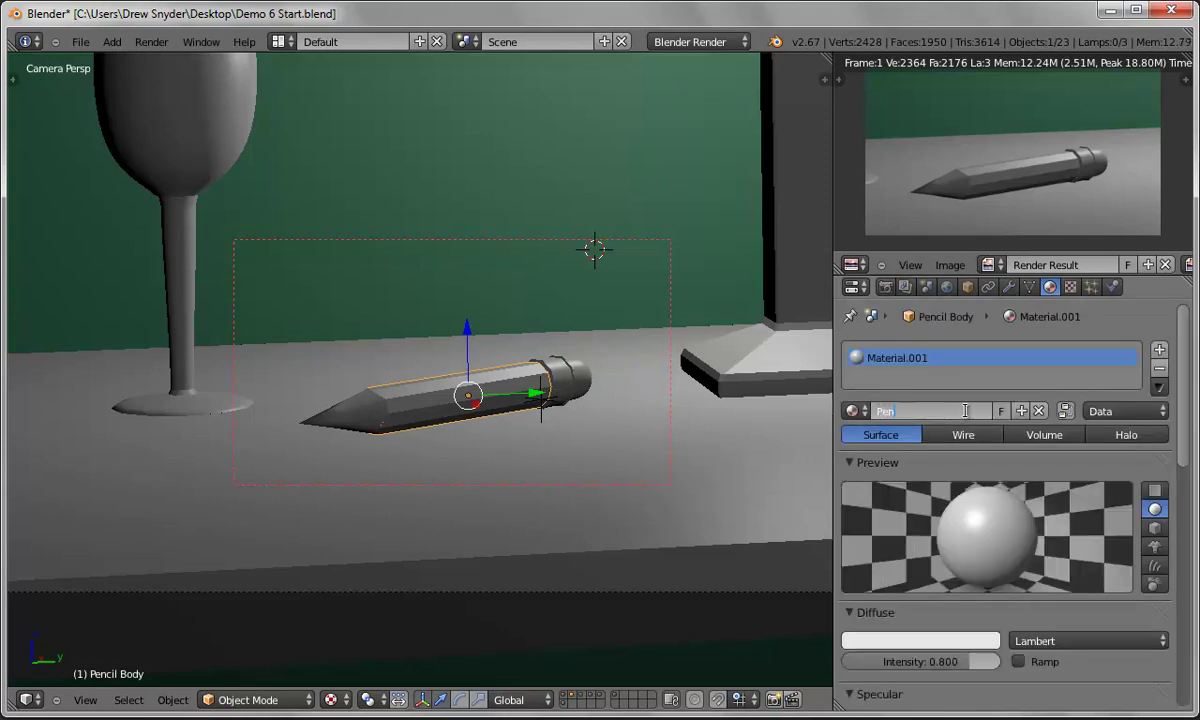
pyautogui.write('cil Body')
pyautogui.press('Return')
# Make the Pencil Body diffuse colour a deep yellow with intensity 1.000.
pyautogui.click(929, 641)
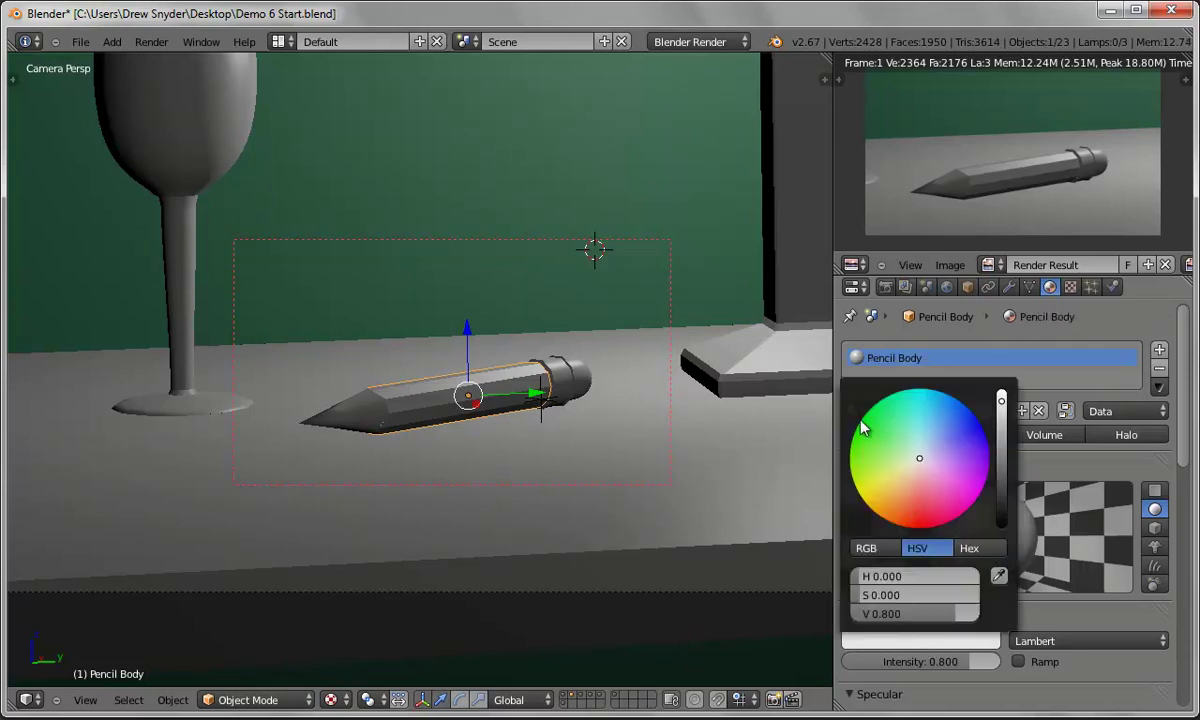
pyautogui.click(864, 485)
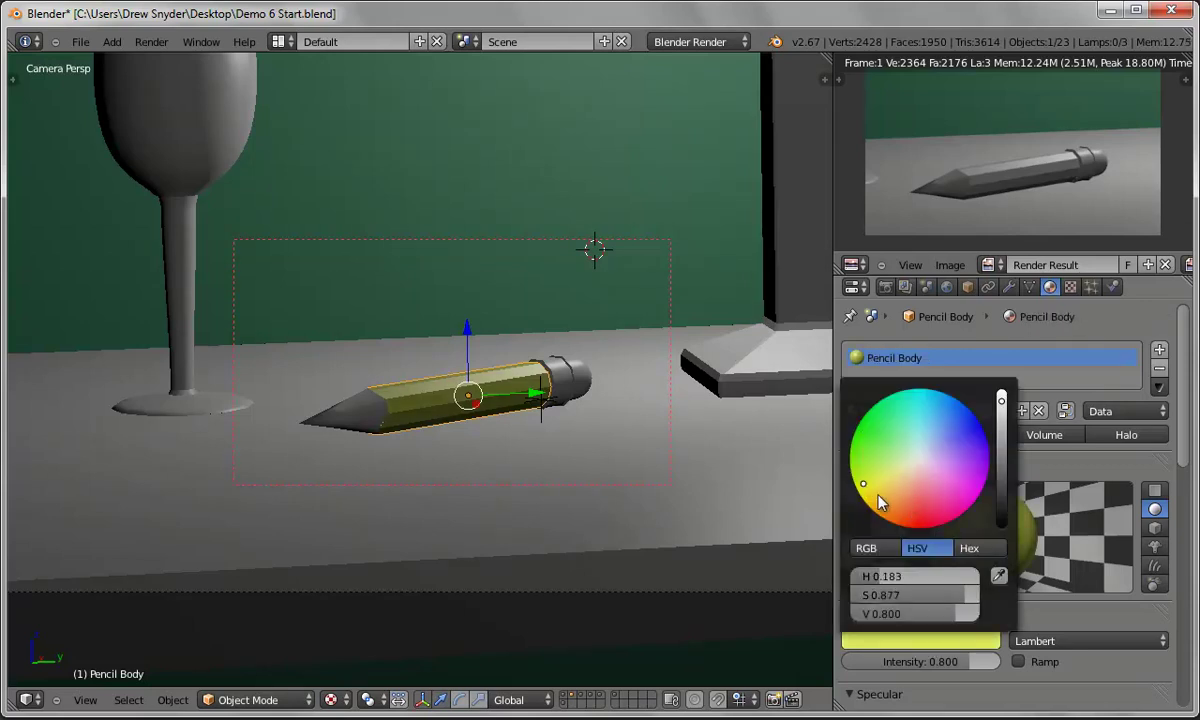
pyautogui.moveTo(878, 503); pyautogui.dragTo(870, 508)
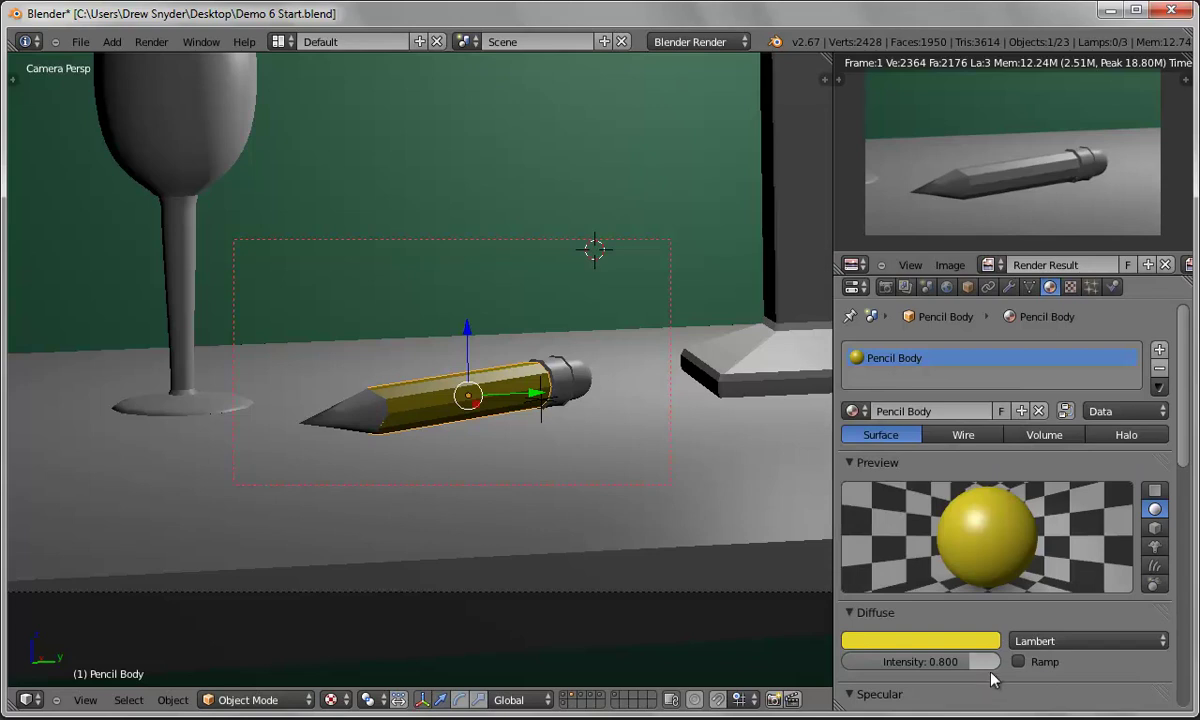
pyautogui.moveTo(972, 673); pyautogui.dragTo(1007, 670)
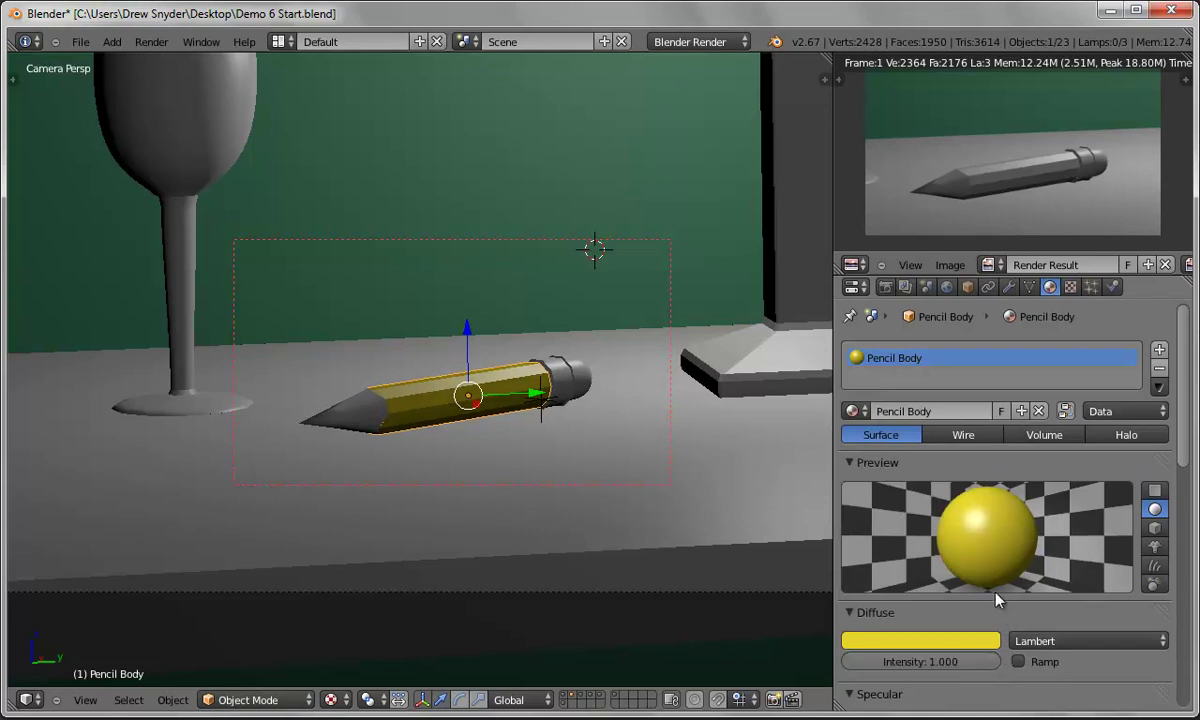
# Raise Pencil Body specular intensity to 0.823, set hardness 18, and render.
pyautogui.scroll(-5, 990, 587)
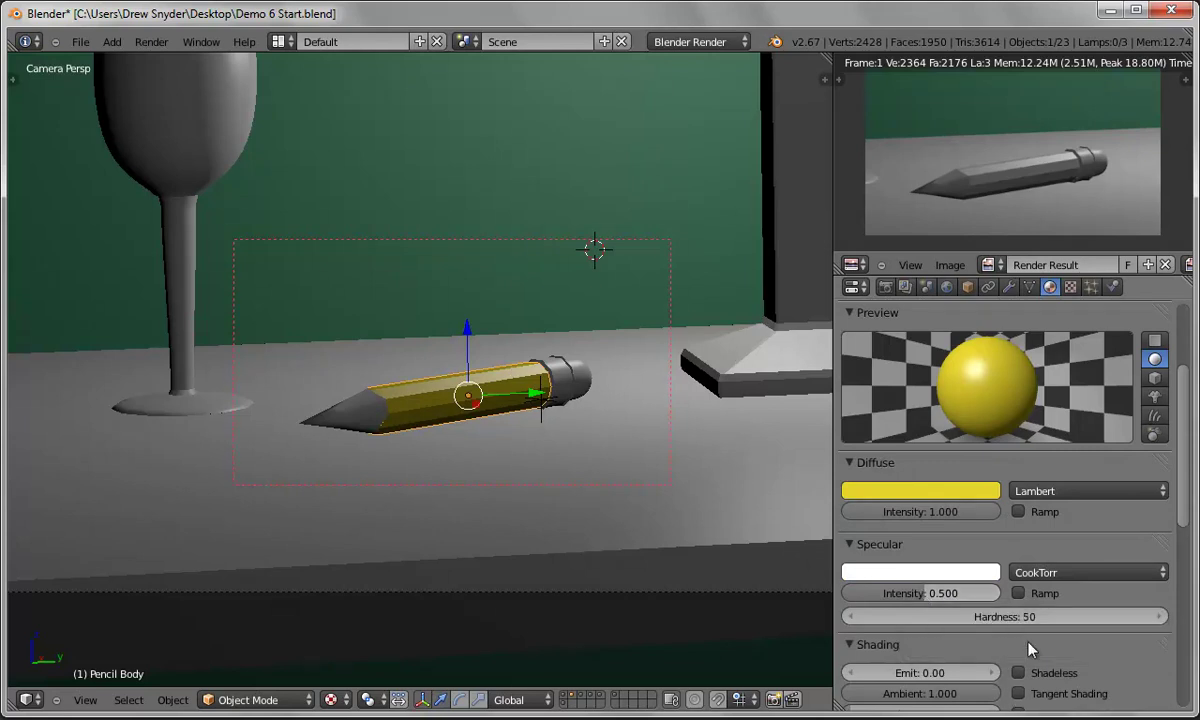
pyautogui.moveTo(929, 595); pyautogui.dragTo(977, 606)
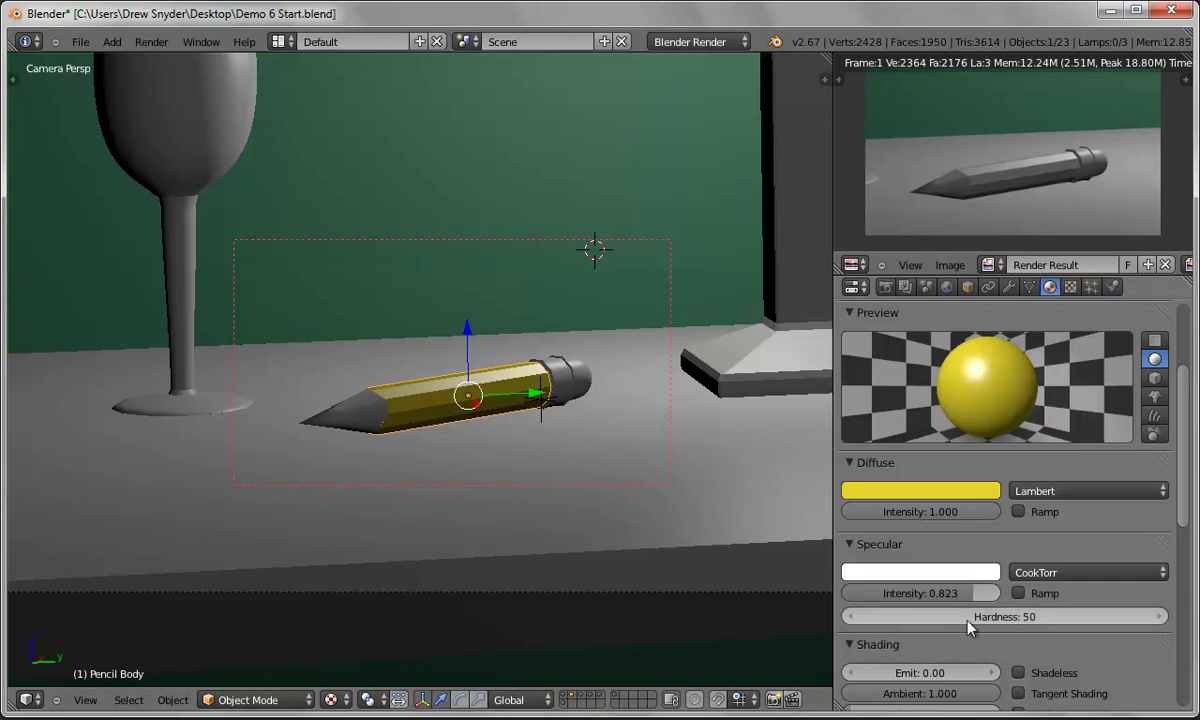
pyautogui.moveTo(1148, 626); pyautogui.dragTo(1027, 616)
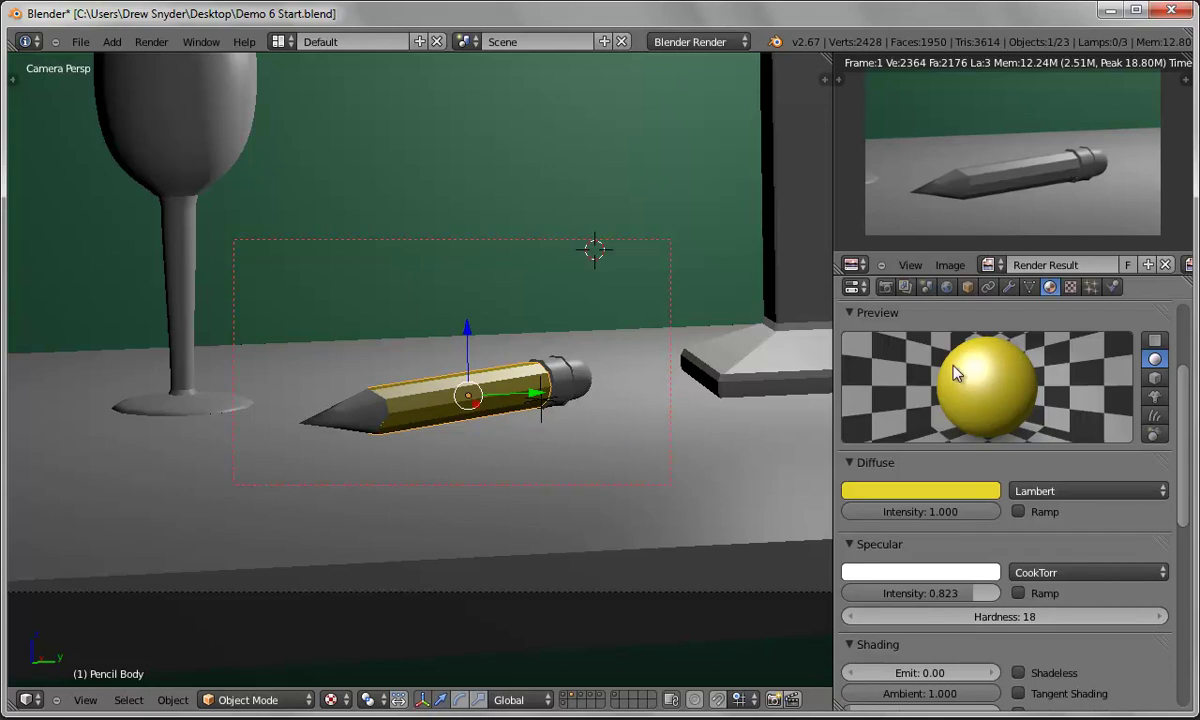
pyautogui.click(145, 46)
pyautogui.click(150, 58)
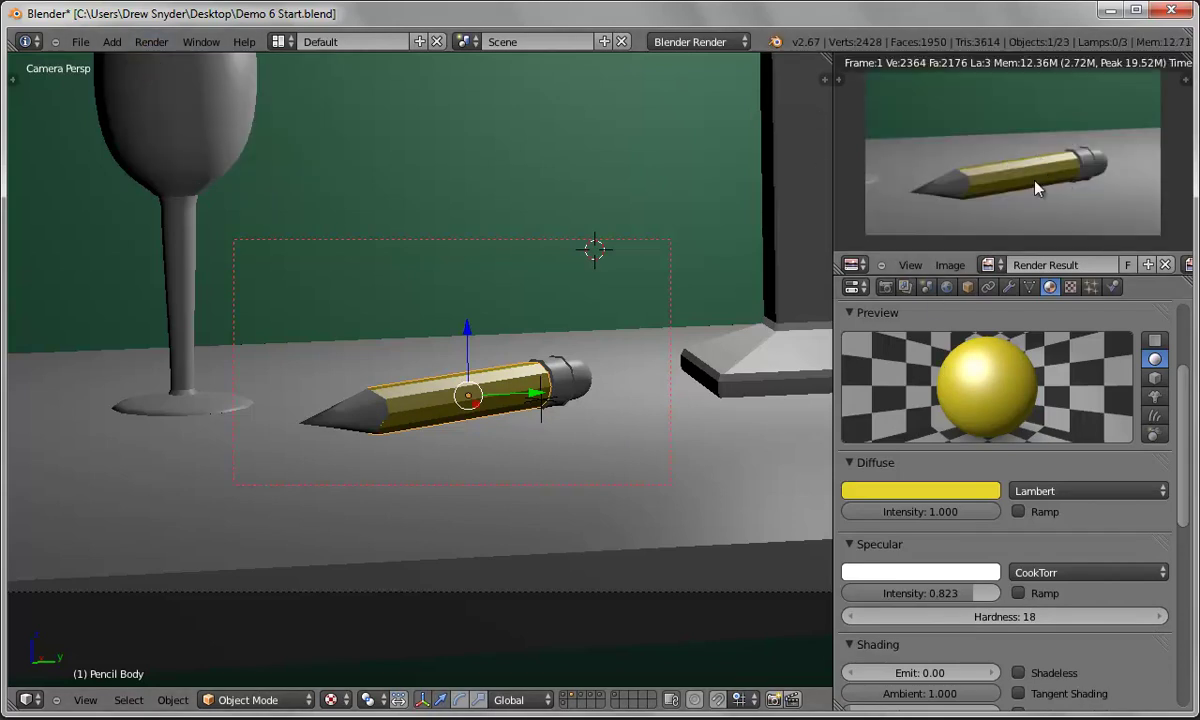
# Select the pencil's wooden tip and give it a new material named Pencil Wood.
pyautogui.rightClick(366, 418)
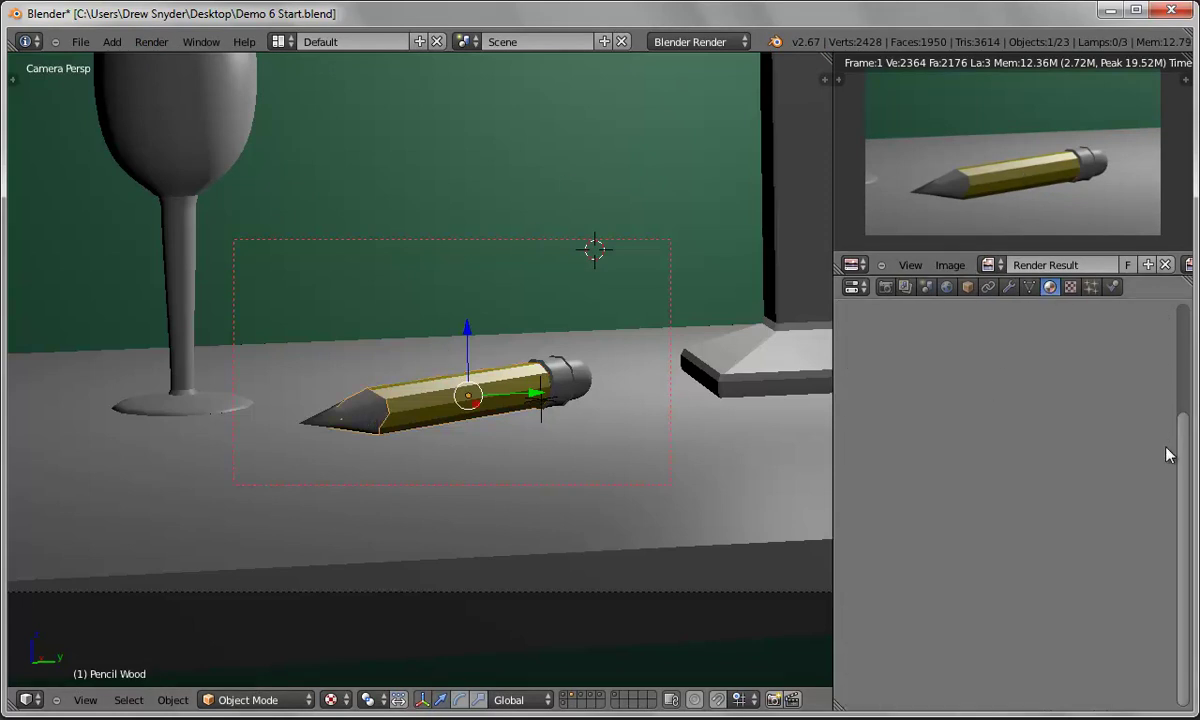
pyautogui.moveTo(1178, 457); pyautogui.dragTo(1181, 348)
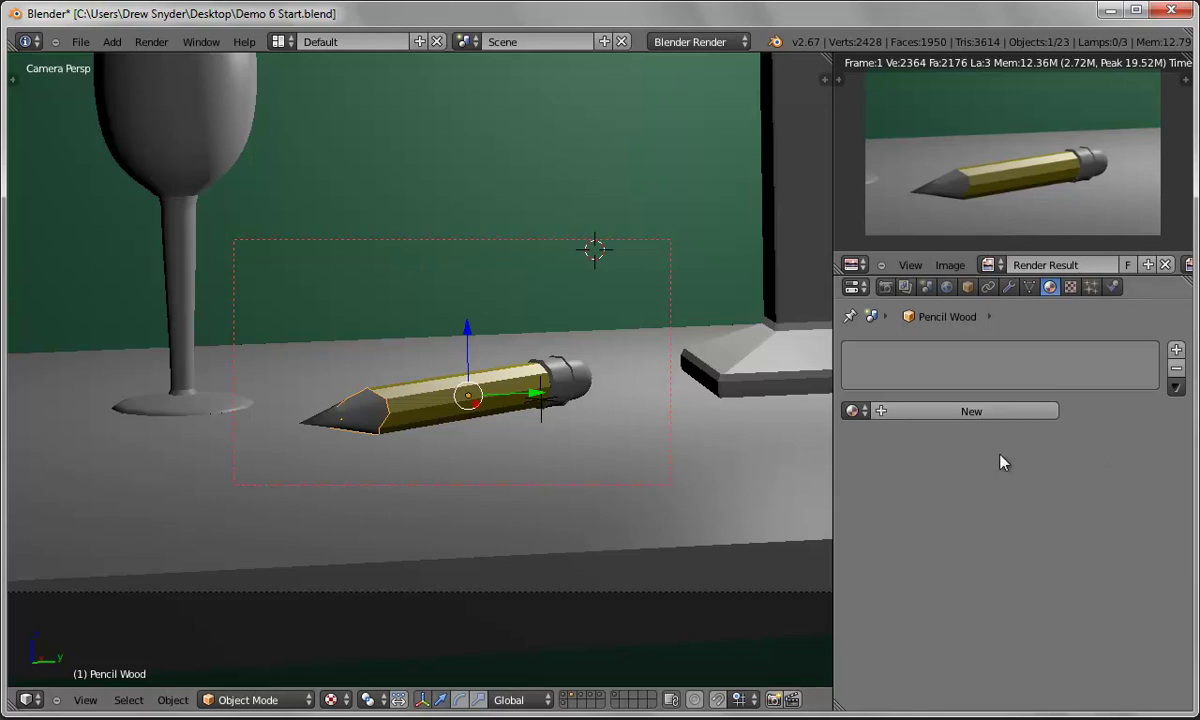
pyautogui.click(943, 412)
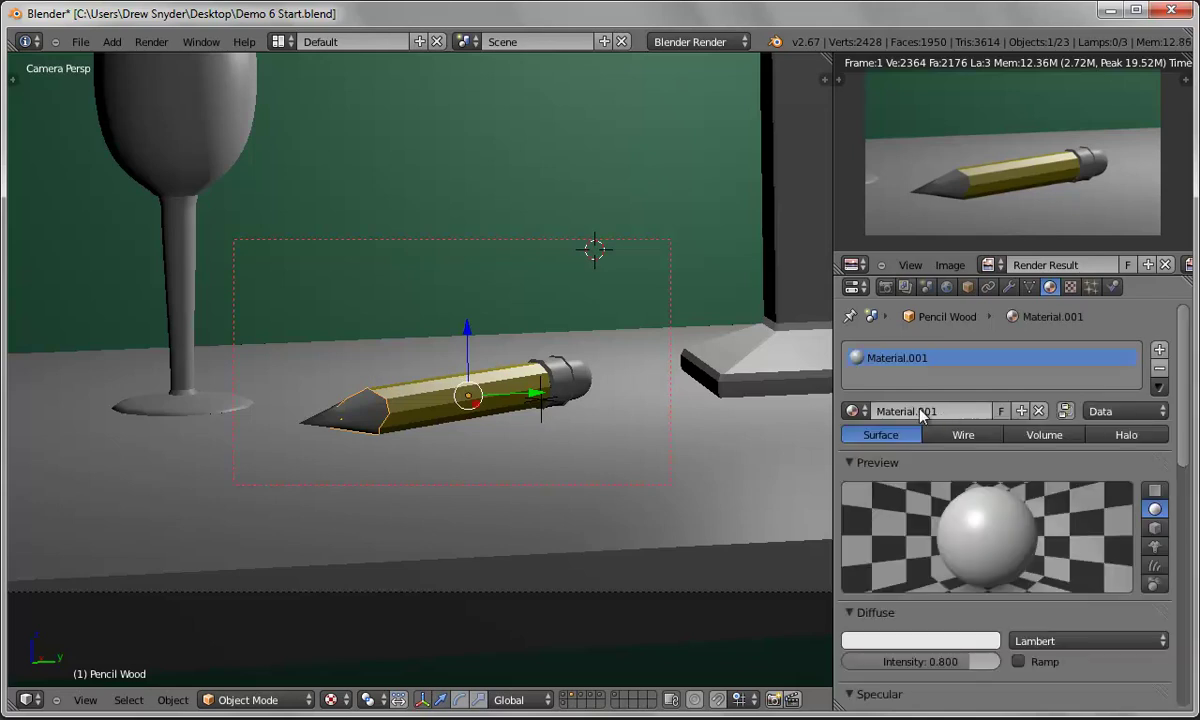
pyautogui.click(930, 411)
pyautogui.press('BackSpace')
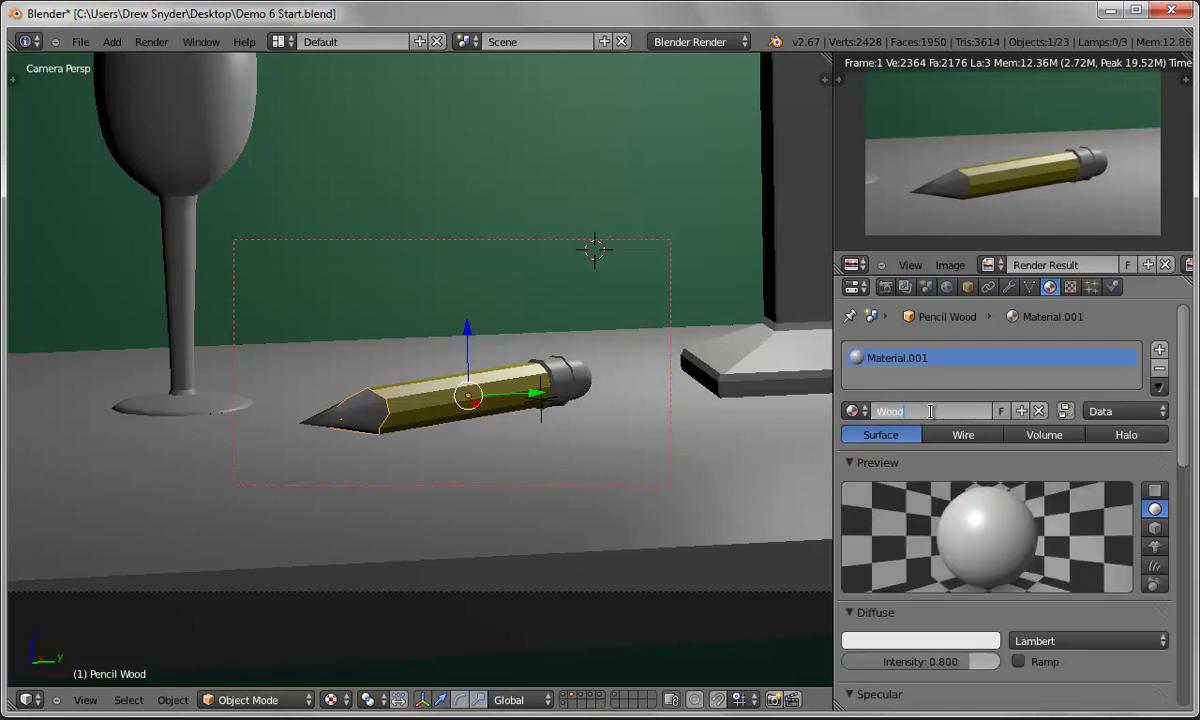
pyautogui.write('Pencil Wood')
pyautogui.press('Return')
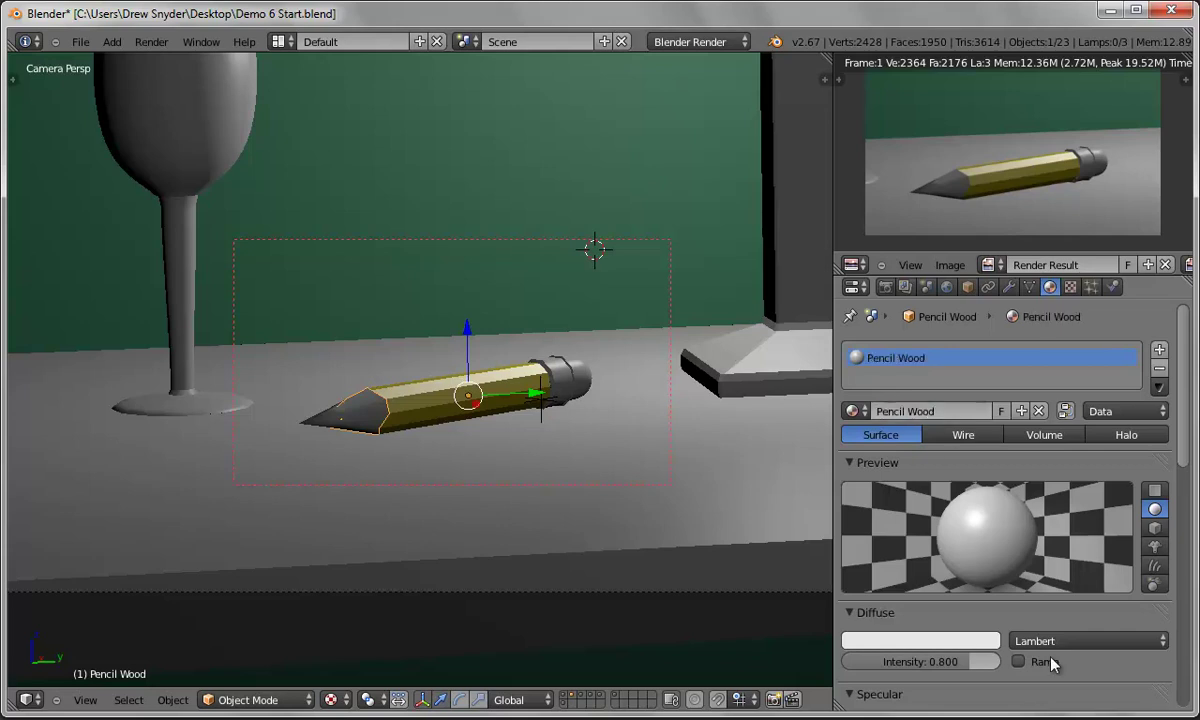
# Give Pencil Wood a light tan-orange diffuse colour with intensity 1.000.
pyautogui.click(933, 641)
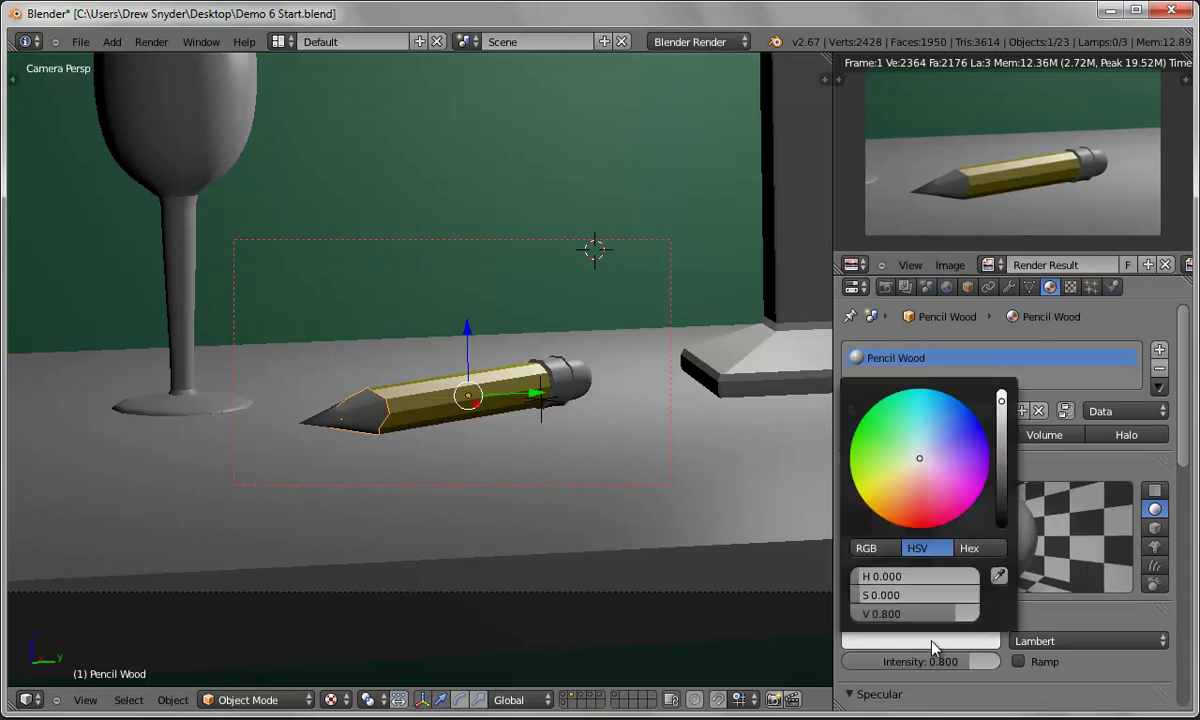
pyautogui.click(886, 508)
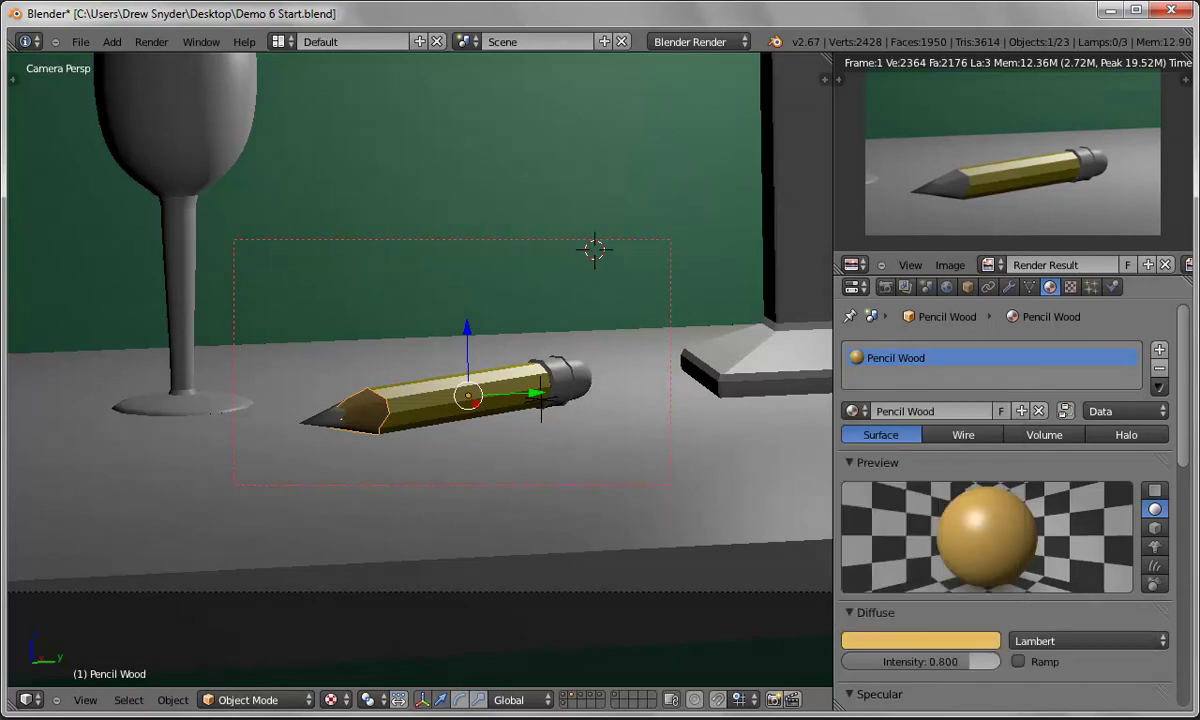
pyautogui.click(912, 641)
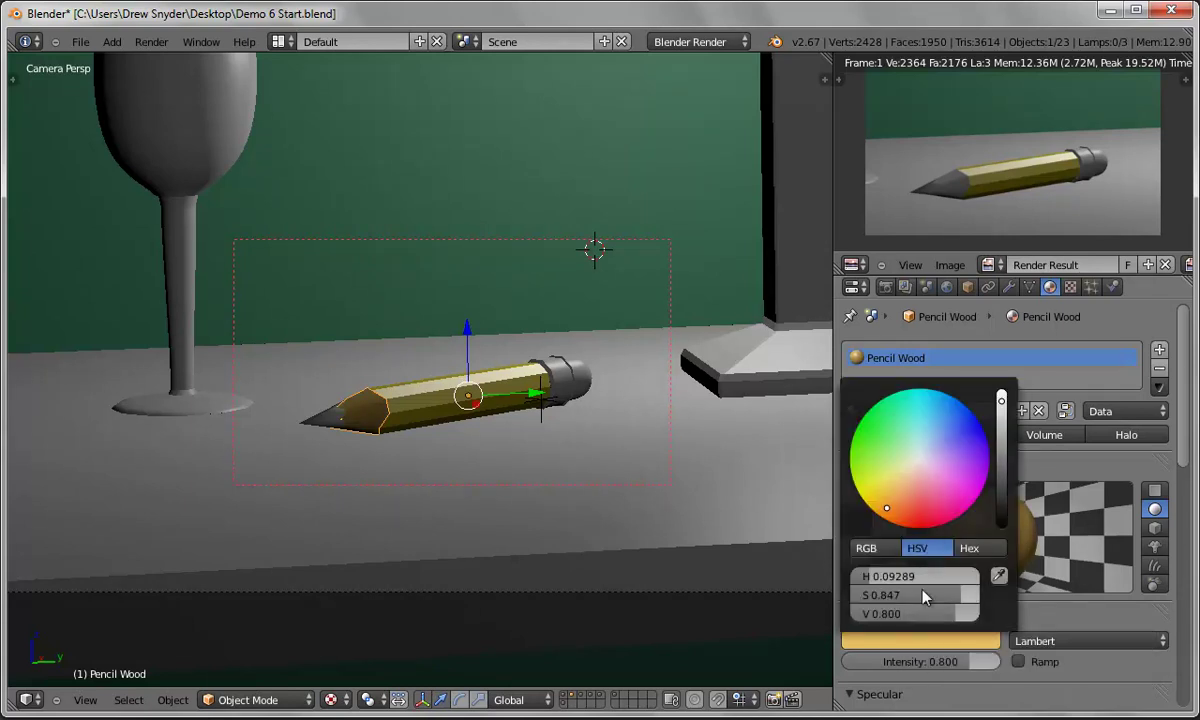
pyautogui.moveTo(948, 604); pyautogui.dragTo(921, 615)
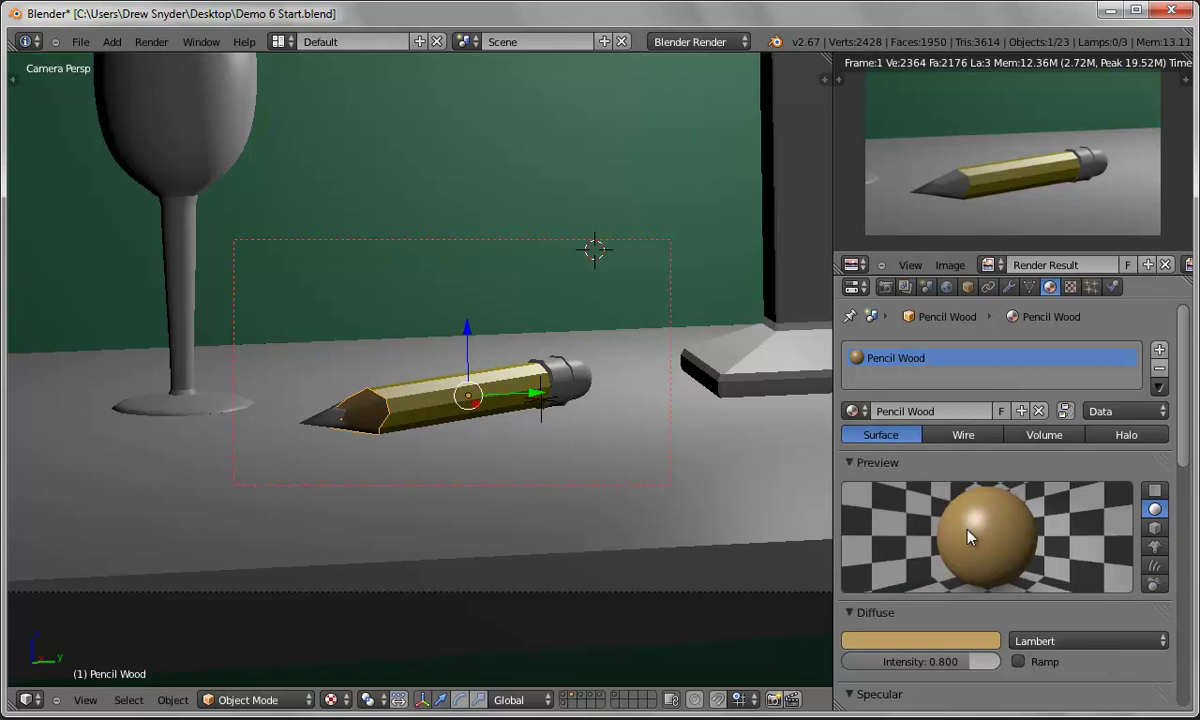
pyautogui.moveTo(1181, 455); pyautogui.dragTo(1181, 496)
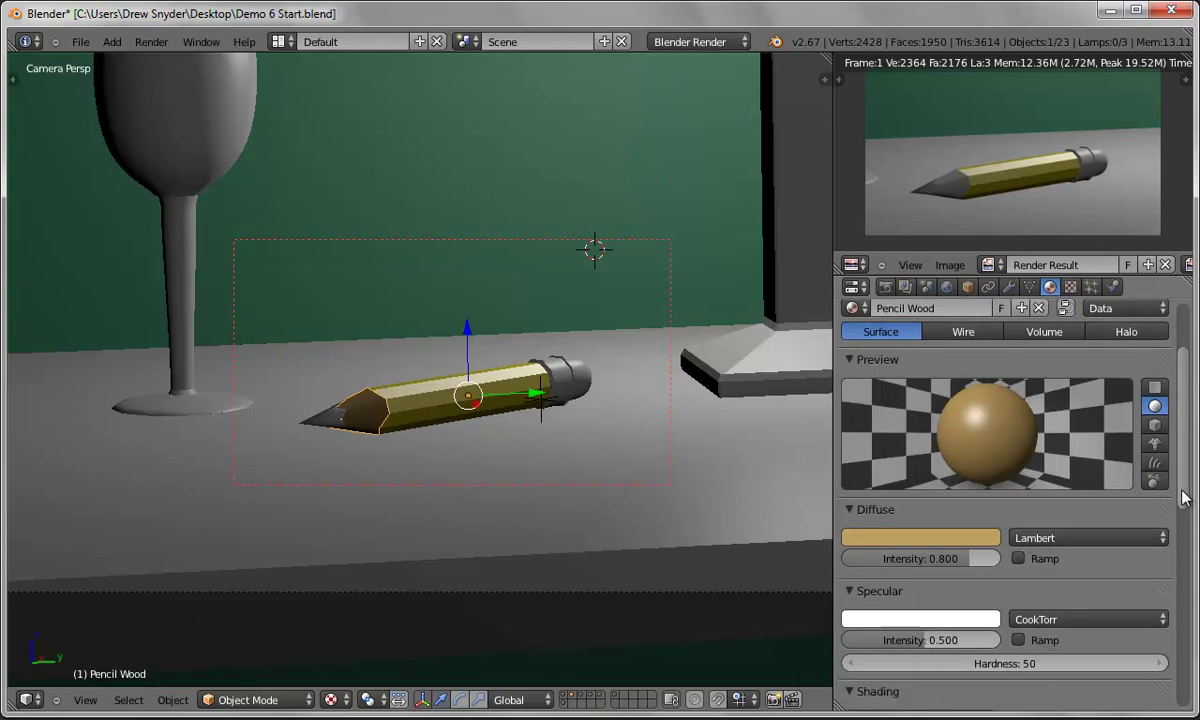
pyautogui.moveTo(970, 562); pyautogui.dragTo(1005, 562)
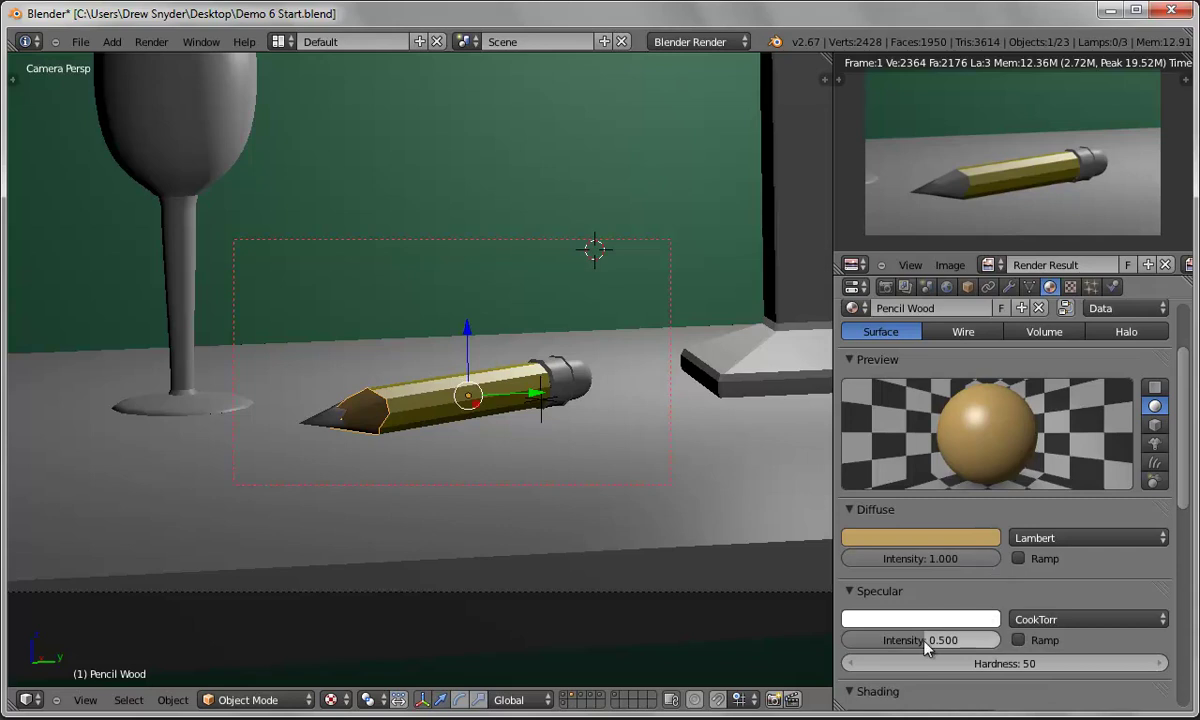
# Lower Pencil Wood specular intensity to 0.115 and hardness to 18, then render.
pyautogui.moveTo(924, 643); pyautogui.dragTo(870, 655)
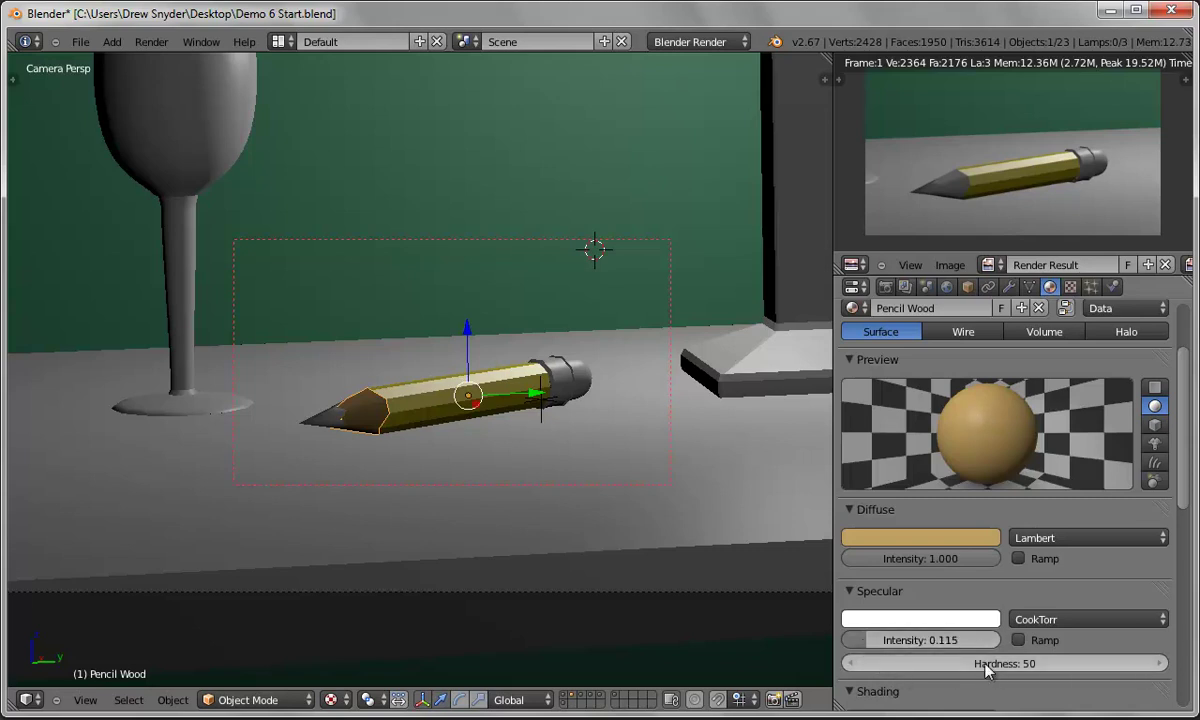
pyautogui.moveTo(985, 670); pyautogui.dragTo(840, 676)
pyautogui.click(151, 41)
pyautogui.click(155, 60)
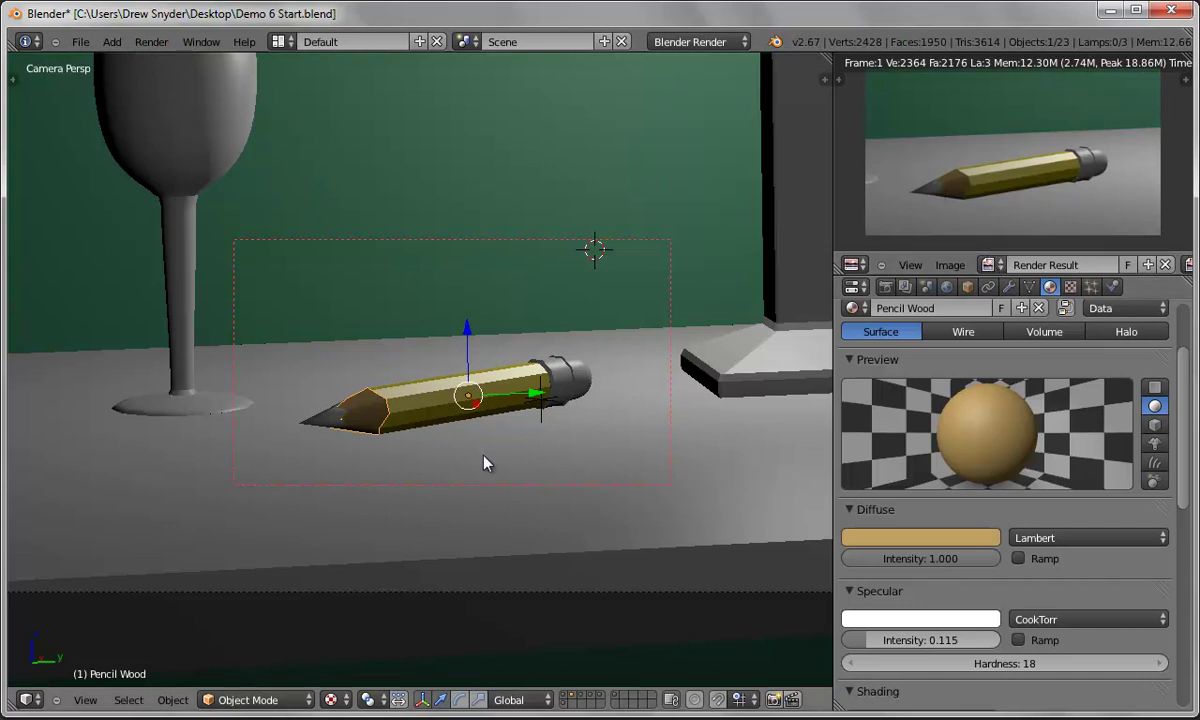
# Select the pencil tip and create a new material named Pencil Tip.
pyautogui.rightClick(324, 420)
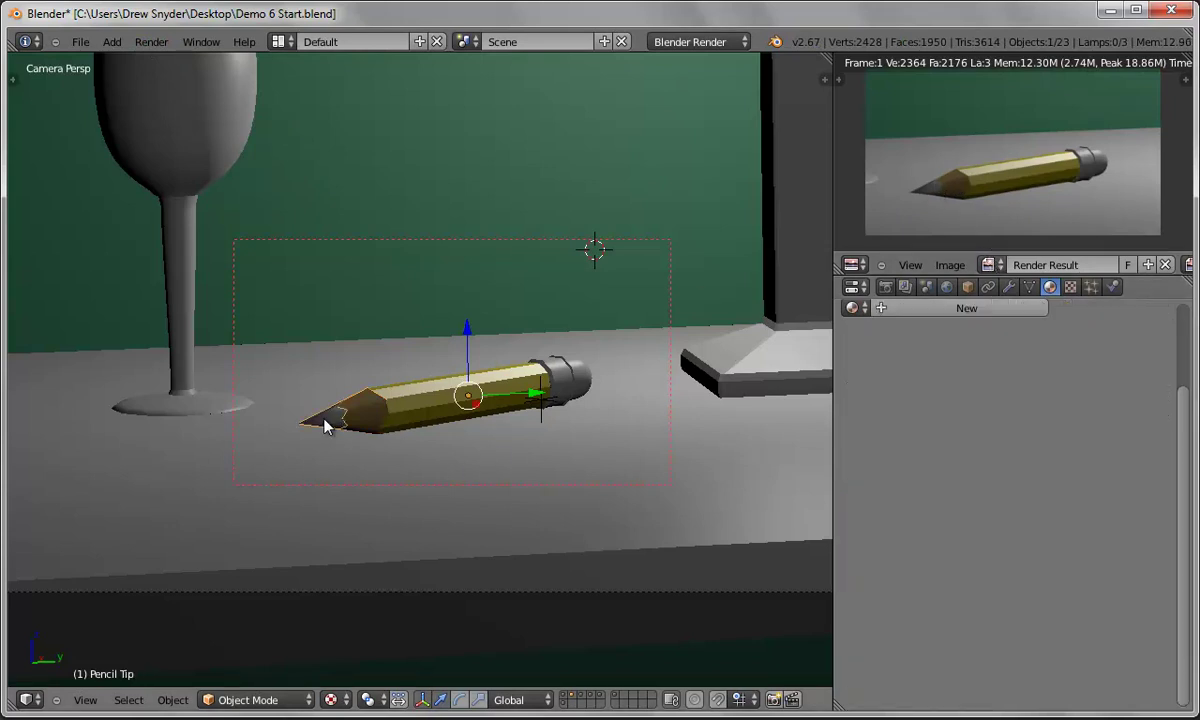
pyautogui.click(1005, 310)
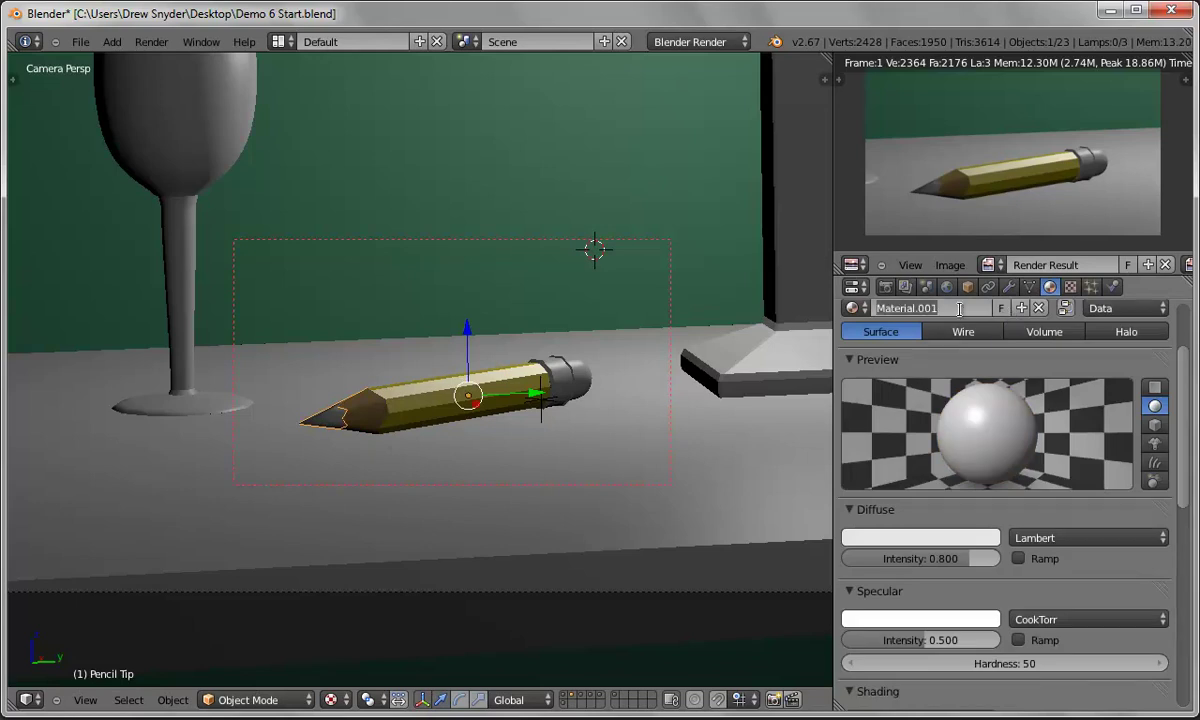
pyautogui.write('Pencil Tip')
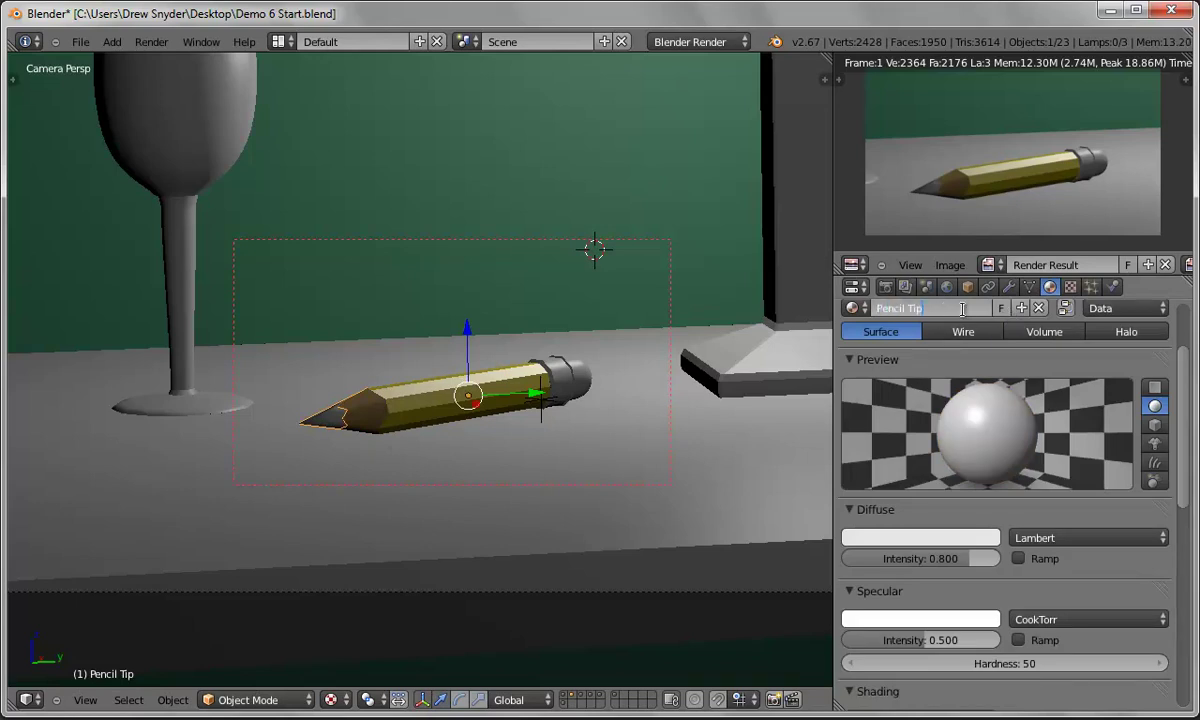
pyautogui.press('Return')
# Set the Pencil Tip diffuse colour to a very dark near-black with intensity 1.000.
pyautogui.click(873, 540)
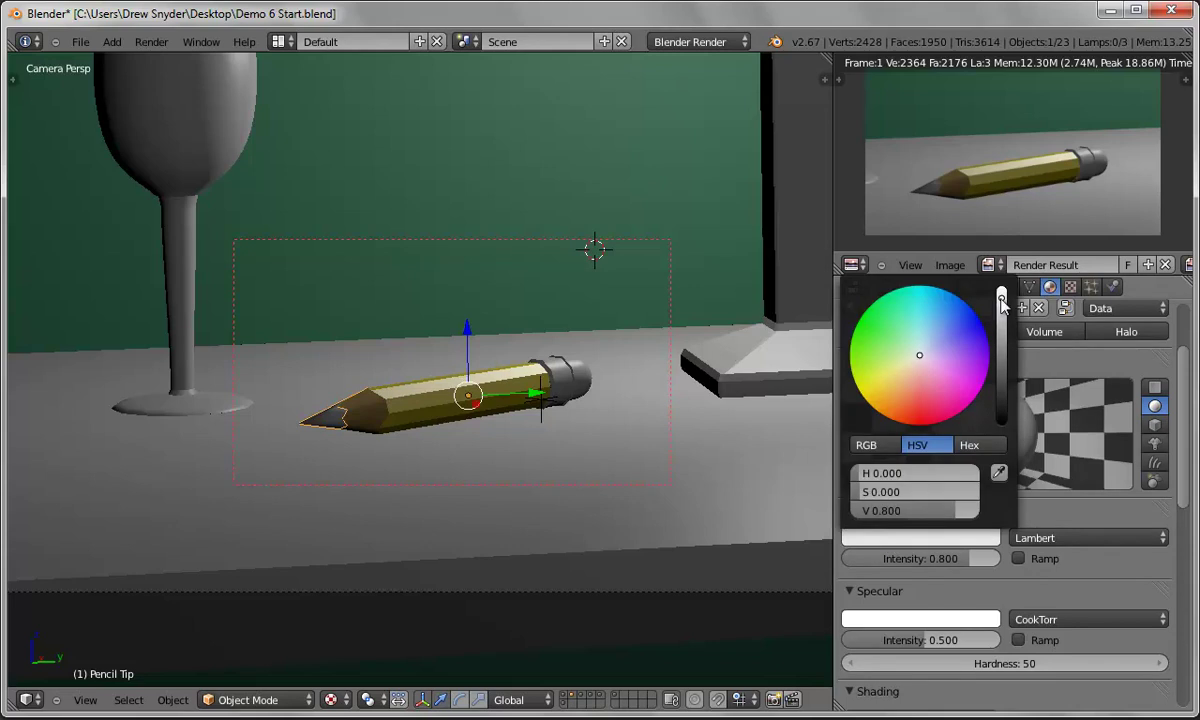
pyautogui.moveTo(1002, 330); pyautogui.dragTo(1003, 409)
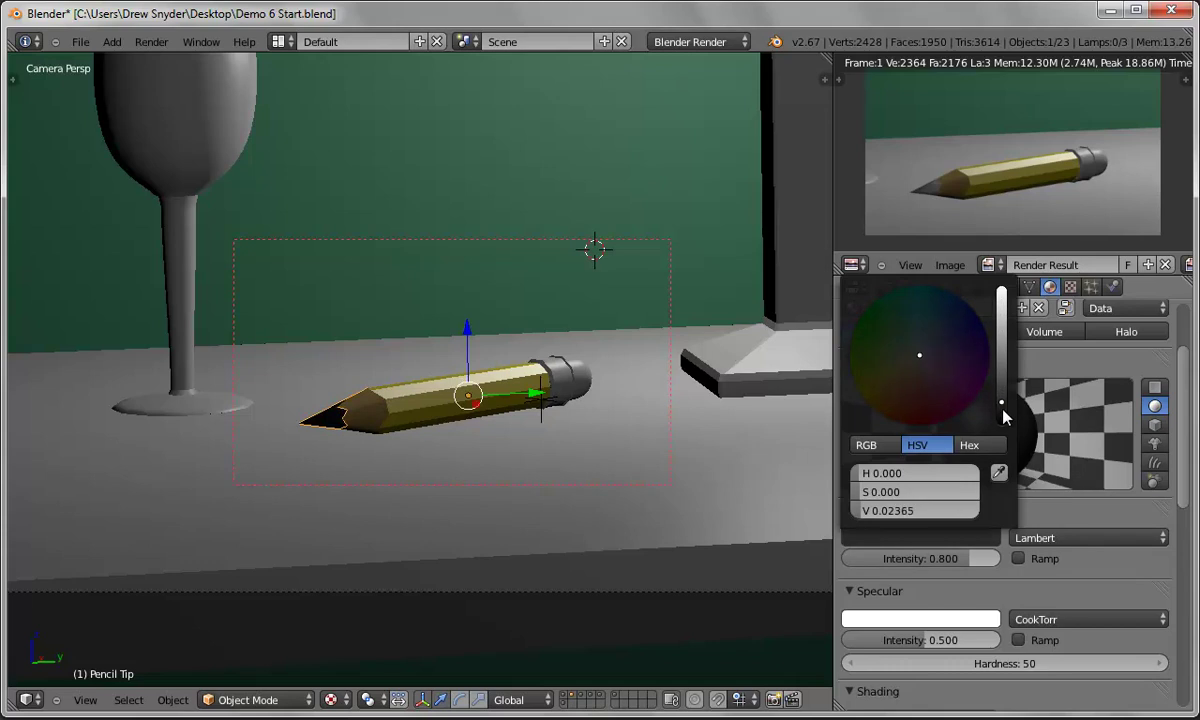
pyautogui.click(1001, 430)
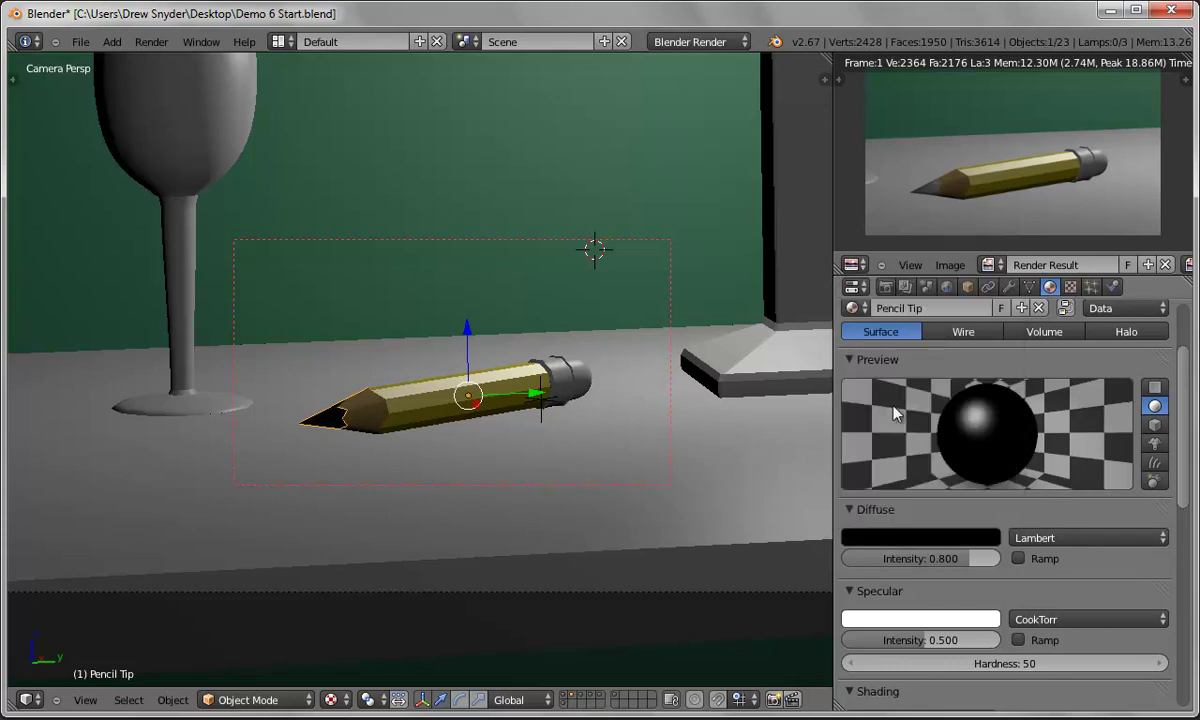
pyautogui.click(963, 540)
pyautogui.moveTo(1000, 430); pyautogui.dragTo(1005, 405)
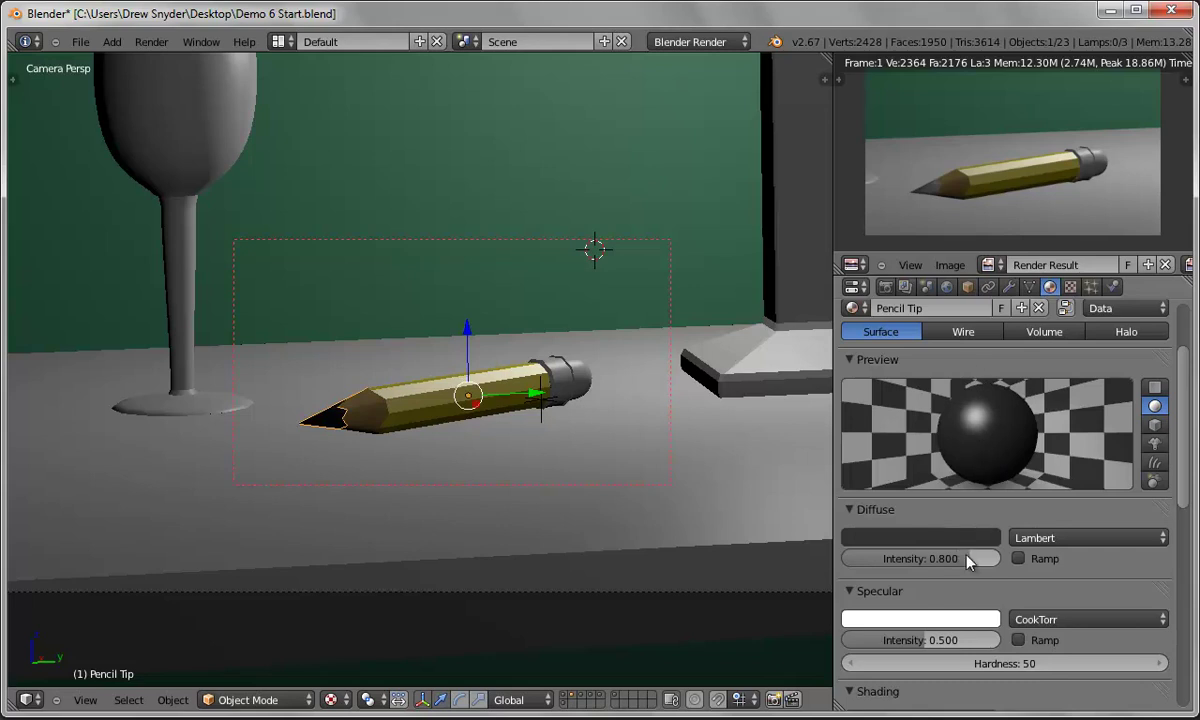
pyautogui.moveTo(975, 566); pyautogui.dragTo(1007, 563)
# Give the Pencil Tip Blinn specular with hardness 25 and intensity 0.860, then render the image.
pyautogui.click(1124, 620)
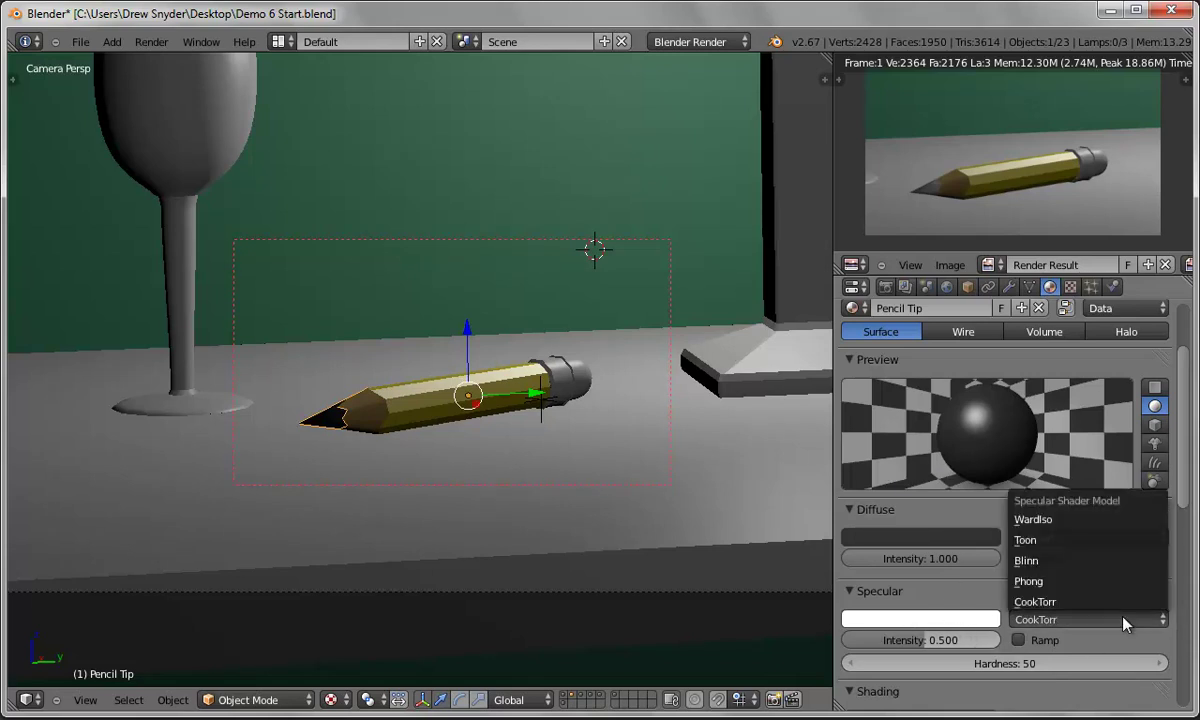
pyautogui.click(1054, 570)
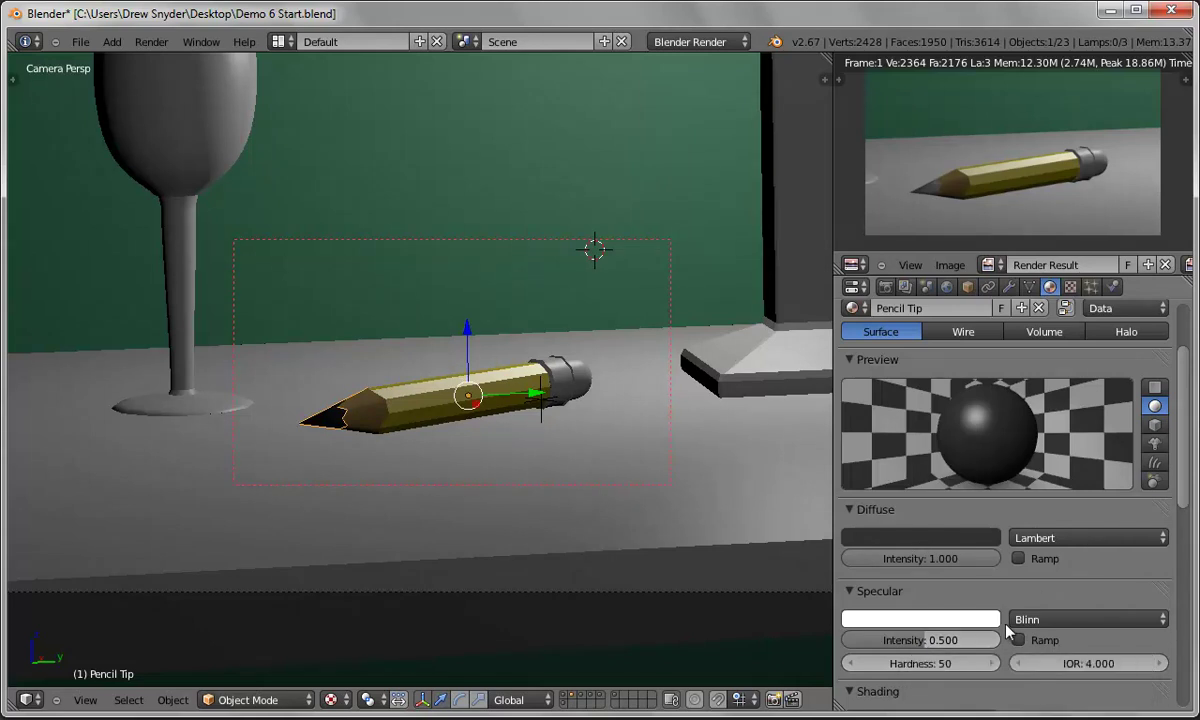
pyautogui.click(240, 45)
pyautogui.click(1050, 620)
pyautogui.moveTo(924, 663); pyautogui.dragTo(866, 674)
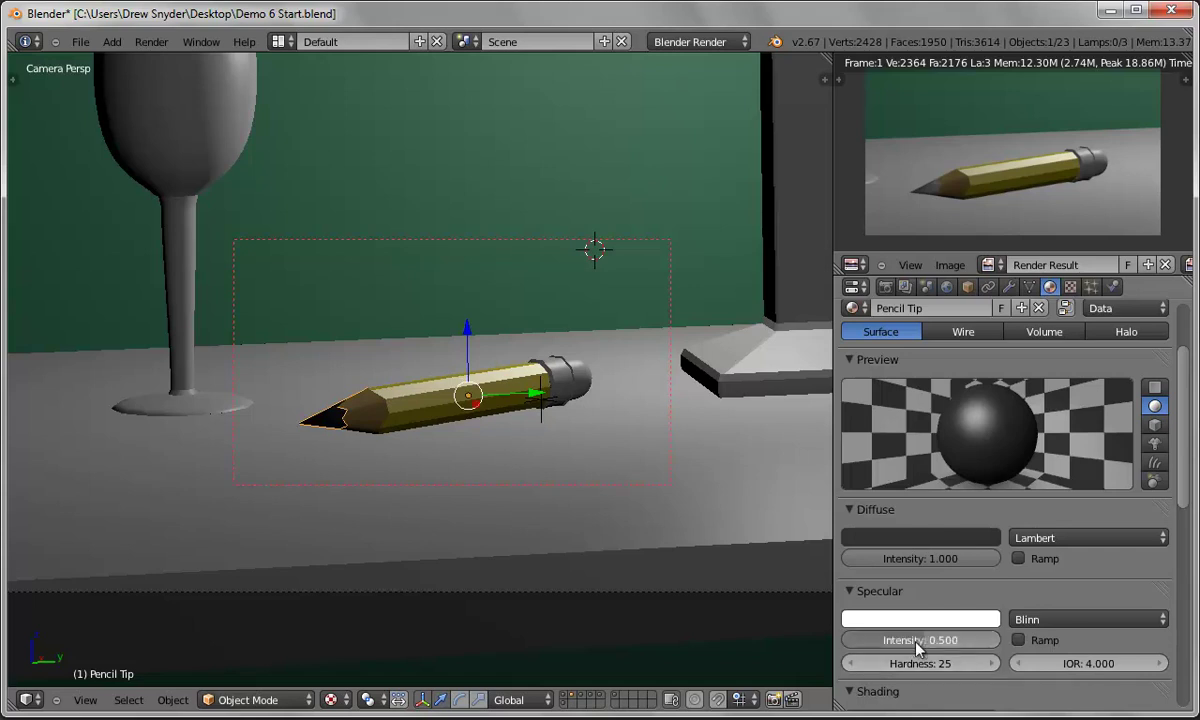
pyautogui.moveTo(956, 641)
pyautogui.mouseDown()
pyautogui.moveTo(977, 641)
pyautogui.moveTo(966, 647)
pyautogui.mouseUp()
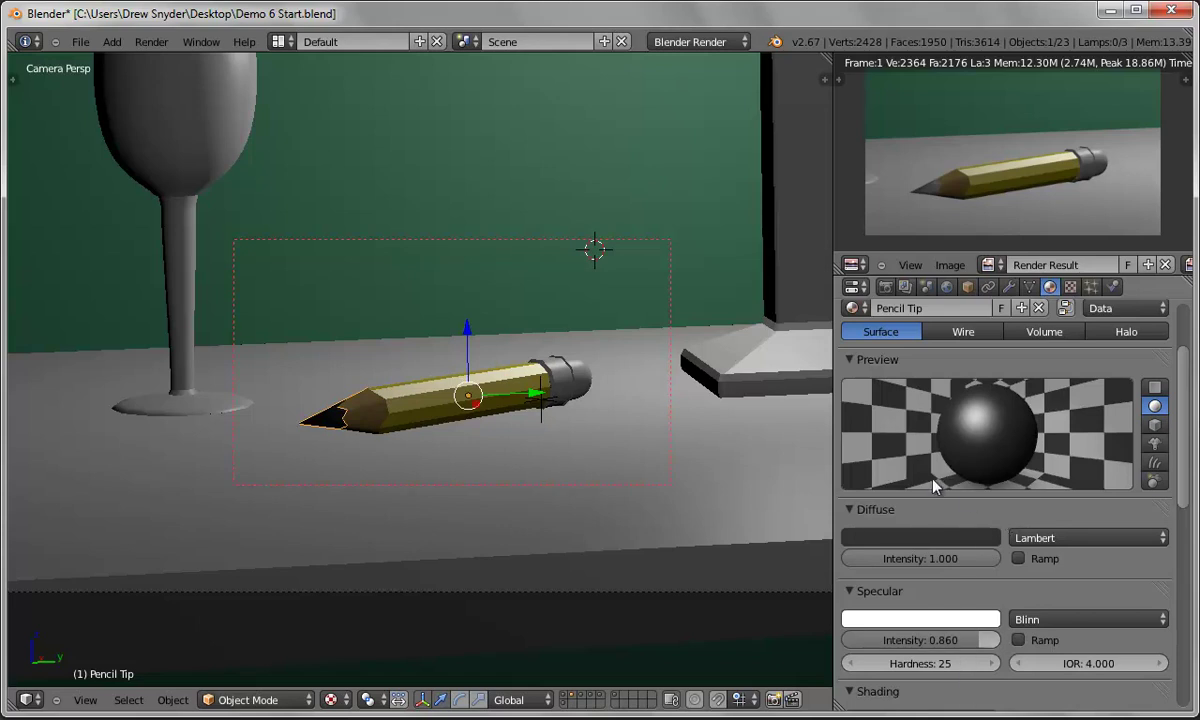
pyautogui.click(152, 41)
pyautogui.click(159, 58)
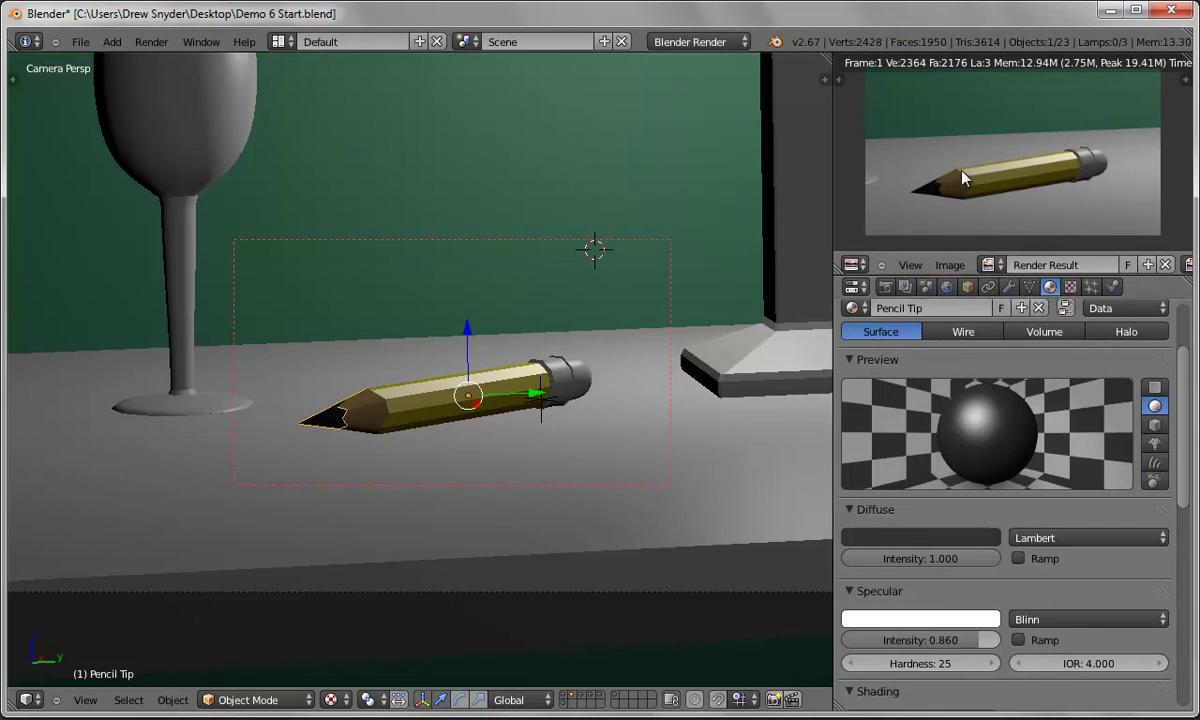
# Select the eraser and add a new material with a salmon-red diffuse colour at intensity 1.000.
pyautogui.rightClick(586, 388)
pyautogui.click(964, 309)
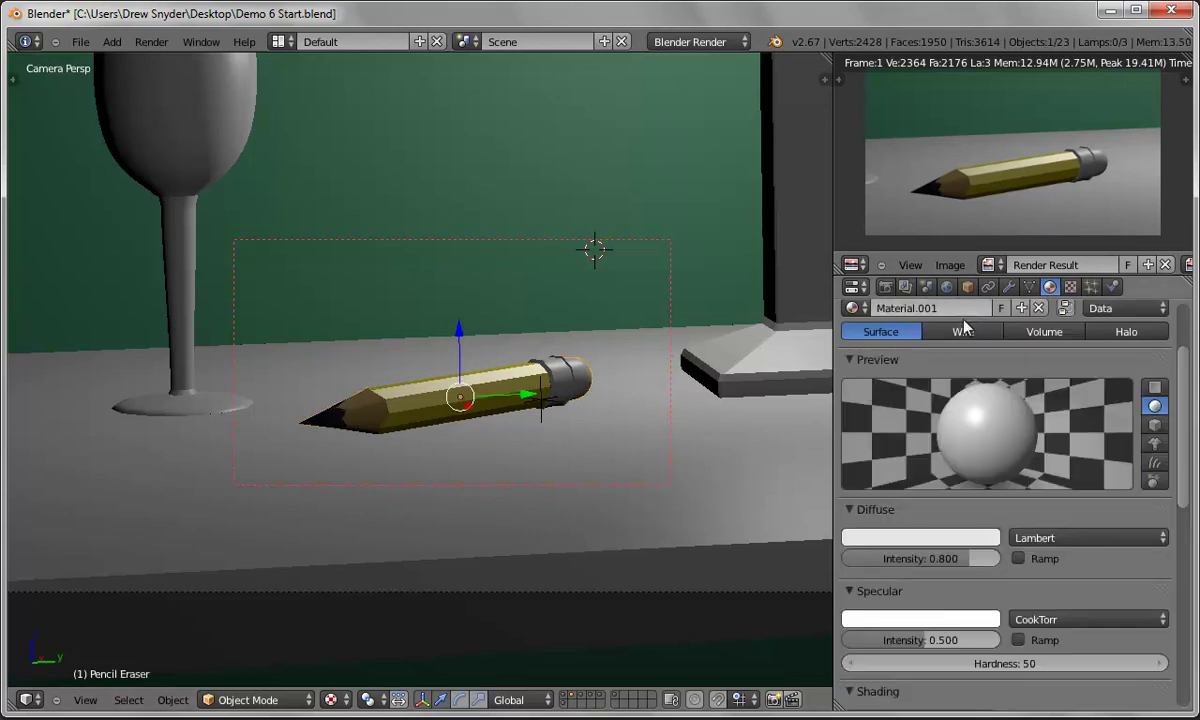
pyautogui.click(900, 537)
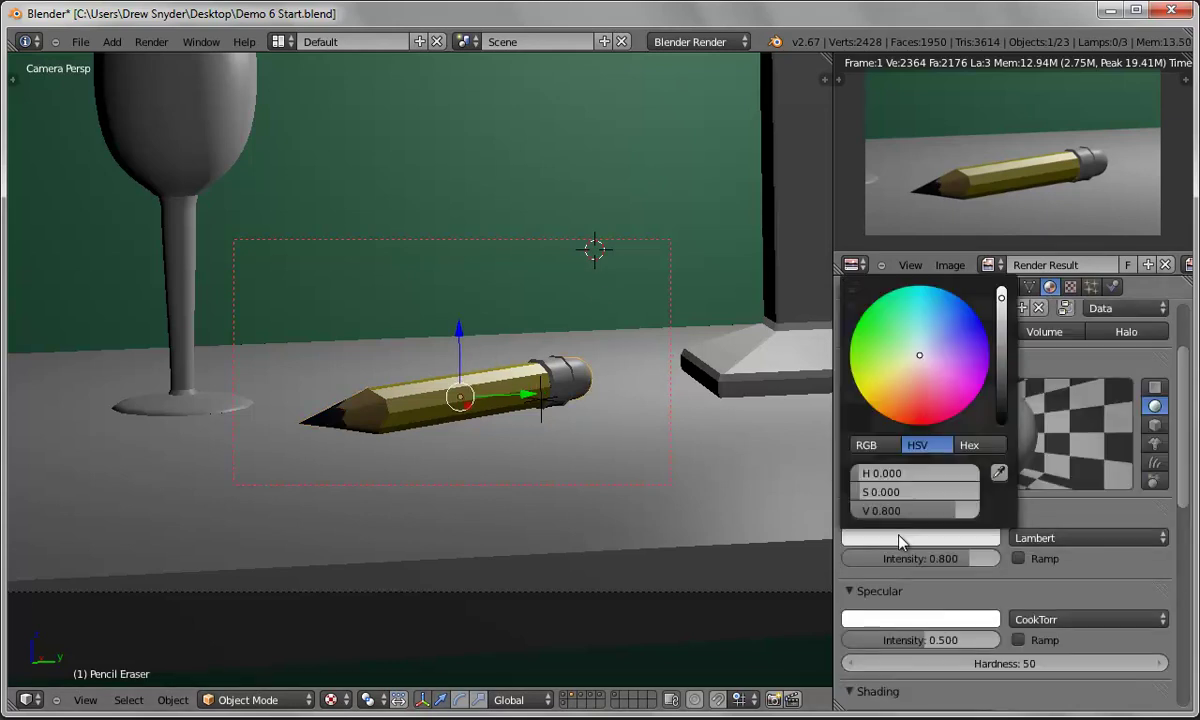
pyautogui.click(910, 408)
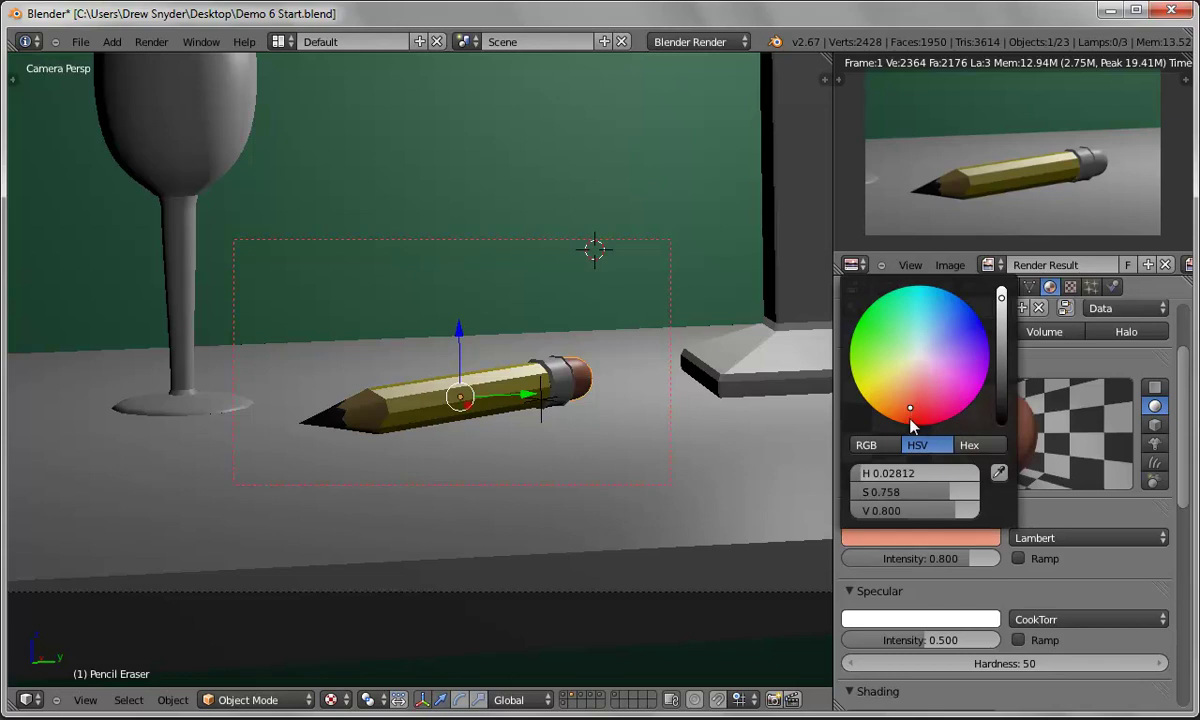
pyautogui.click(943, 541)
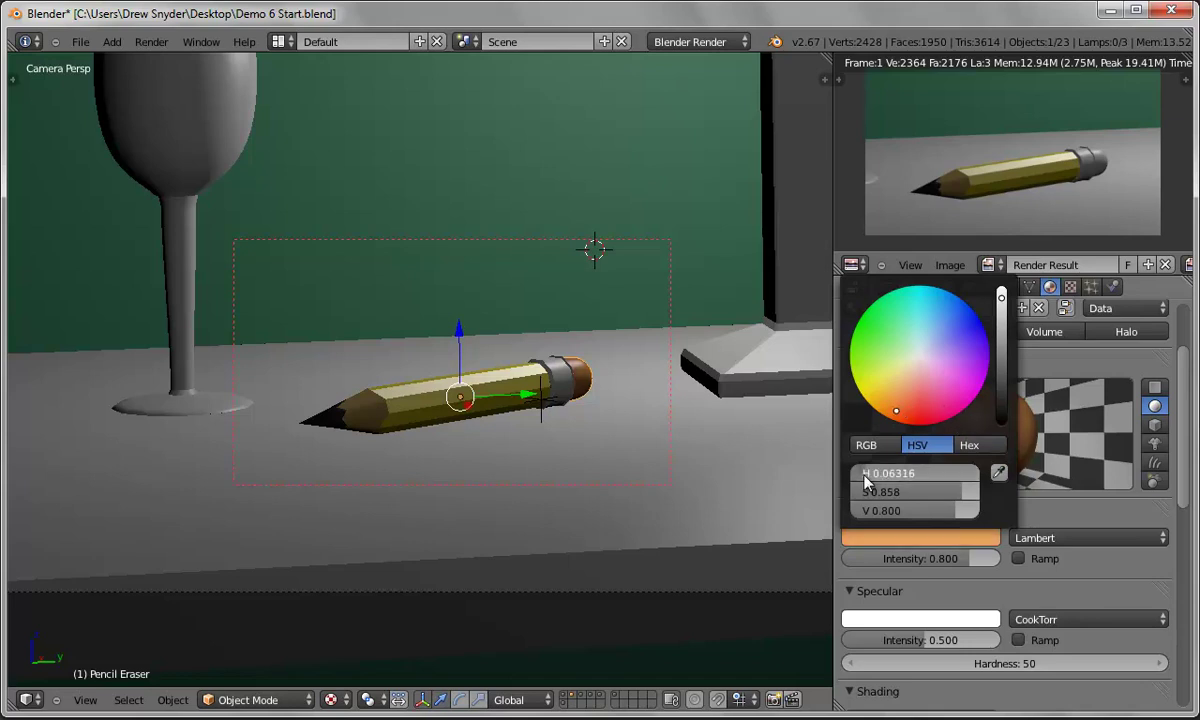
pyautogui.moveTo(866, 481); pyautogui.dragTo(860, 481)
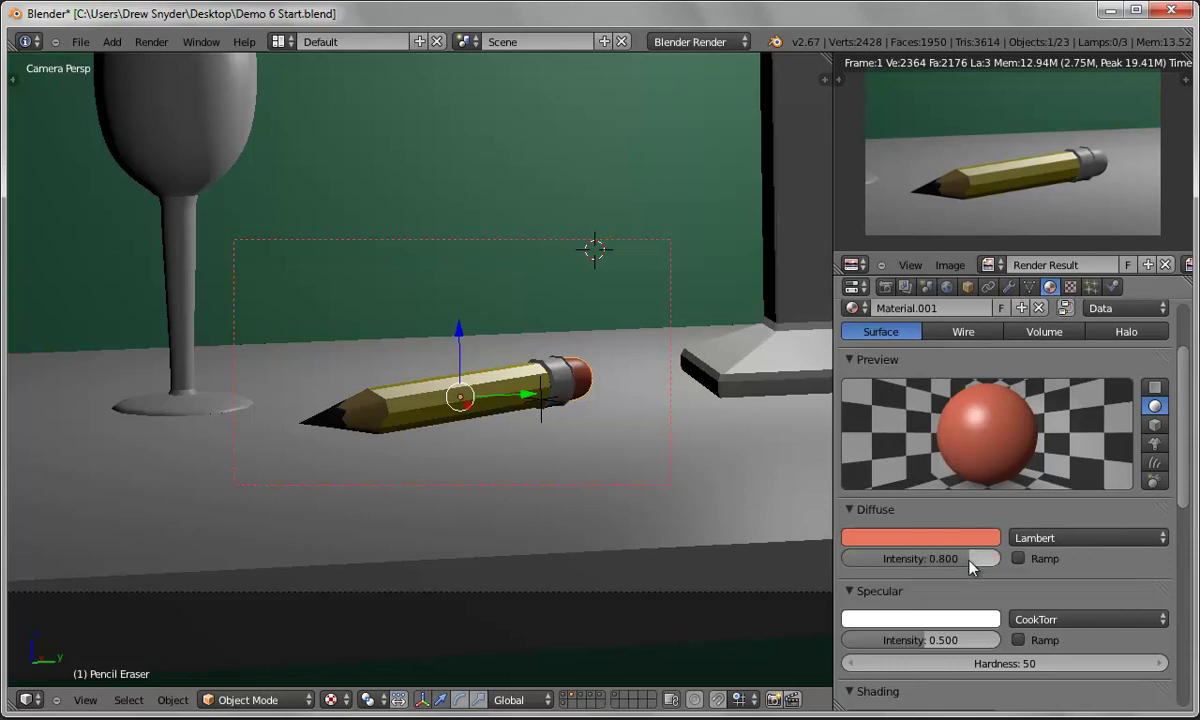
pyautogui.moveTo(968, 562); pyautogui.dragTo(1007, 558)
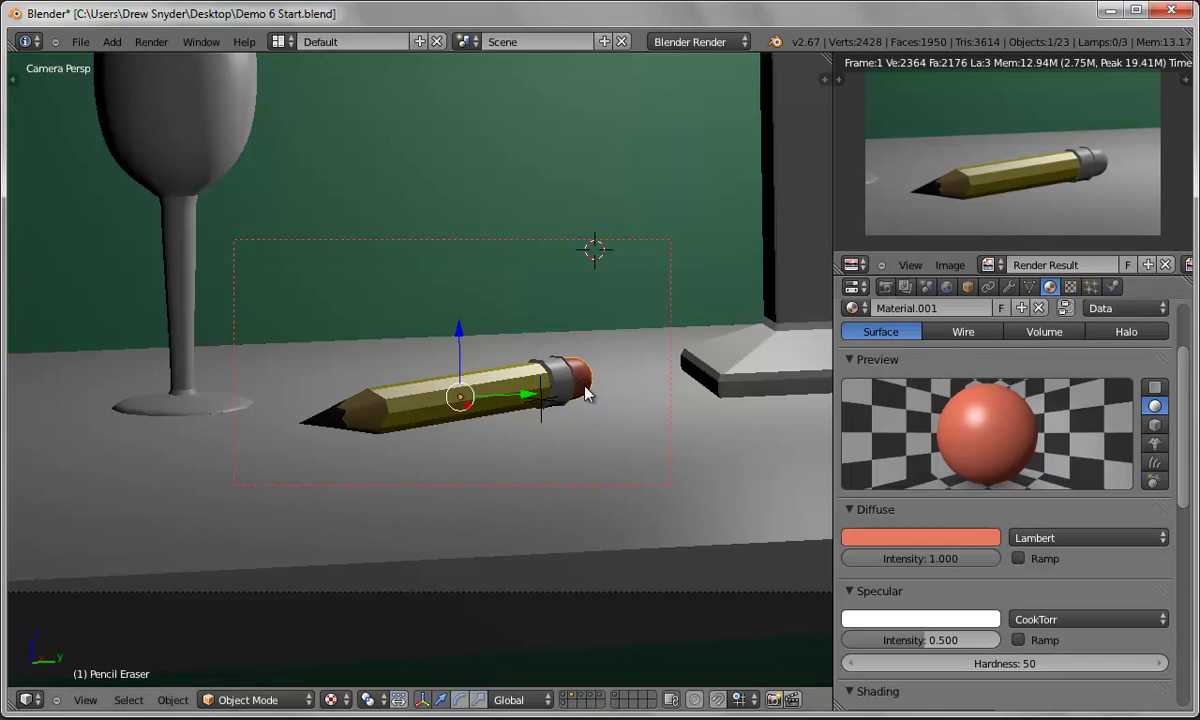
# Change the eraser's diffuse shader from Lambert to Oren-Nayar, leaving roughness at 0.500.
pyautogui.click(1058, 540)
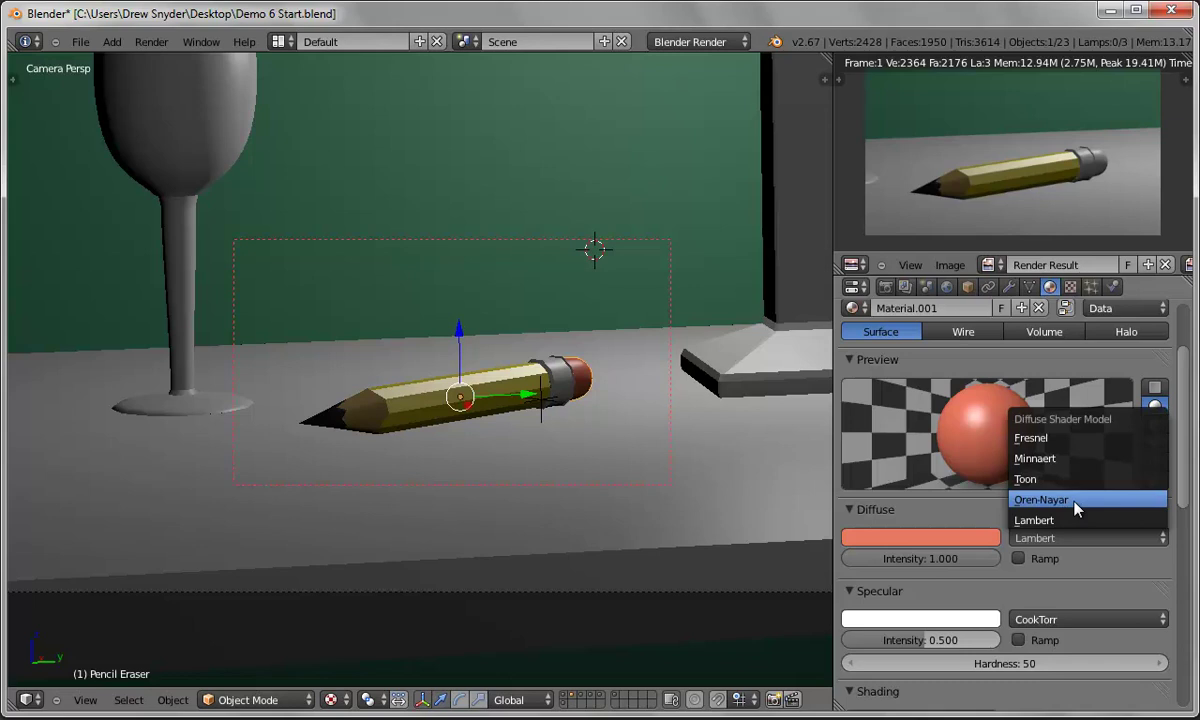
pyautogui.click(1075, 509)
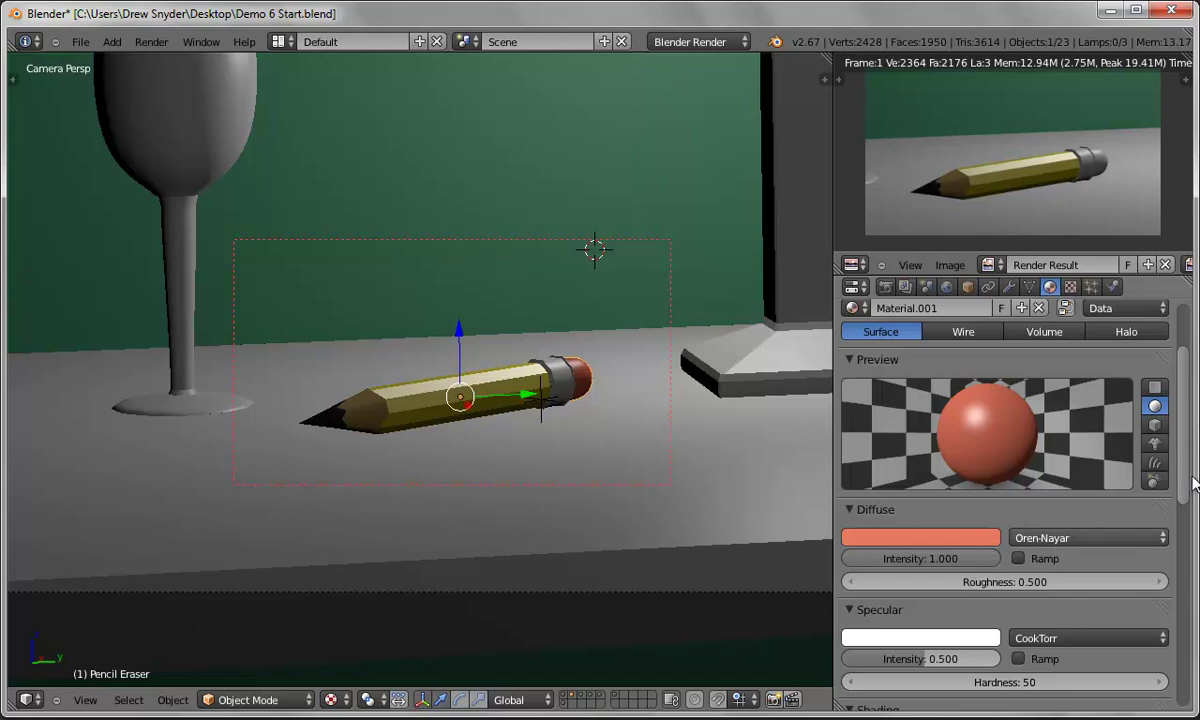
pyautogui.moveTo(1181, 468)
pyautogui.mouseDown()
pyautogui.moveTo(1185, 525)
pyautogui.moveTo(817, 495)
pyautogui.mouseUp()
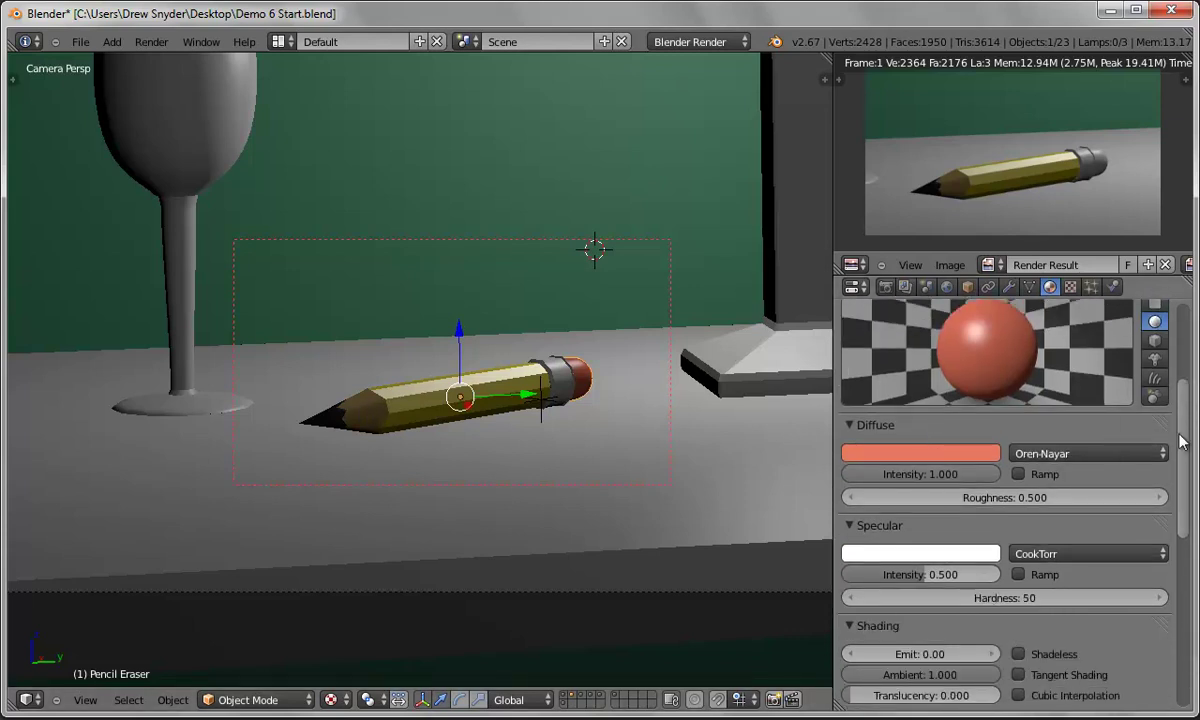
pyautogui.moveTo(1184, 442)
pyautogui.mouseDown()
pyautogui.moveTo(1188, 476)
pyautogui.moveTo(1185, 397)
pyautogui.moveTo(1185, 412)
pyautogui.mouseUp()
# Set the eraser specular to Blinn with intensity 0.233 and hardness 11, then render the image.
pyautogui.click(1040, 627)
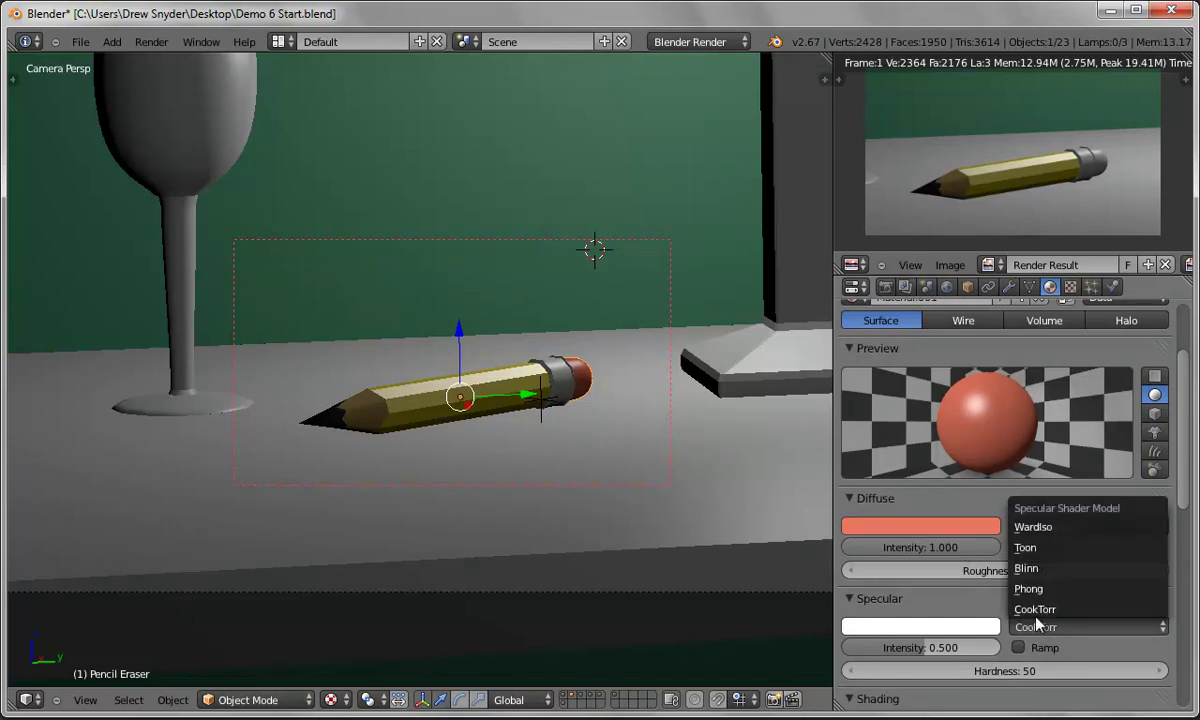
pyautogui.click(1045, 572)
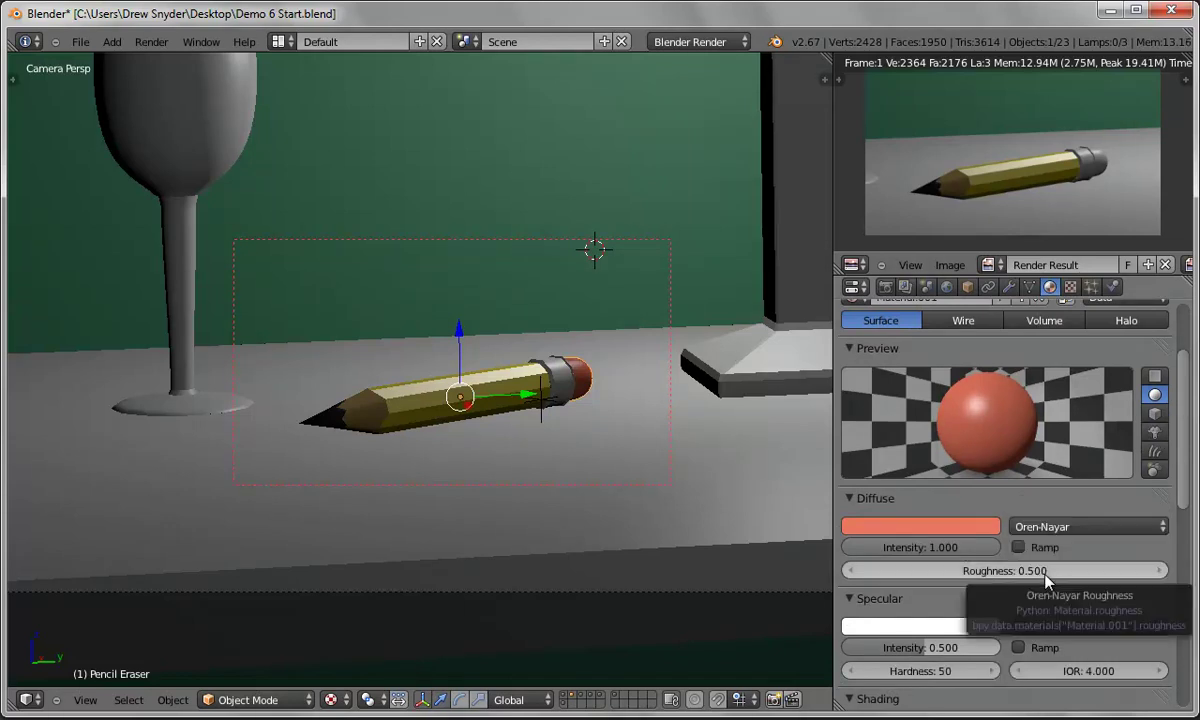
pyautogui.moveTo(938, 646); pyautogui.dragTo(884, 656)
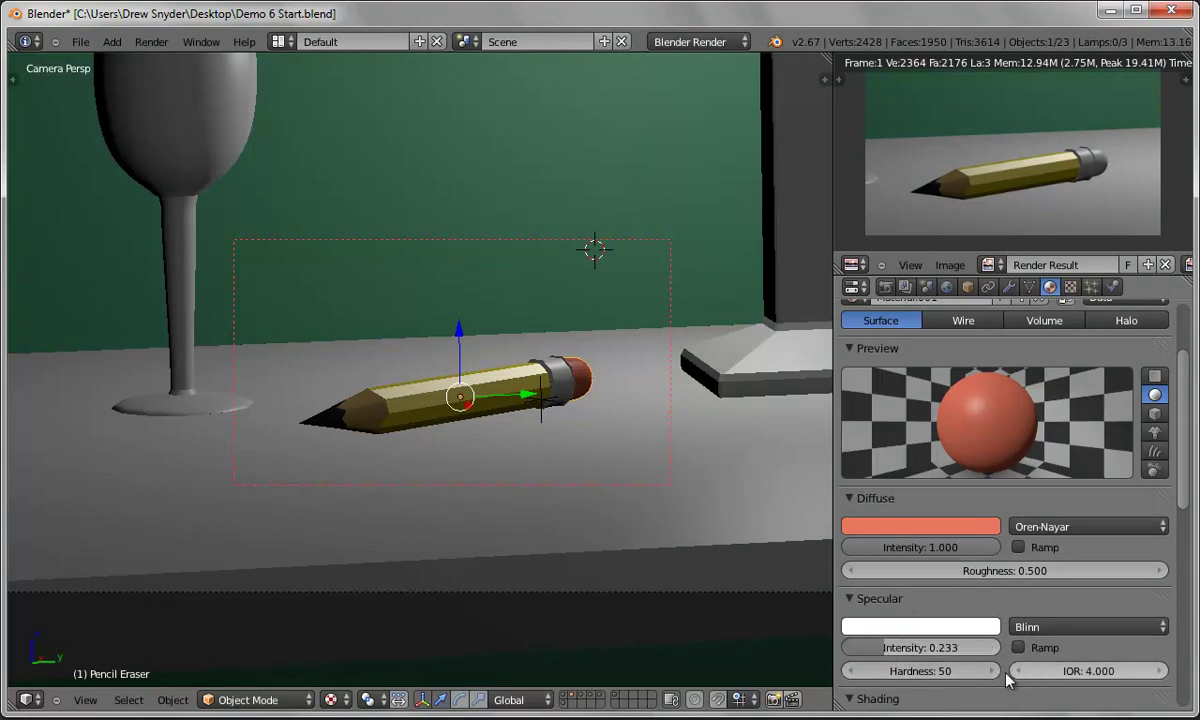
pyautogui.moveTo(928, 678); pyautogui.dragTo(845, 681)
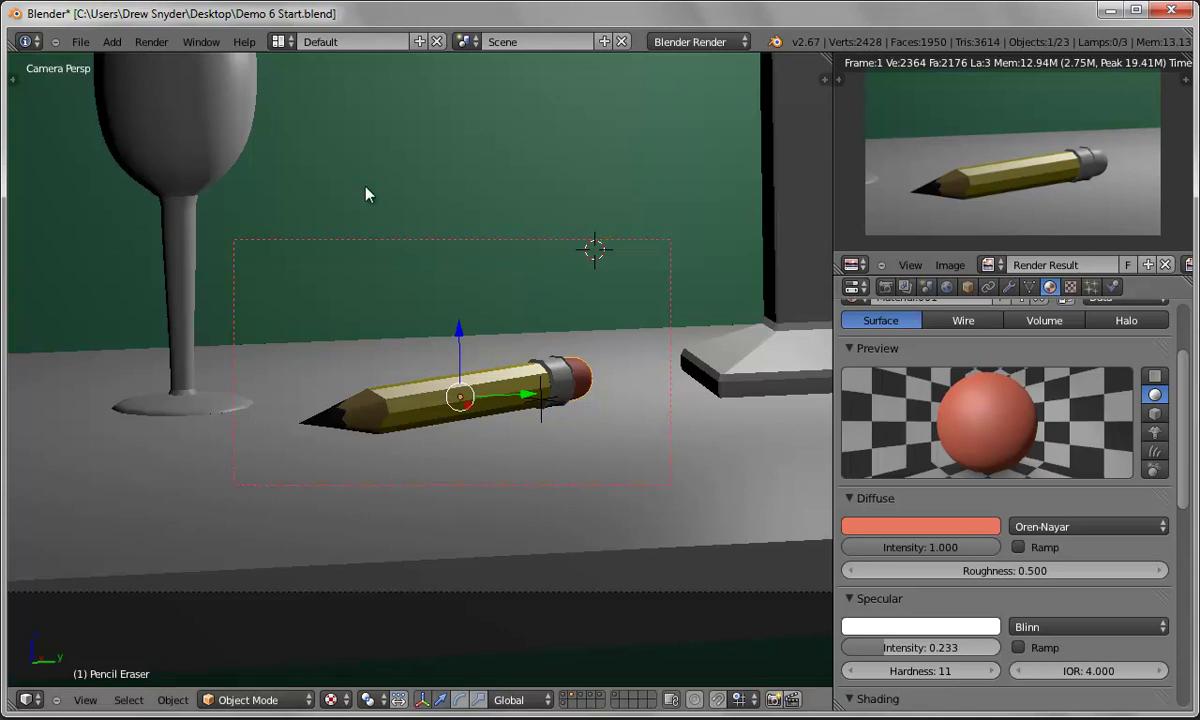
pyautogui.click(149, 40)
pyautogui.click(151, 53)
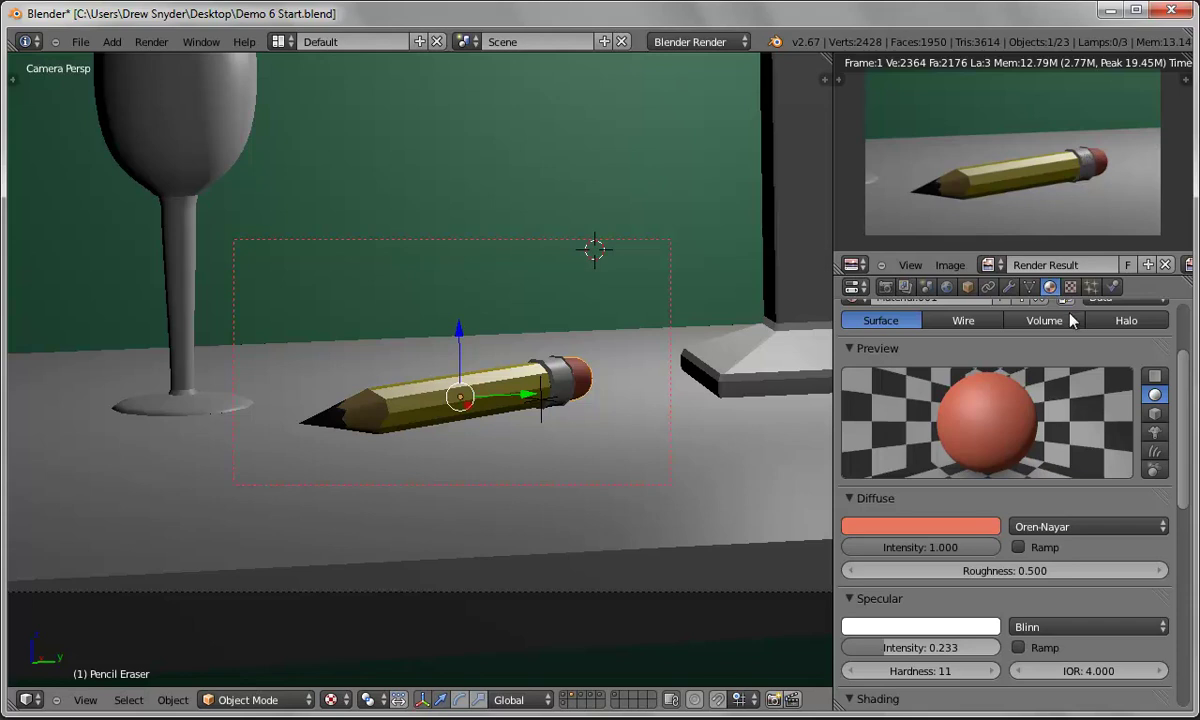
# Select the metal clamp, create a new material and rename it Pencil Clamp.
pyautogui.rightClick(563, 385)
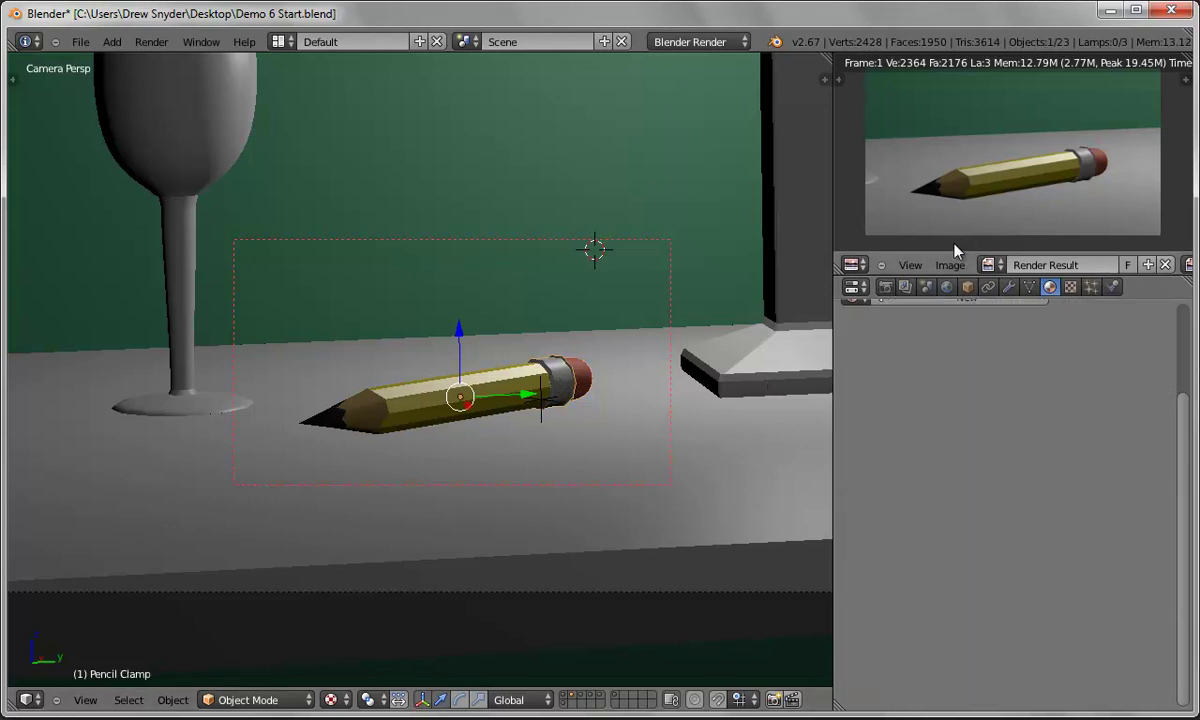
pyautogui.moveTo(1188, 418); pyautogui.dragTo(1187, 343)
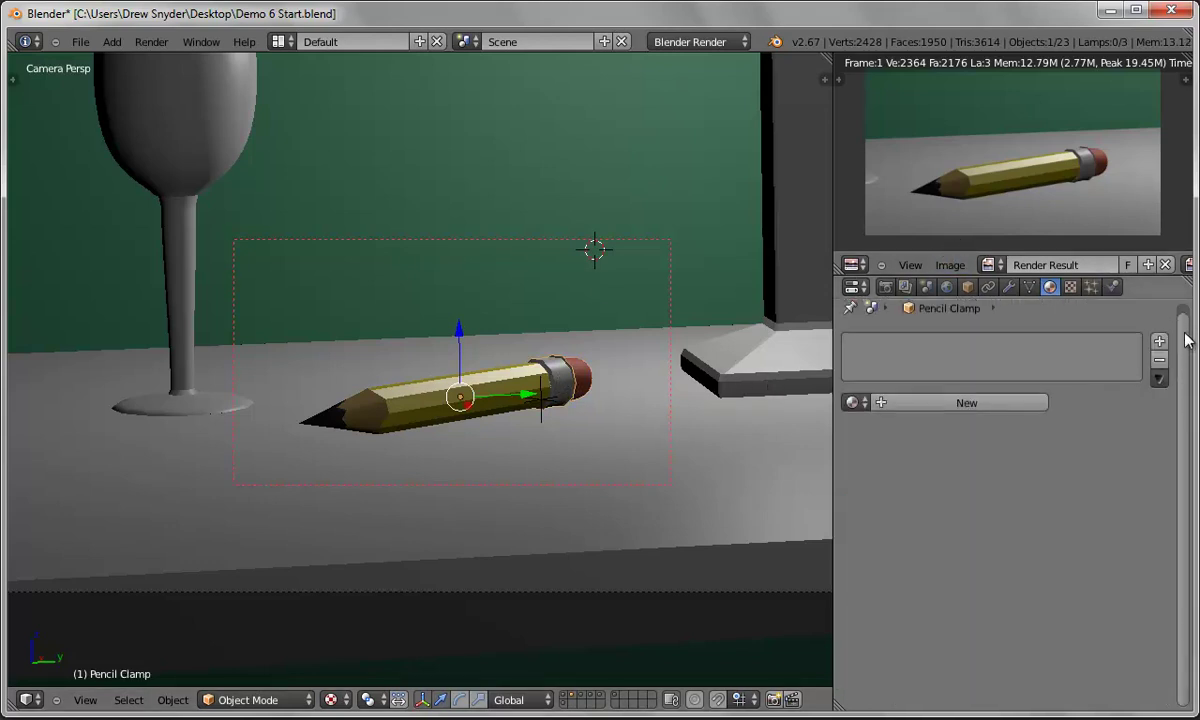
pyautogui.click(966, 403)
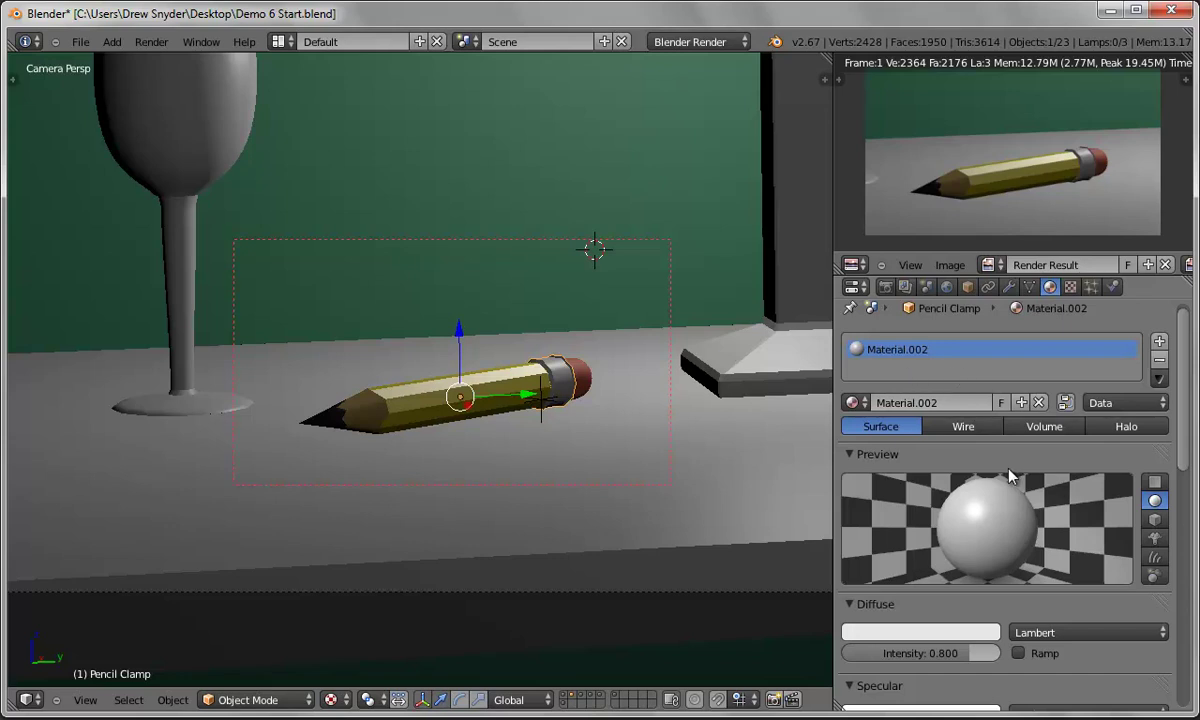
pyautogui.click(936, 400)
pyautogui.write('Pencil Clamp')
pyautogui.press('Return')
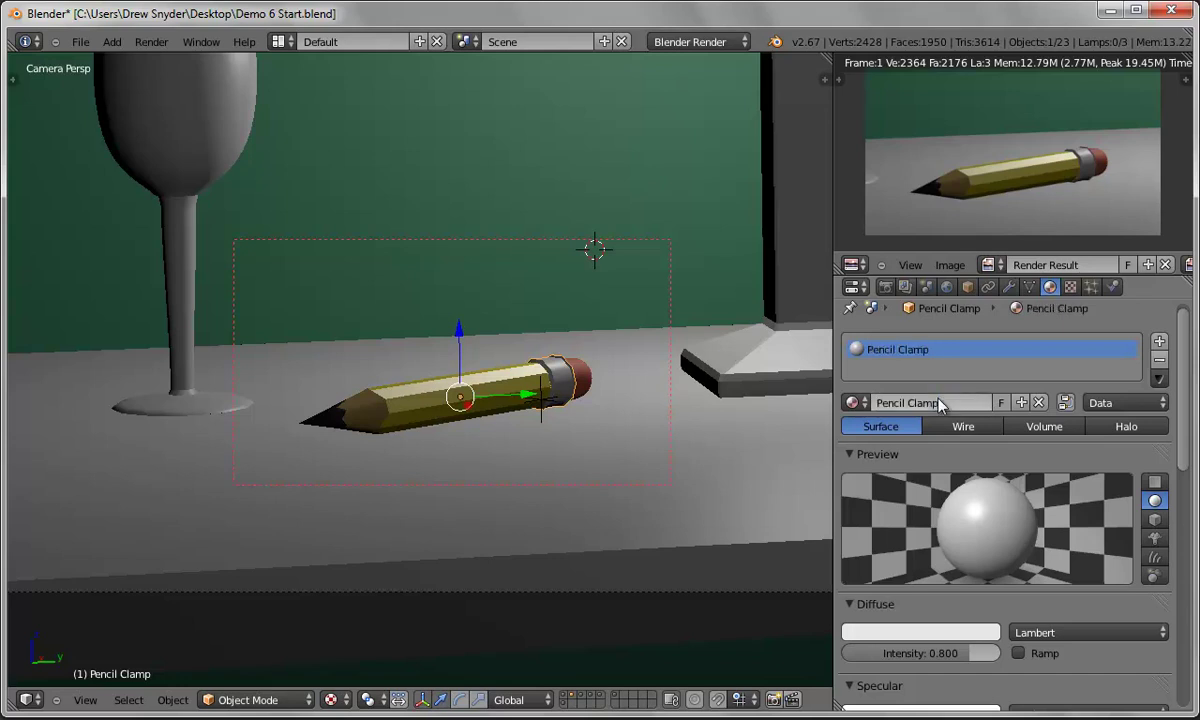
# Switch Pencil Clamp to Fresnel diffuse: pale blue, intensity 0.260, Fresnel 3.540, factor 1.400.
pyautogui.click(1065, 630)
pyautogui.click(1057, 533)
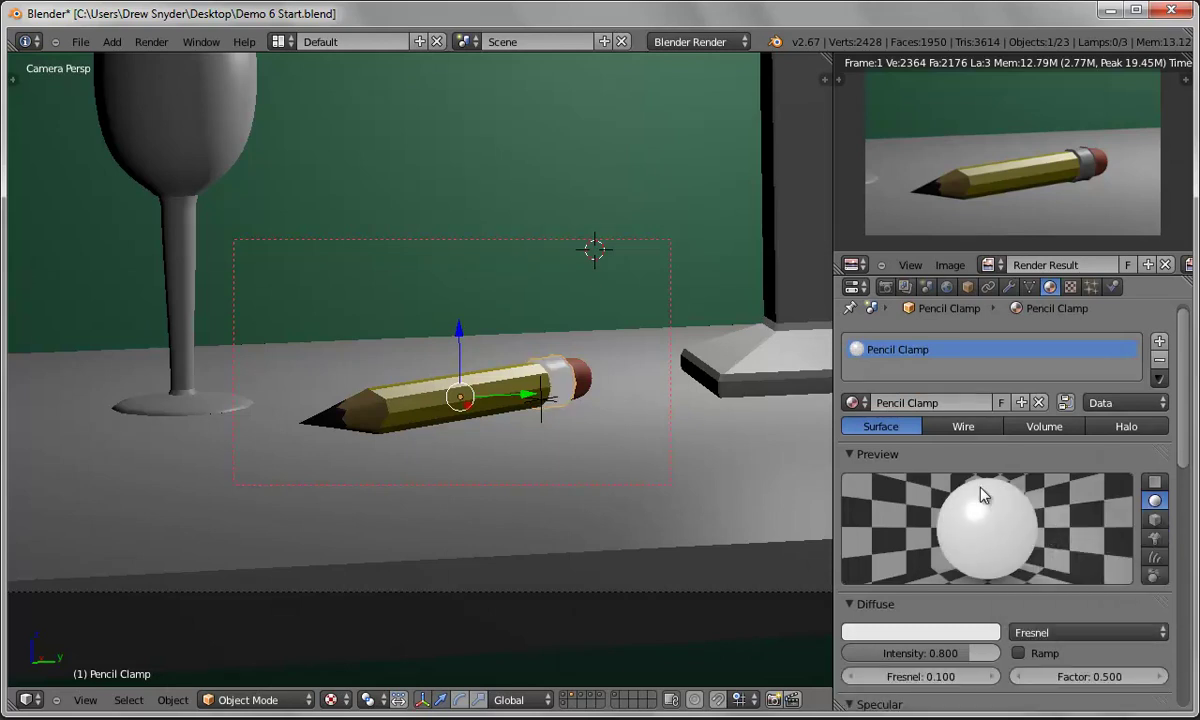
pyautogui.click(938, 634)
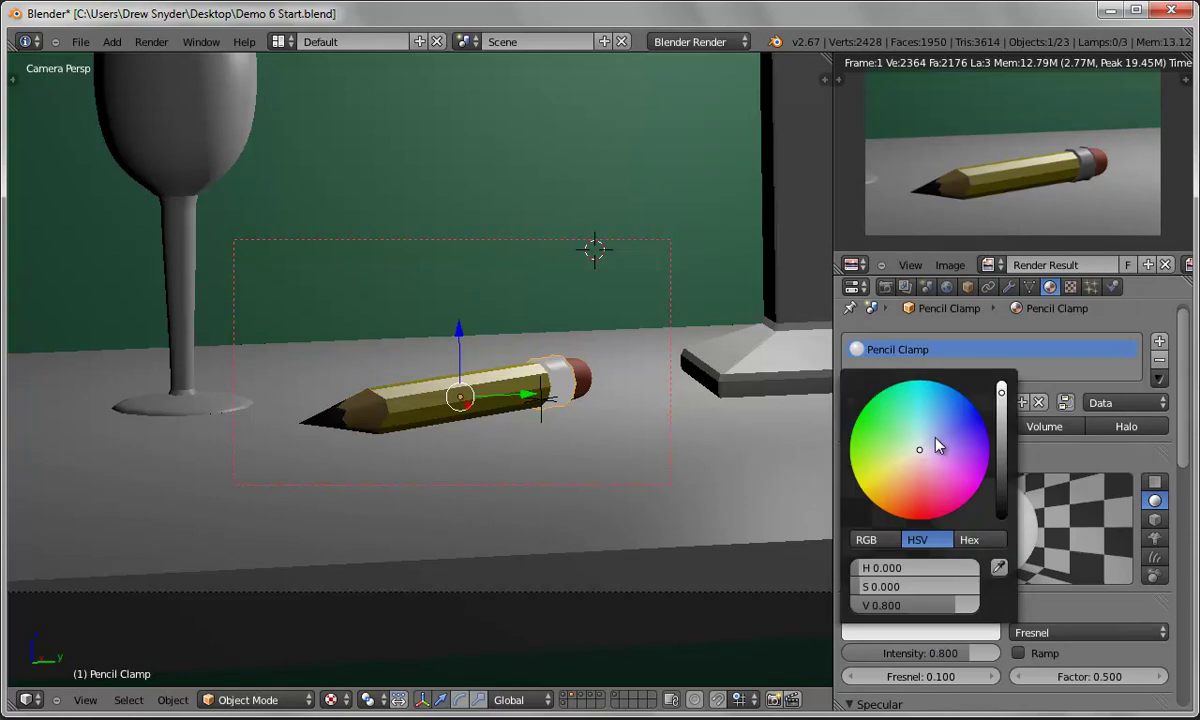
pyautogui.click(935, 438)
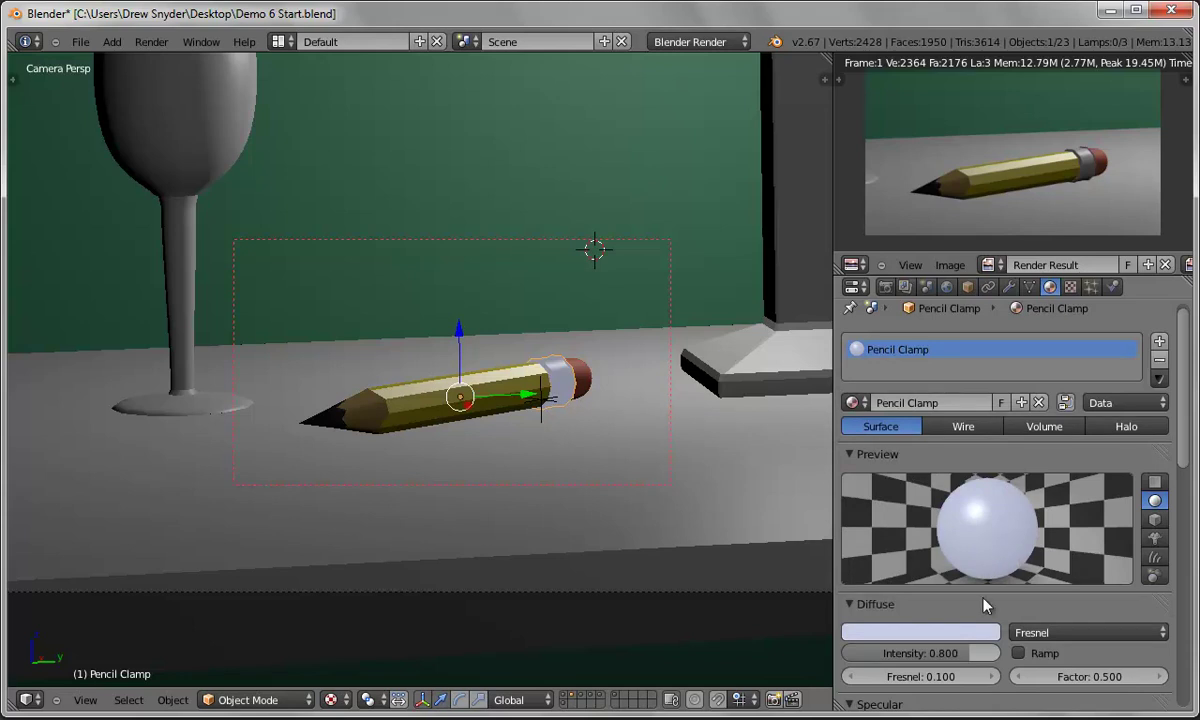
pyautogui.moveTo(968, 660); pyautogui.dragTo(885, 662)
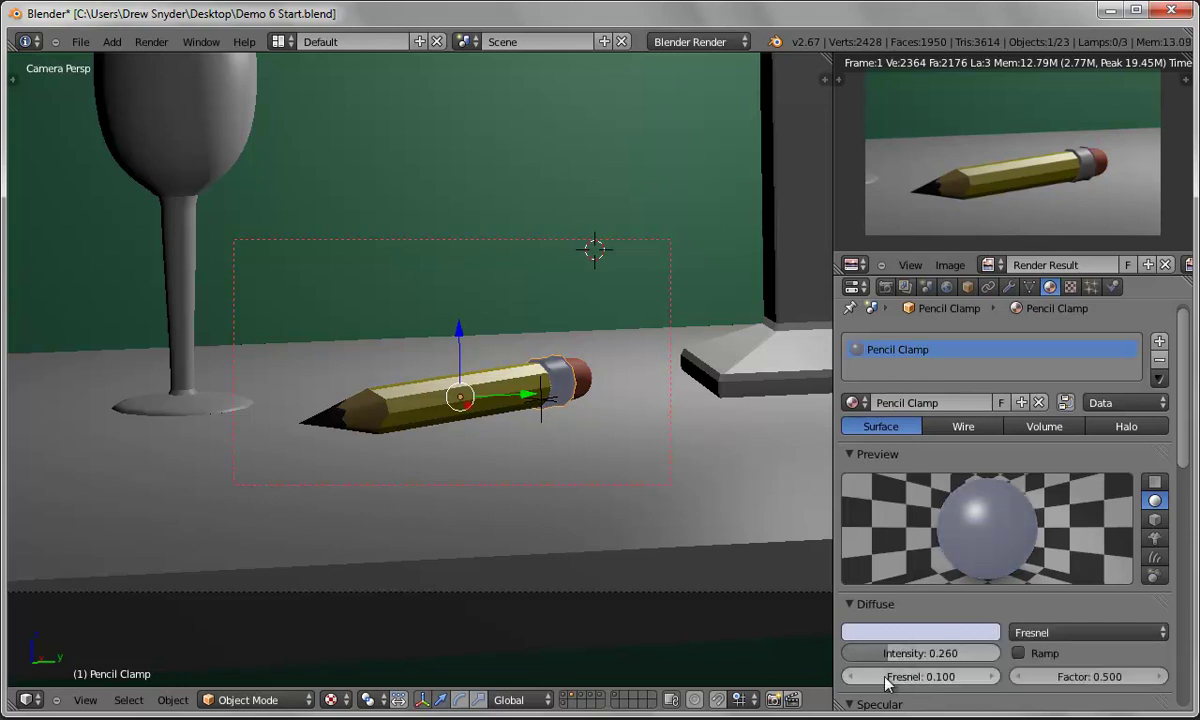
pyautogui.moveTo(911, 682); pyautogui.dragTo(1100, 684)
pyautogui.moveTo(981, 684); pyautogui.dragTo(1130, 680)
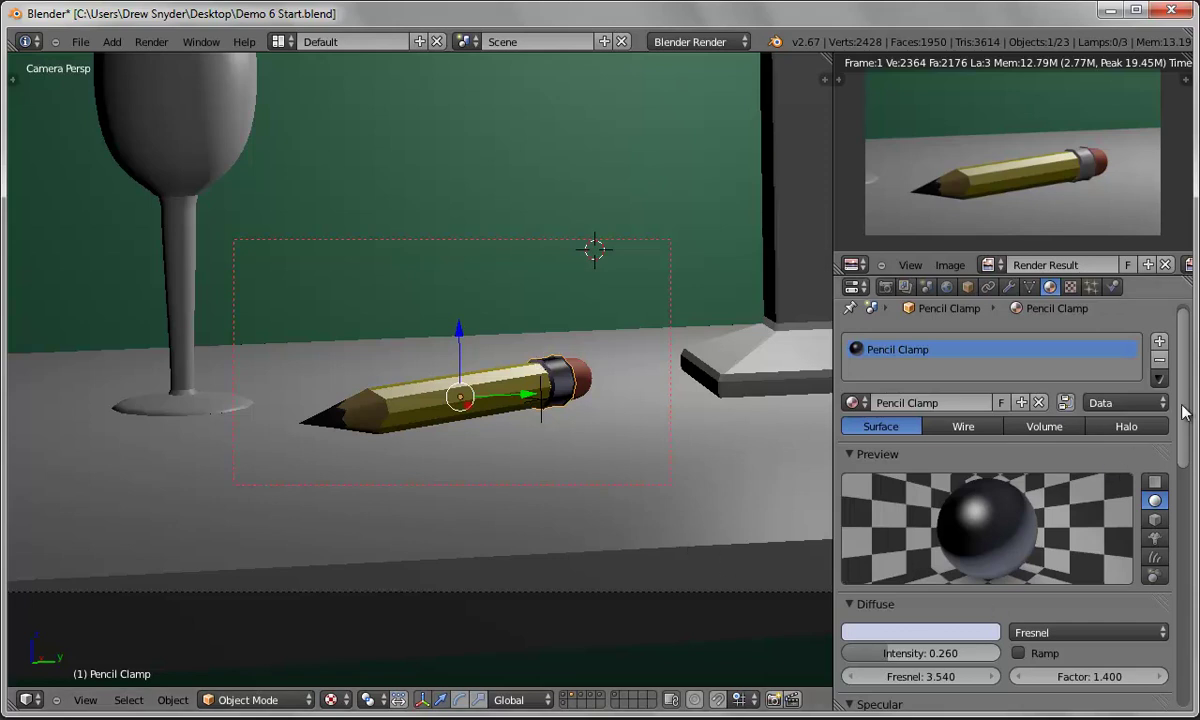
# Set the Pencil Clamp specular shader to WardIso with intensity 0.189 and slope 0.251.
pyautogui.scroll(-5, 1183, 412)
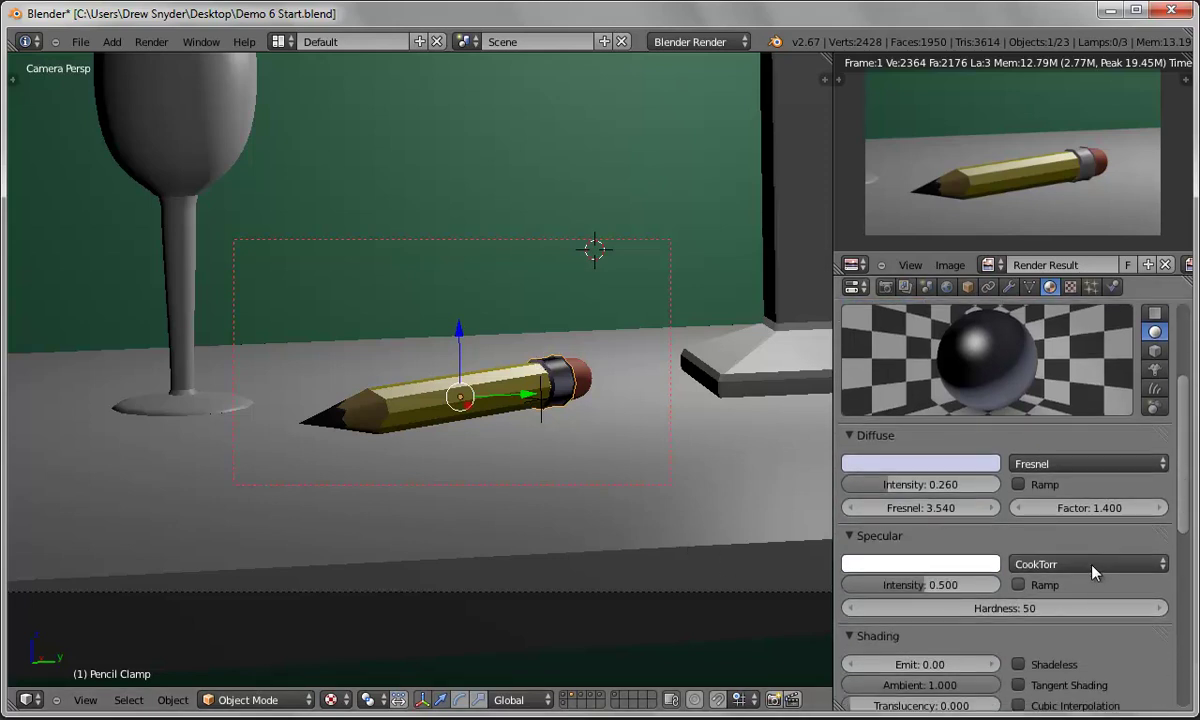
pyautogui.click(1092, 566)
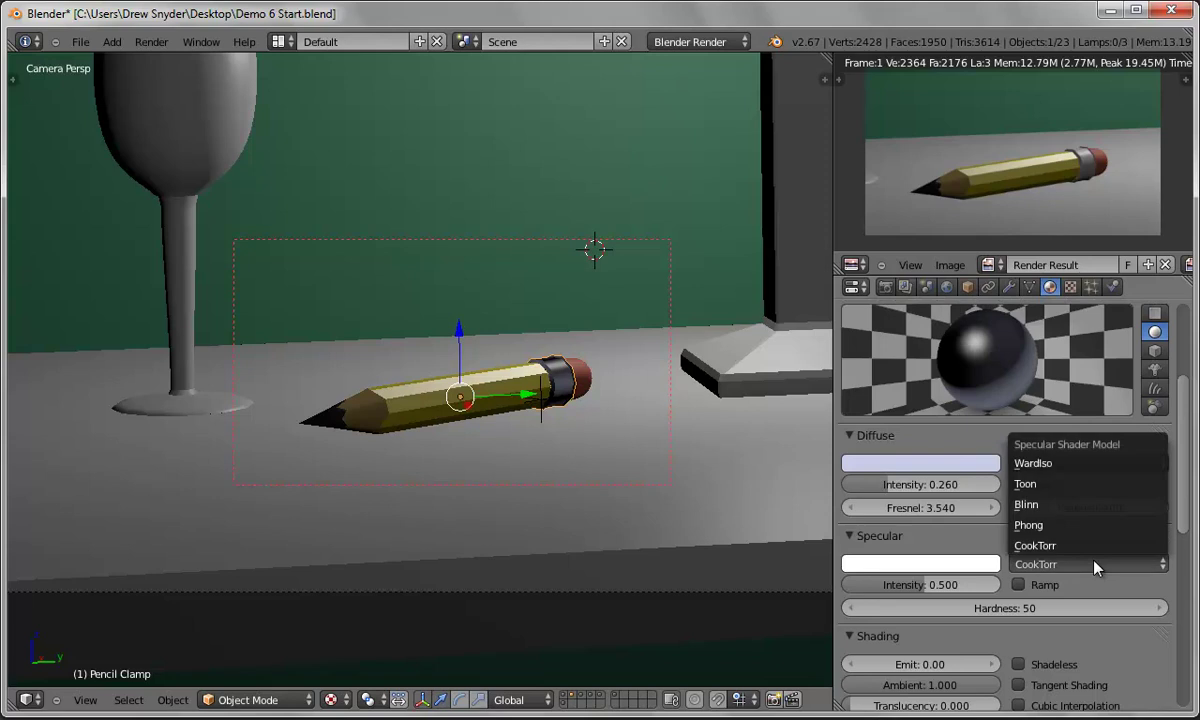
pyautogui.click(1068, 465)
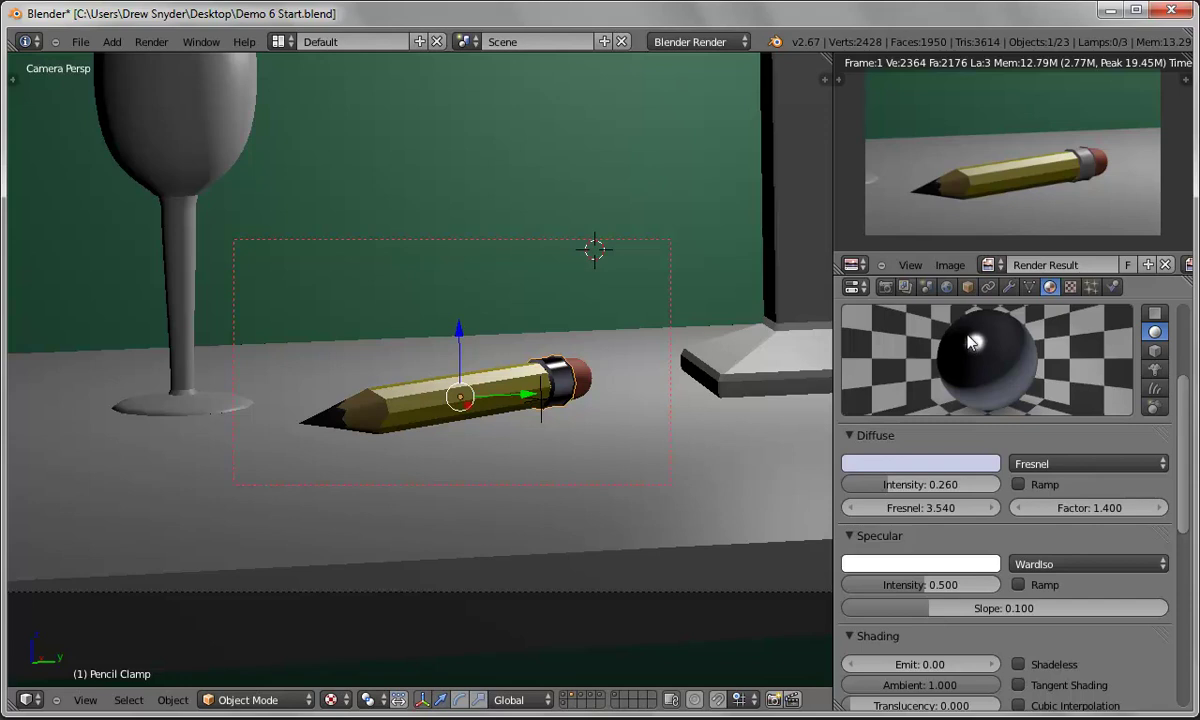
pyautogui.moveTo(905, 594); pyautogui.dragTo(877, 594)
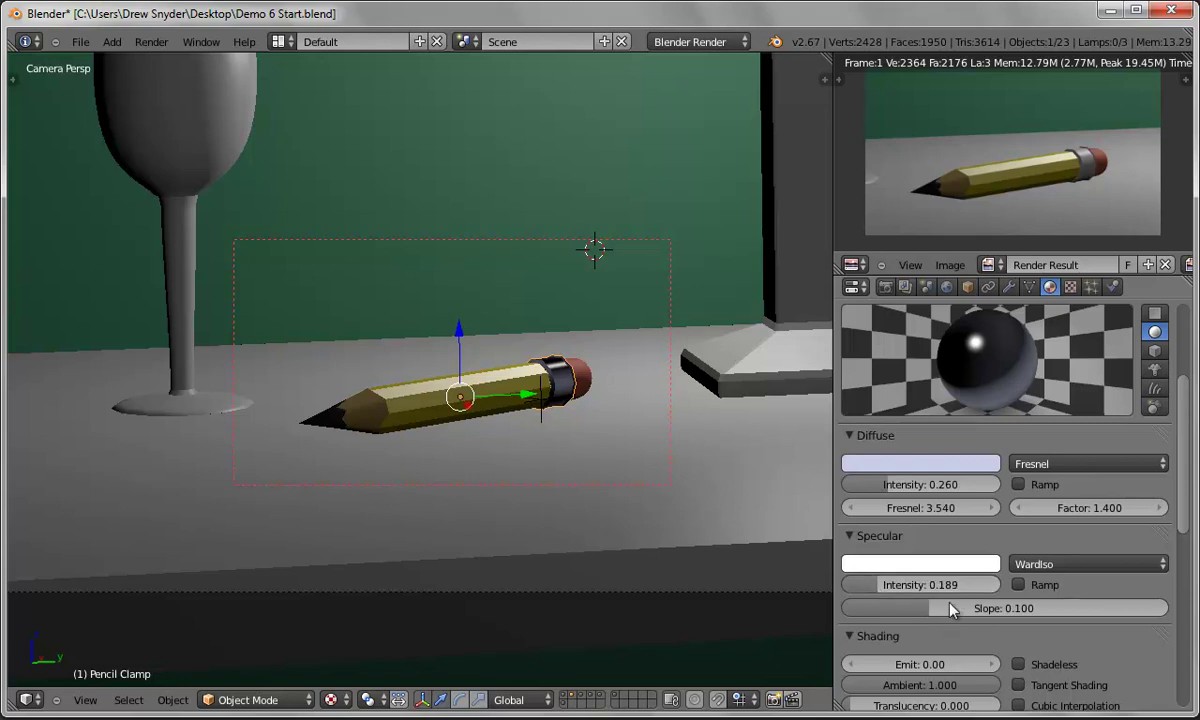
pyautogui.moveTo(932, 616); pyautogui.dragTo(1050, 618)
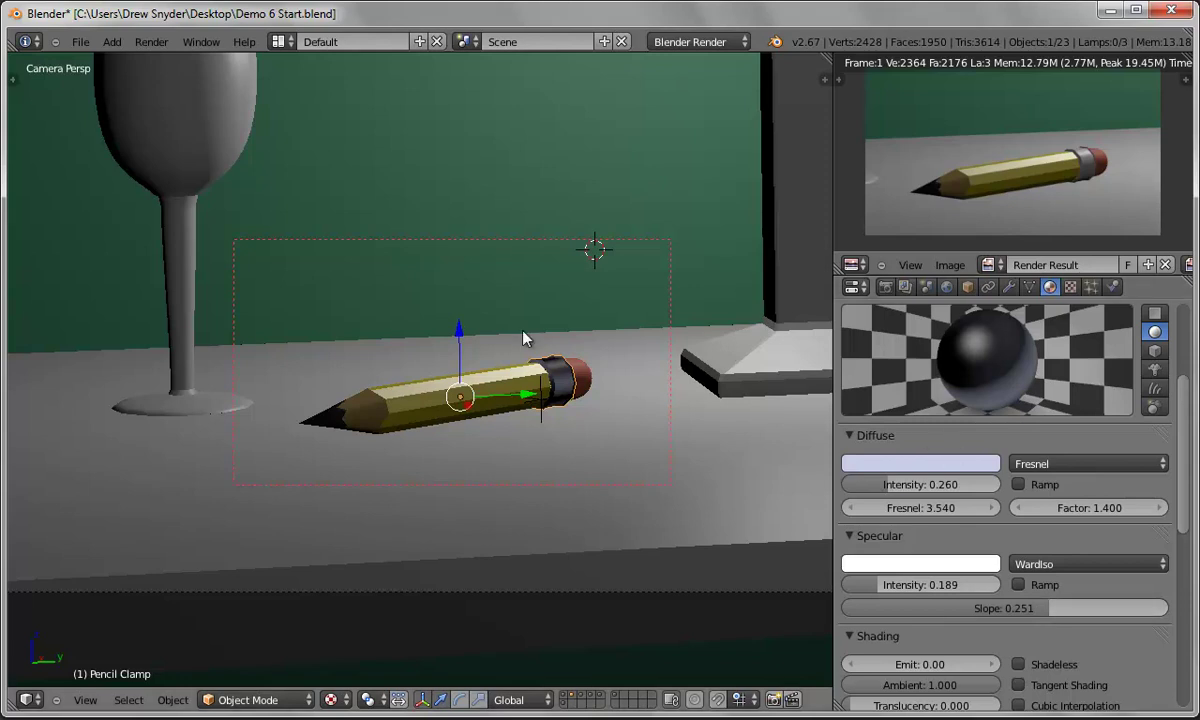
# Render the image to check the pencil's new clamp material.
pyautogui.click(151, 41)
pyautogui.click(165, 62)
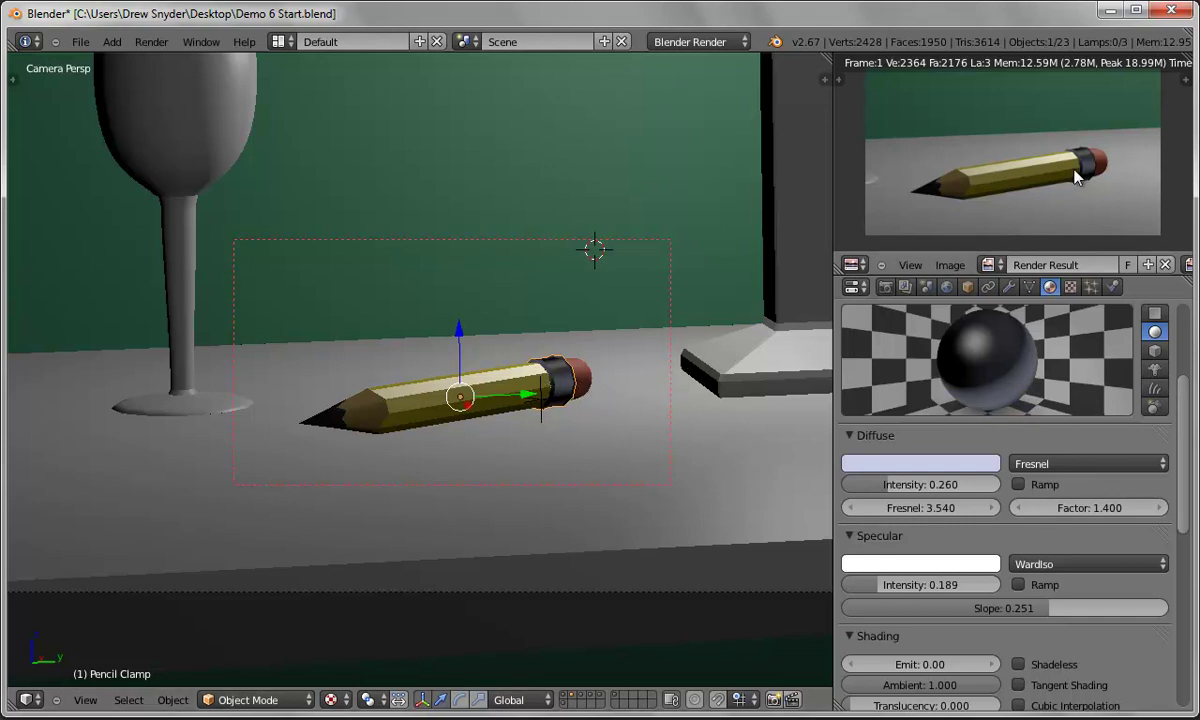
# Draw a new render border around the book, render it, and zoom in on the book.
pyautogui.scroll(-4, 650, 376)
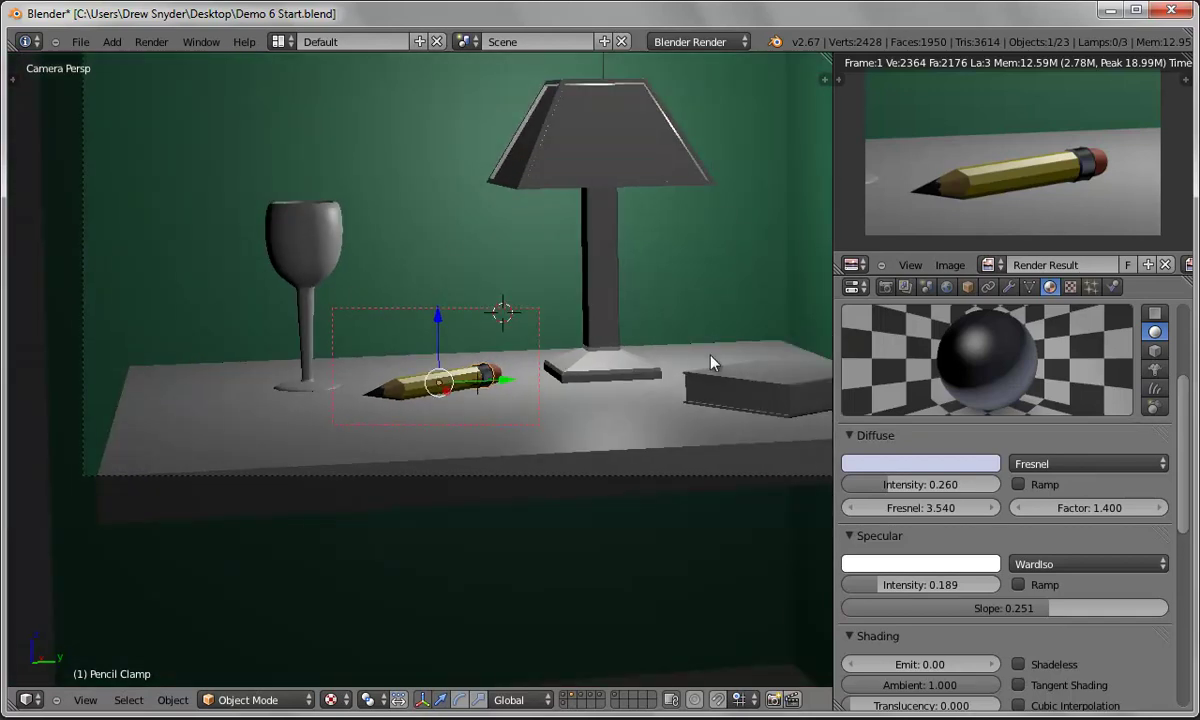
pyautogui.moveTo(712, 362)
pyautogui.mouseDown(button='middle')
pyautogui.moveTo(563, 370)
pyautogui.moveTo(593, 373)
pyautogui.mouseUp(button='middle')
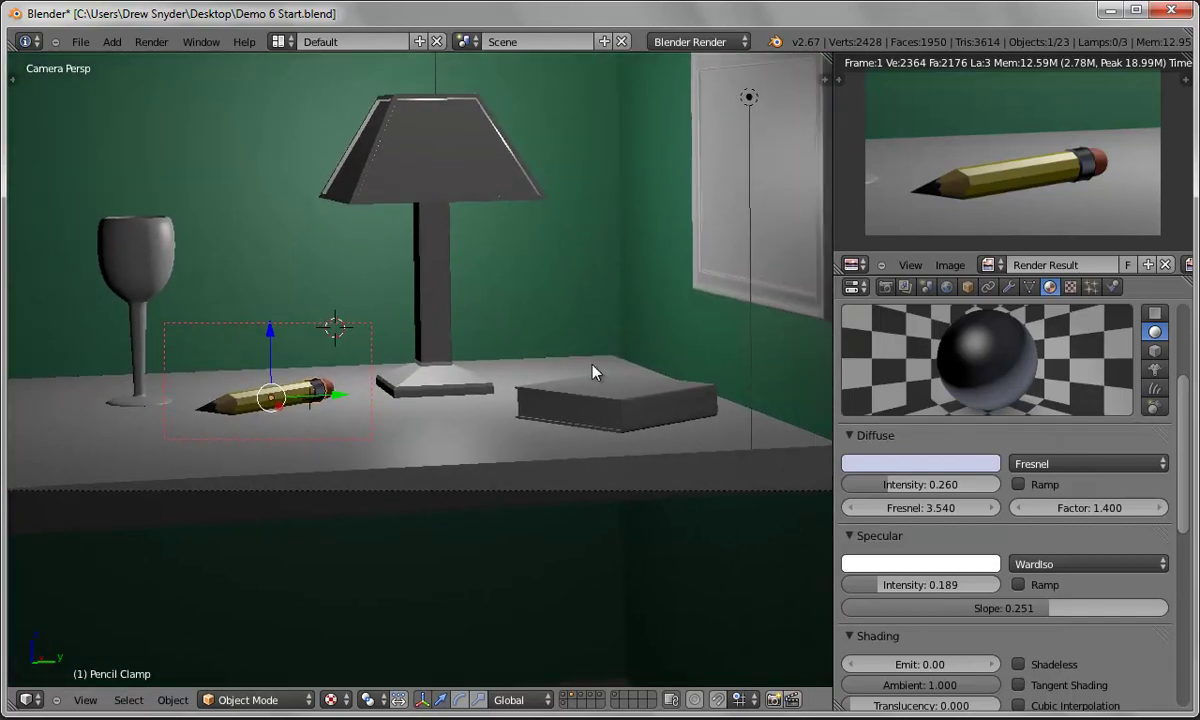
pyautogui.hotkey('ctrl', 'b')
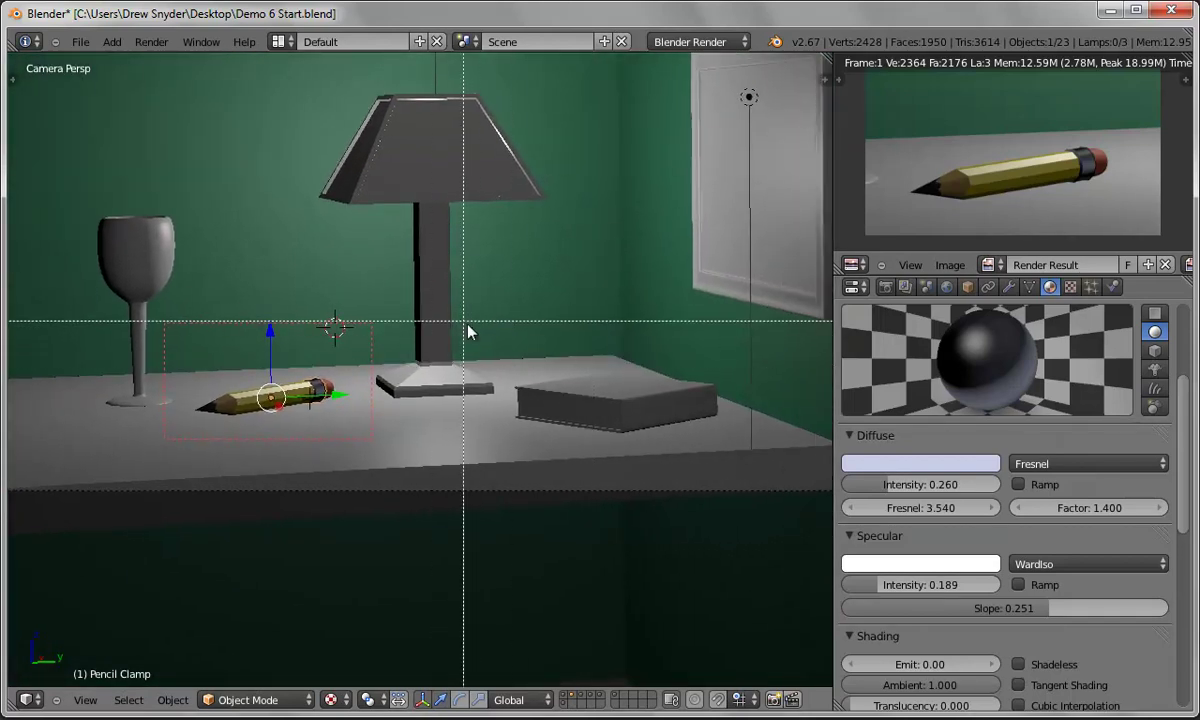
pyautogui.moveTo(486, 328); pyautogui.dragTo(775, 472)
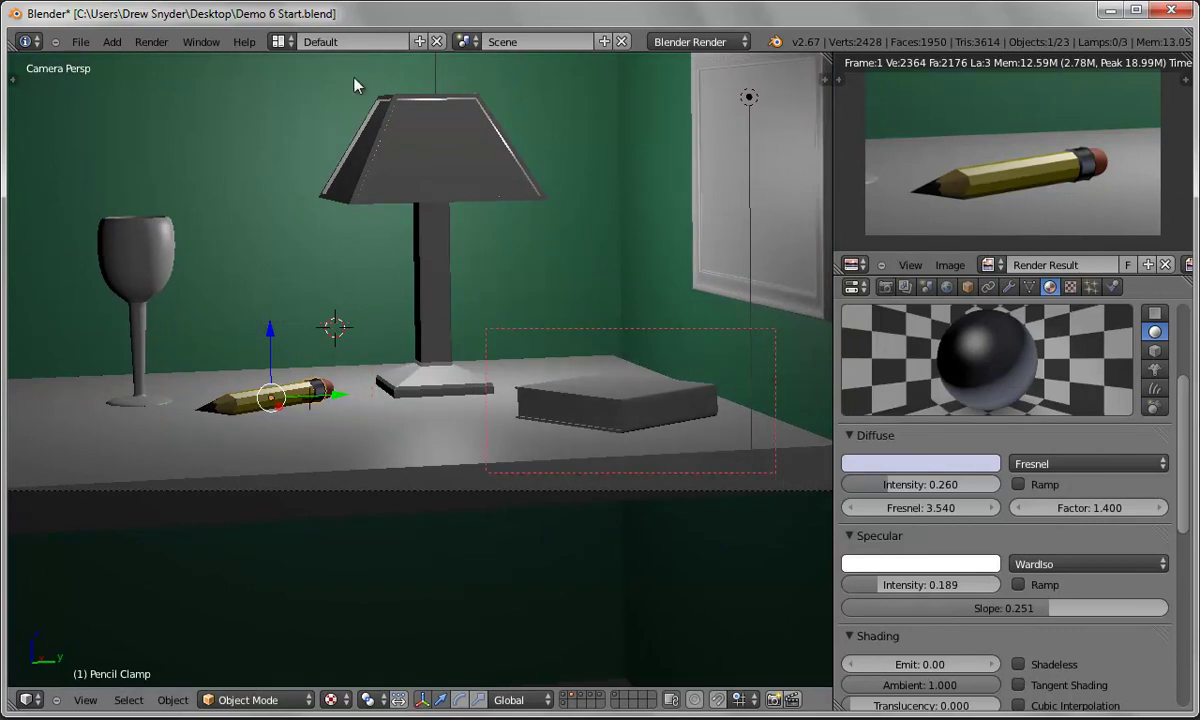
pyautogui.click(147, 44)
pyautogui.click(150, 57)
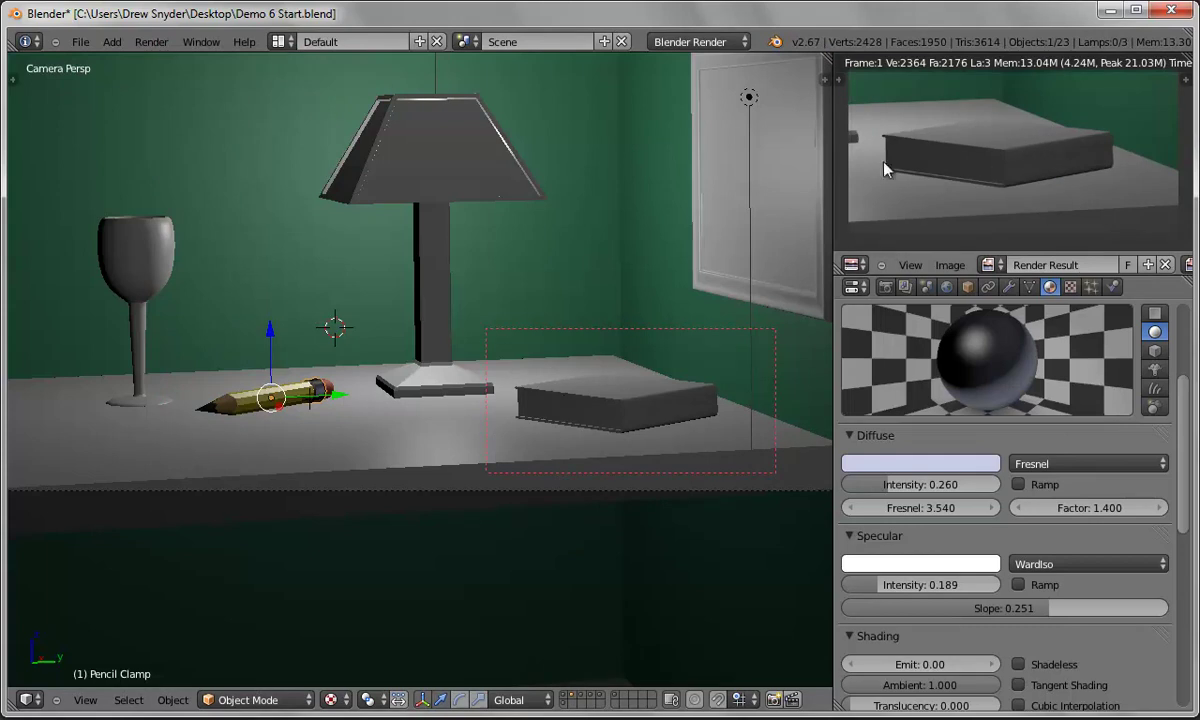
pyautogui.scroll(2, 698, 464)
pyautogui.keyDown('shift'); pyautogui.moveTo(696, 460); pyautogui.dragTo(512, 418, button='middle'); pyautogui.keyUp('shift')
pyautogui.scroll(2, 573, 425)
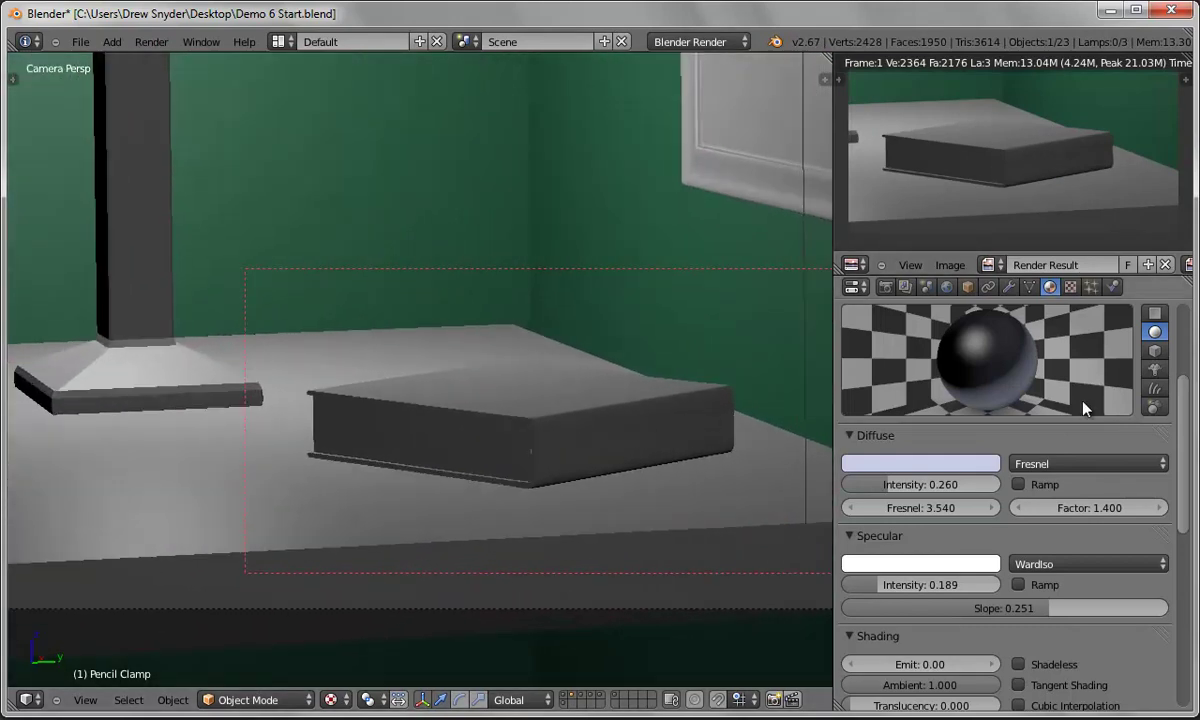
pyautogui.scroll(5, 1178, 348)
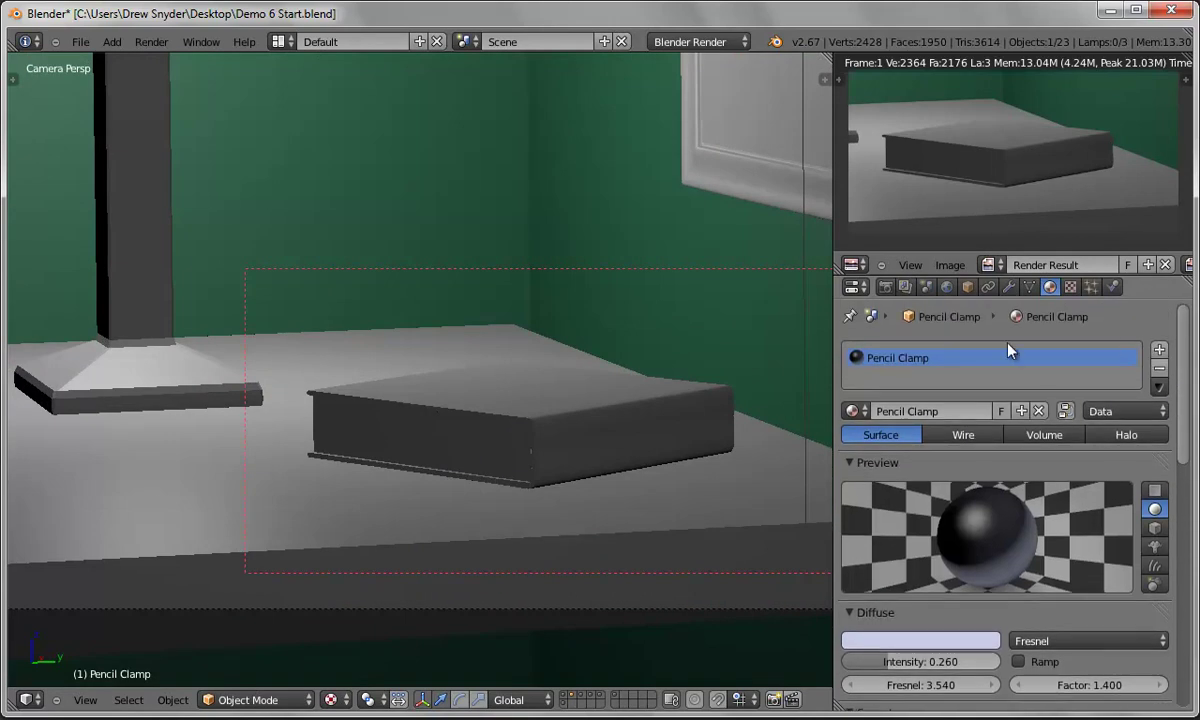
# Select the book cover and add a new material named 'Book Cover'.
pyautogui.rightClick(621, 442)
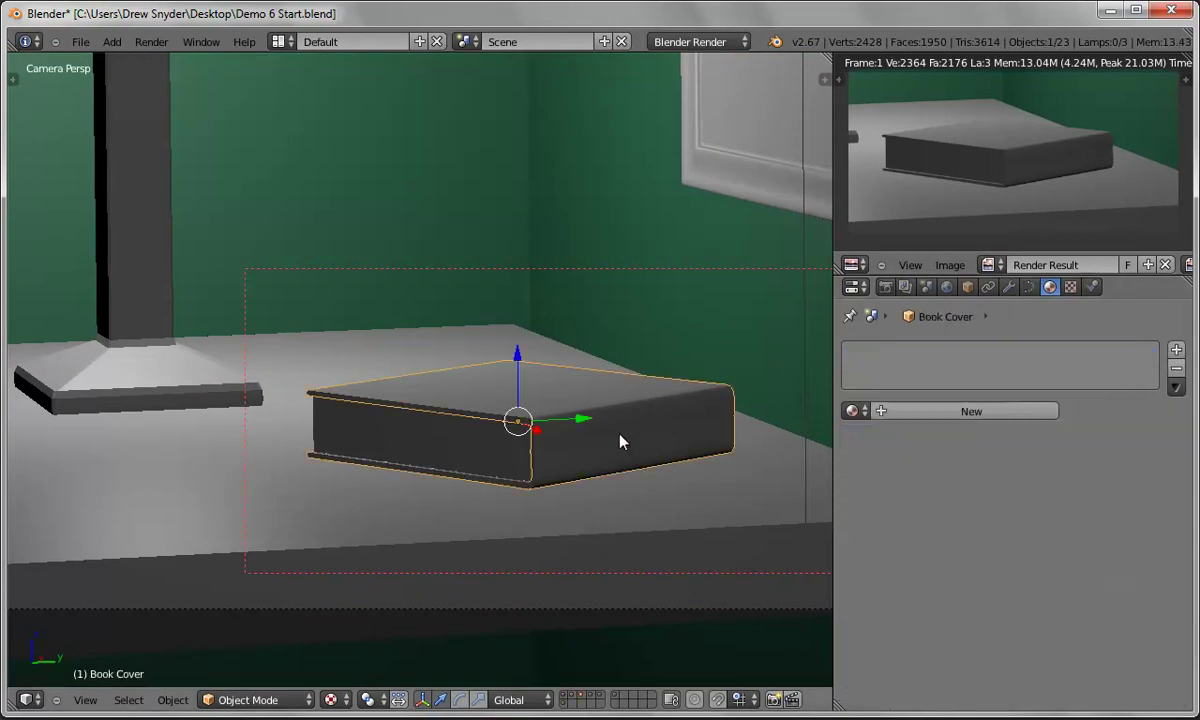
pyautogui.click(946, 413)
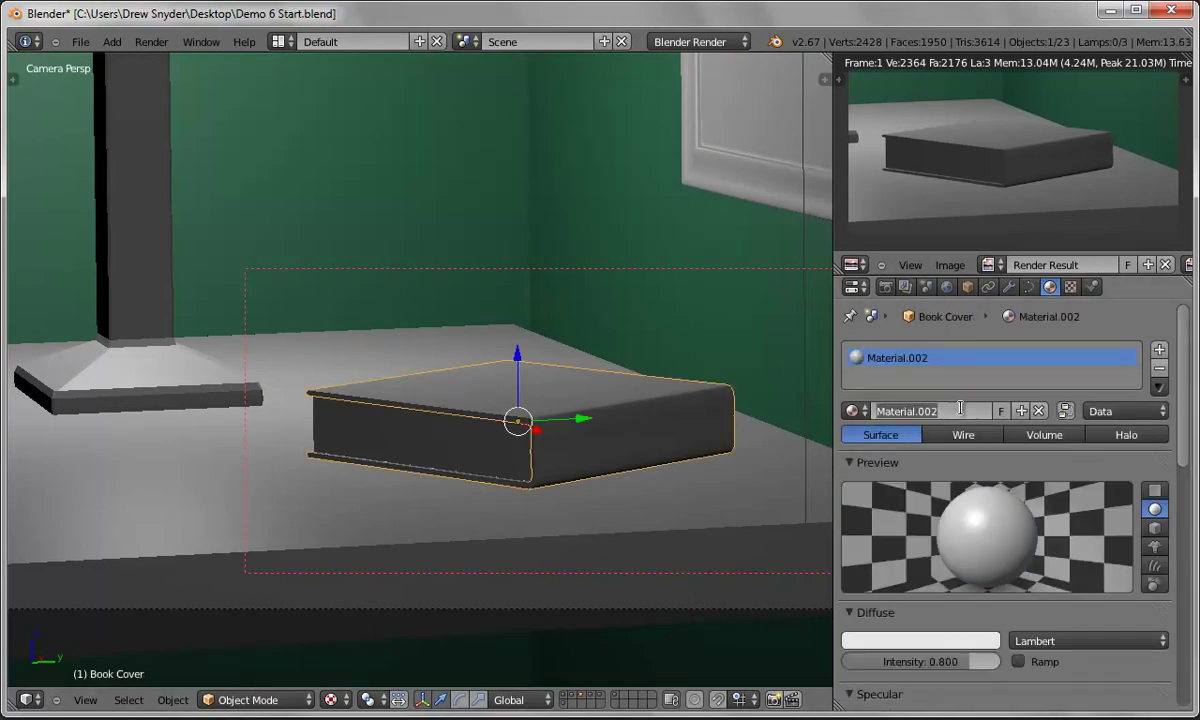
pyautogui.write('Book Cover')
pyautogui.press('Return')
# Set the cover's diffuse colour to a slightly desaturated, purple-leaning navy blue.
pyautogui.click(900, 642)
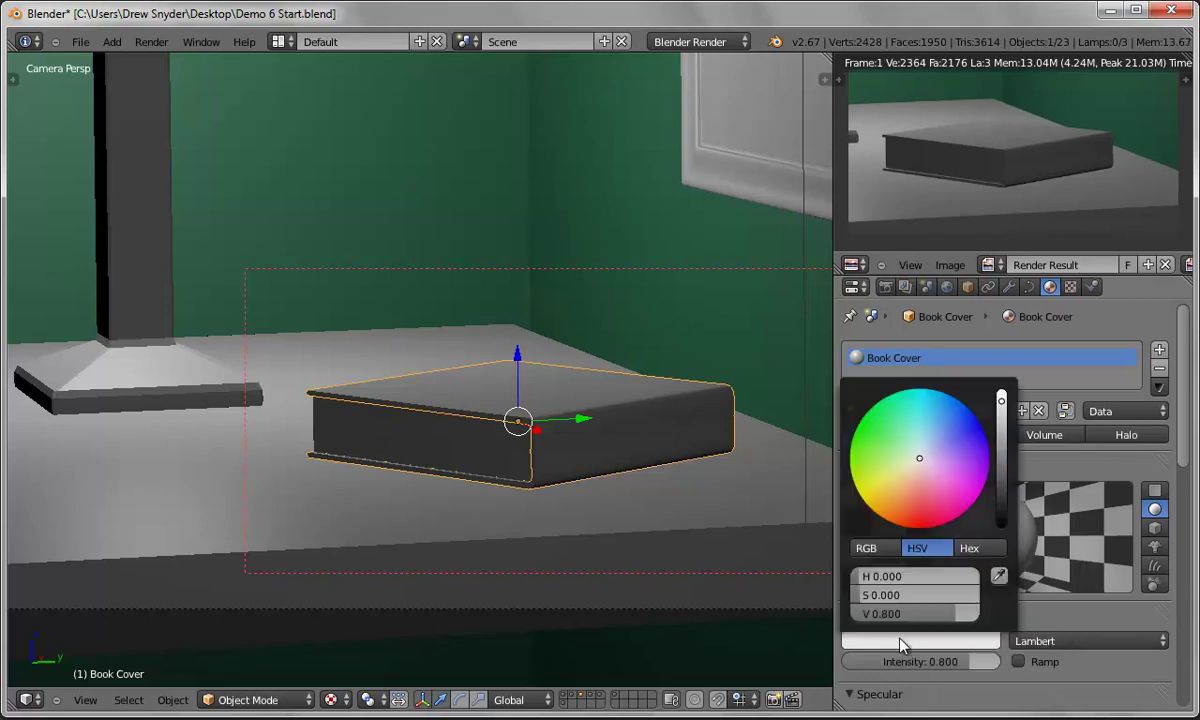
pyautogui.click(968, 431)
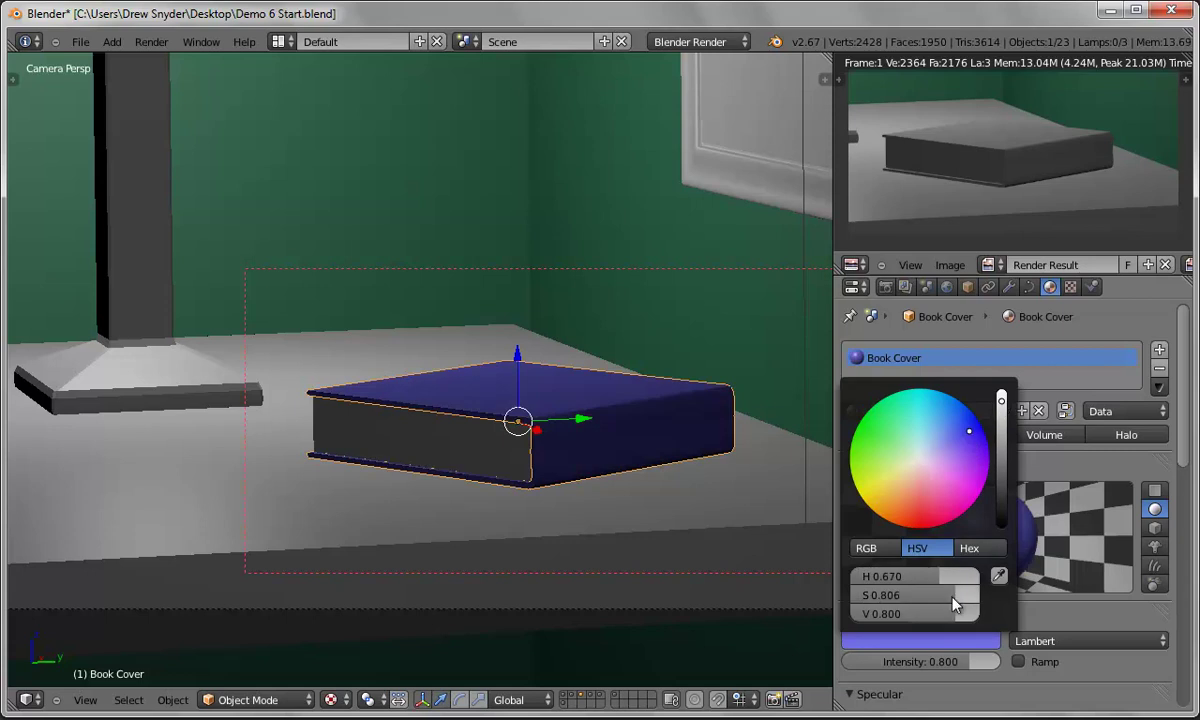
pyautogui.moveTo(953, 600); pyautogui.dragTo(916, 627)
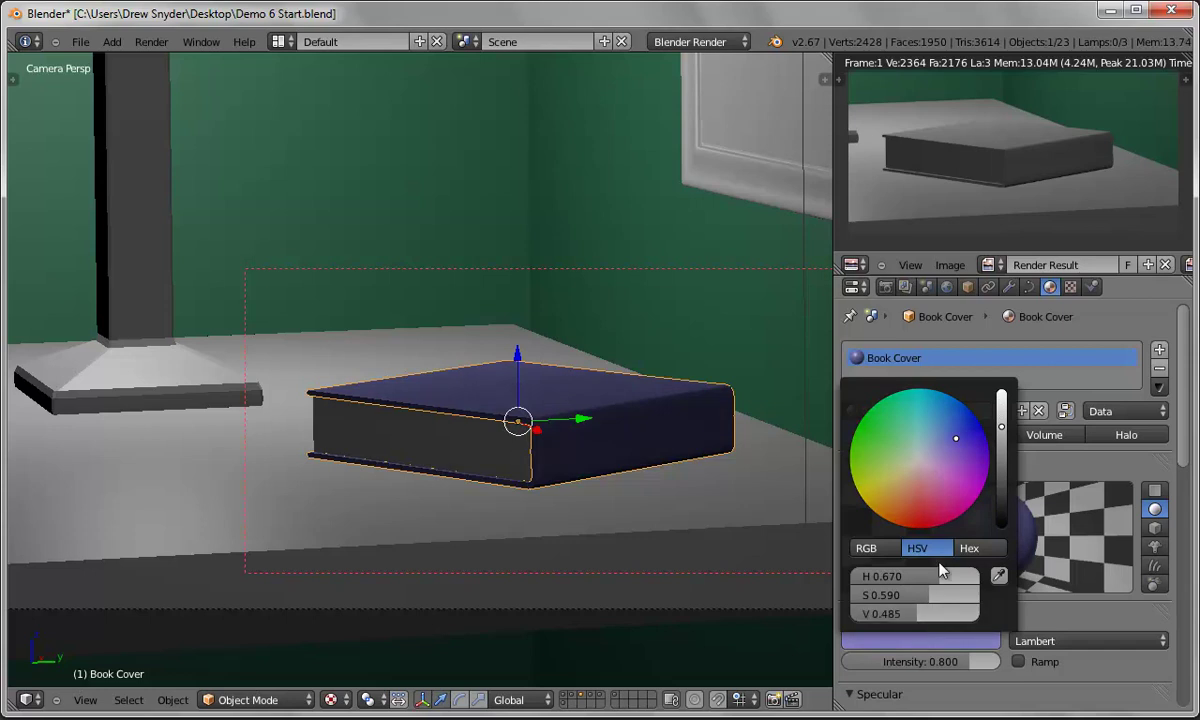
pyautogui.moveTo(930, 573); pyautogui.dragTo(941, 584)
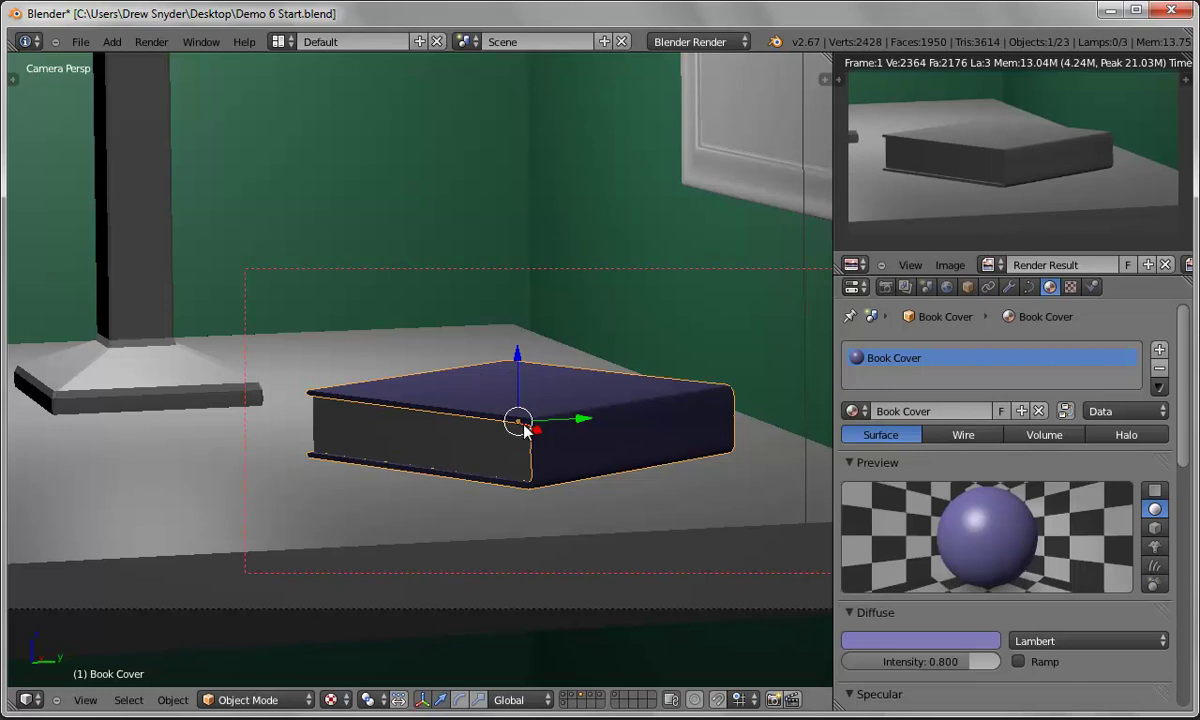
# Use Oren-Nayar diffuse shading with intensity 1.000 and roughness 1.178.
pyautogui.click(1061, 641)
pyautogui.click(1058, 604)
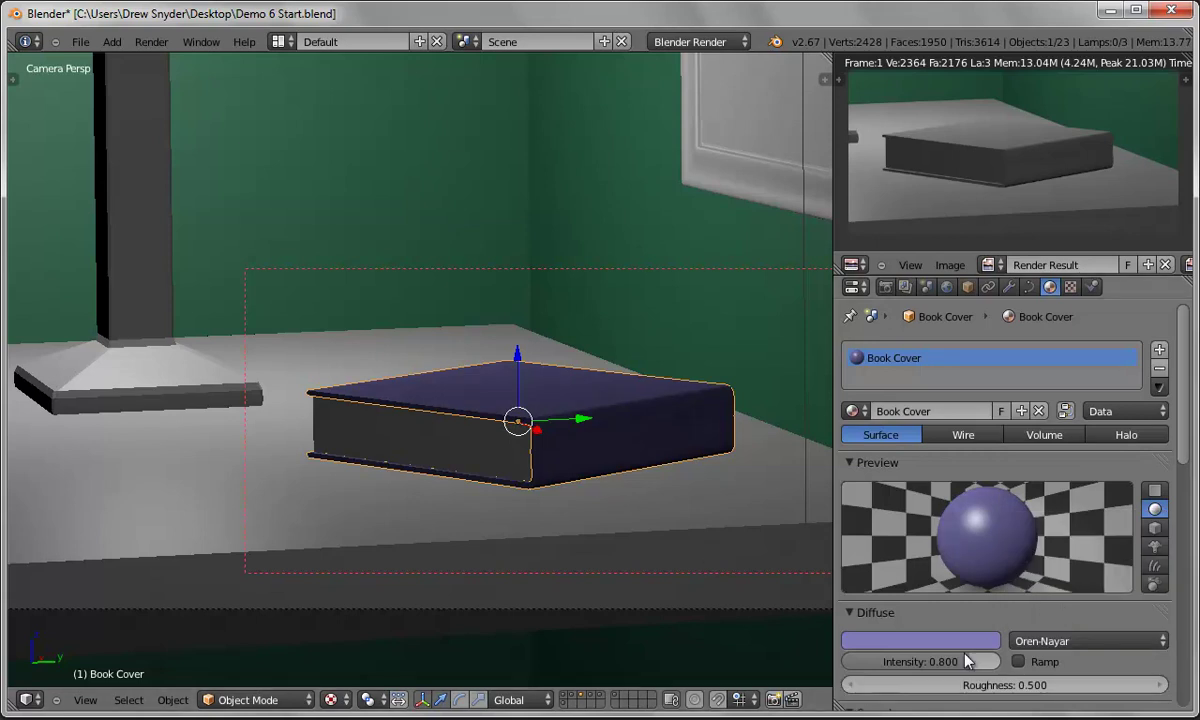
pyautogui.moveTo(970, 662); pyautogui.dragTo(1016, 667)
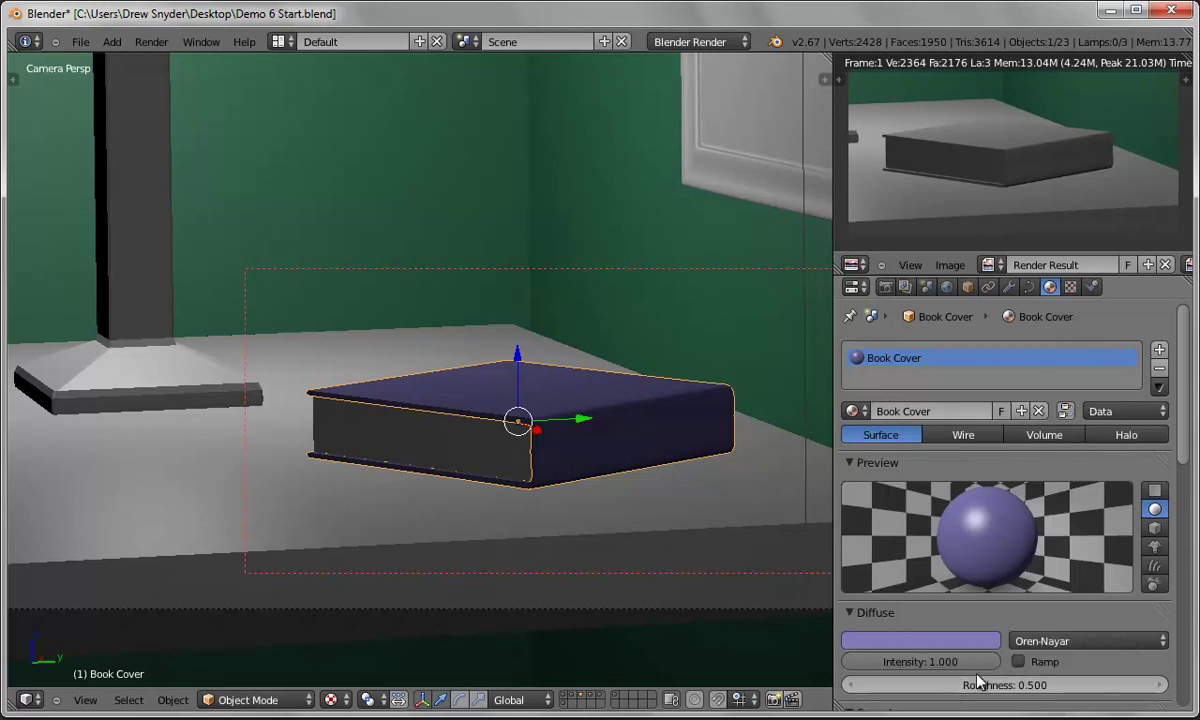
pyautogui.moveTo(991, 691); pyautogui.dragTo(1096, 689)
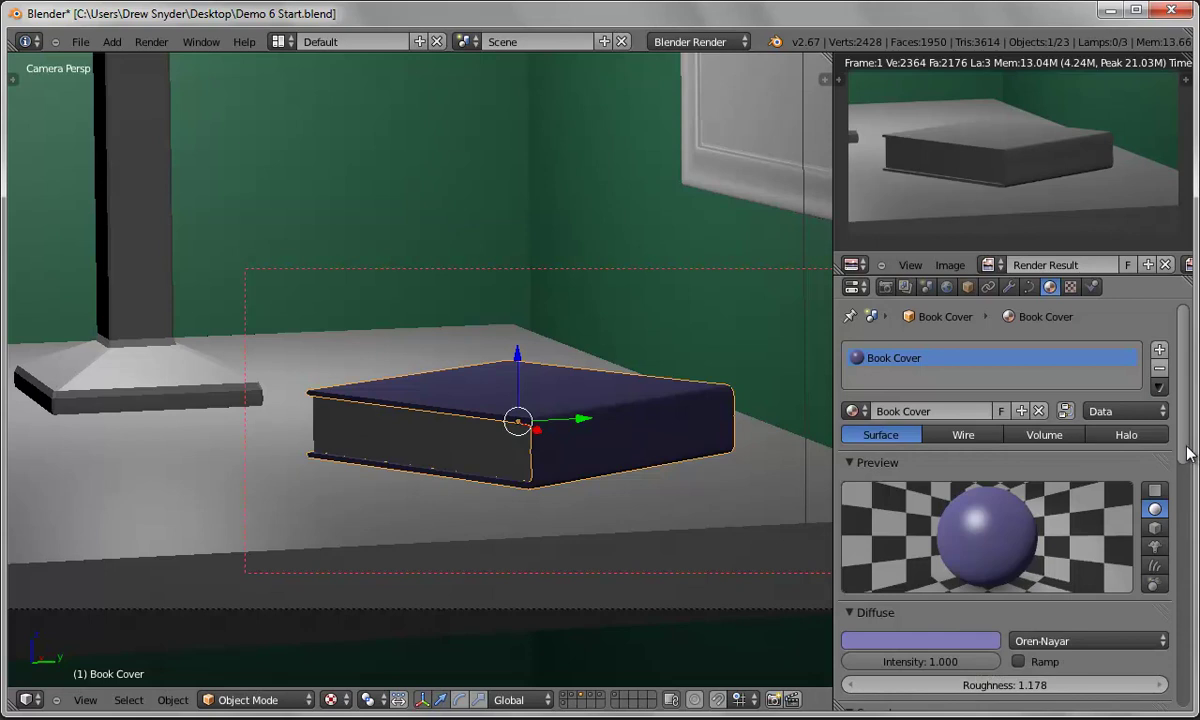
# Switch the cover's specular to Blinn with intensity 0.152 and hardness 13.
pyautogui.scroll(-3, 1188, 470)
pyautogui.scroll(-4, 1188, 470)
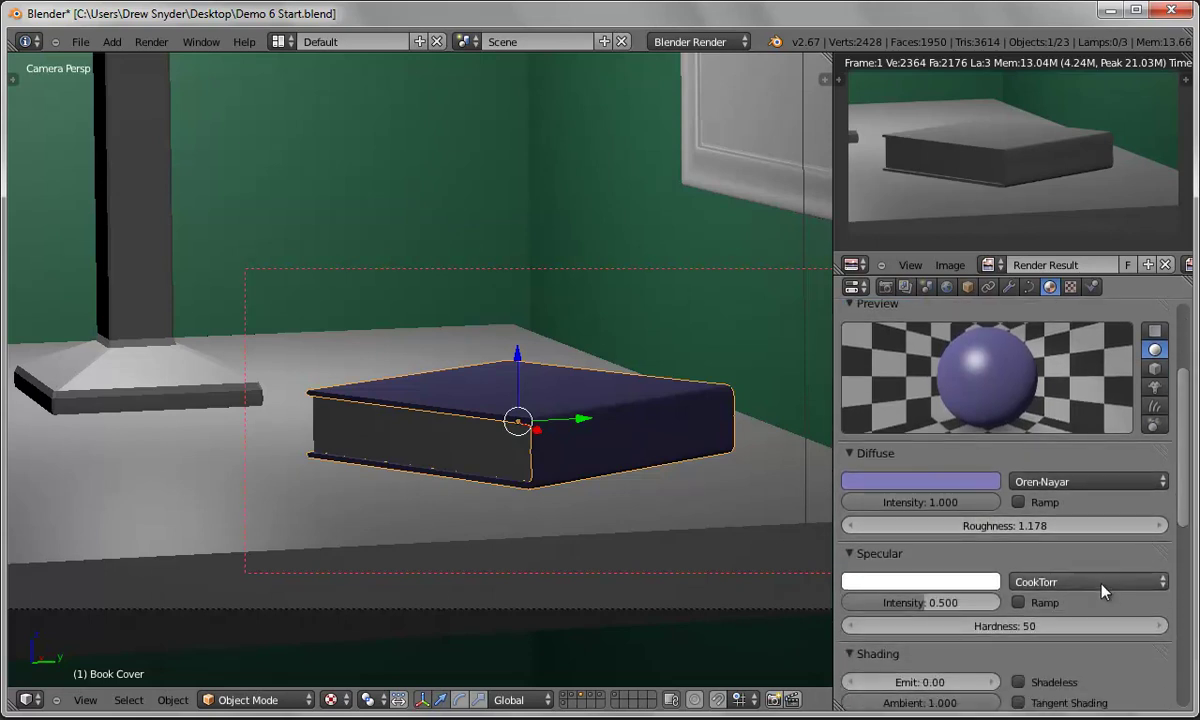
pyautogui.click(1062, 581)
pyautogui.click(1045, 522)
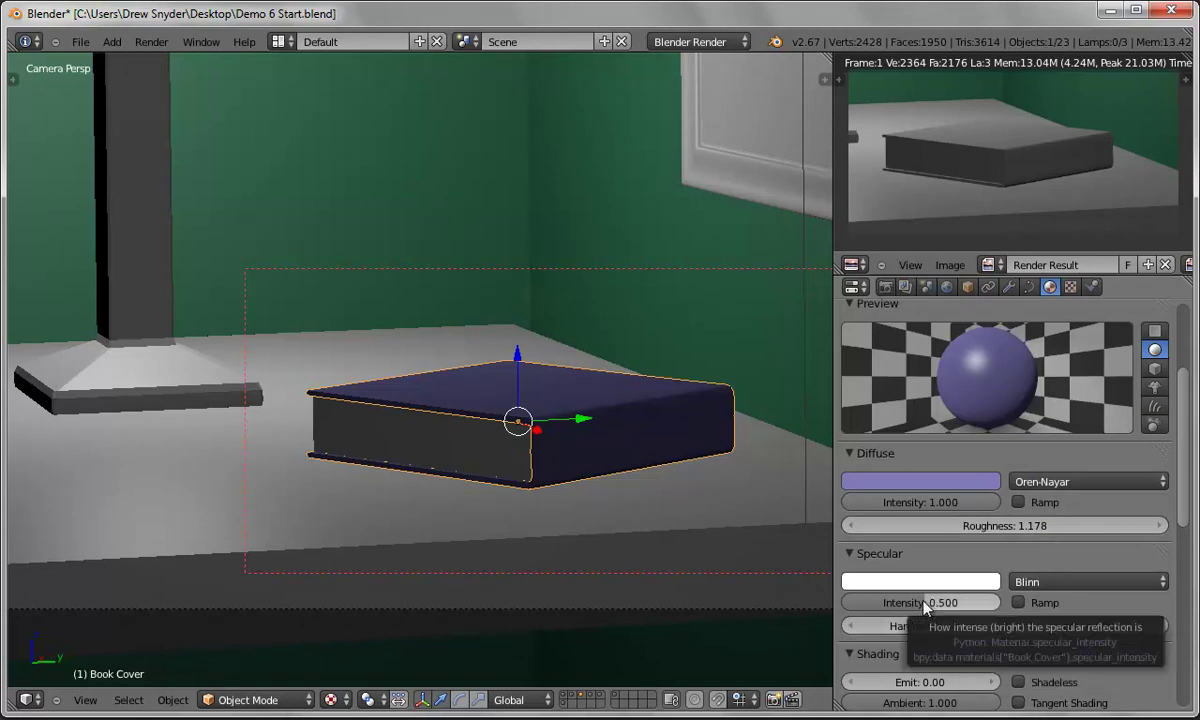
pyautogui.moveTo(925, 607); pyautogui.dragTo(871, 610)
pyautogui.moveTo(978, 635); pyautogui.dragTo(855, 636)
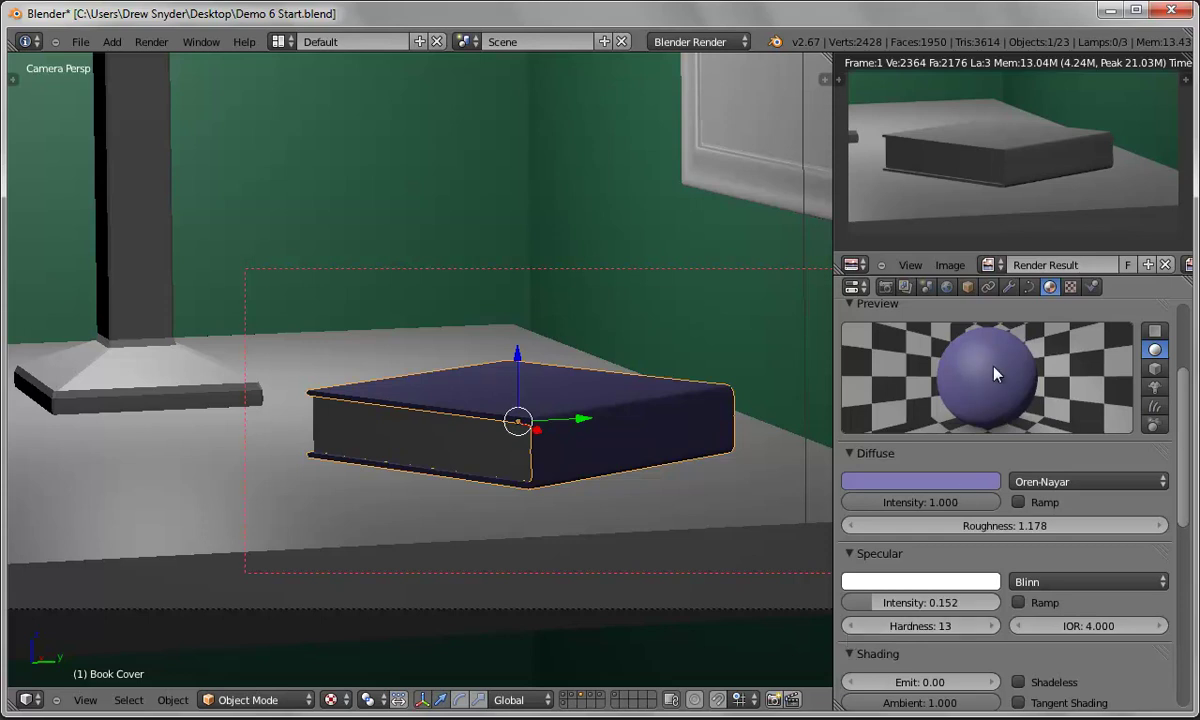
# Render the scene to check the navy book cover.
pyautogui.click(153, 42)
pyautogui.click(160, 64)
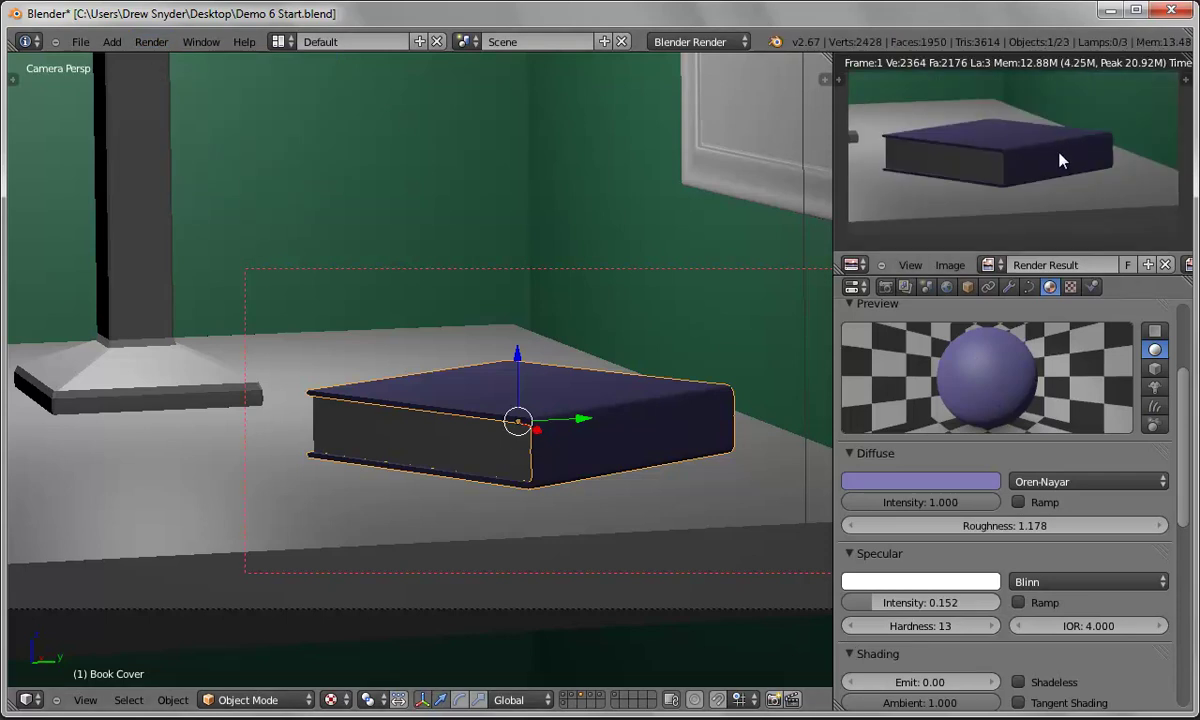
pyautogui.scroll(1, 1065, 125)
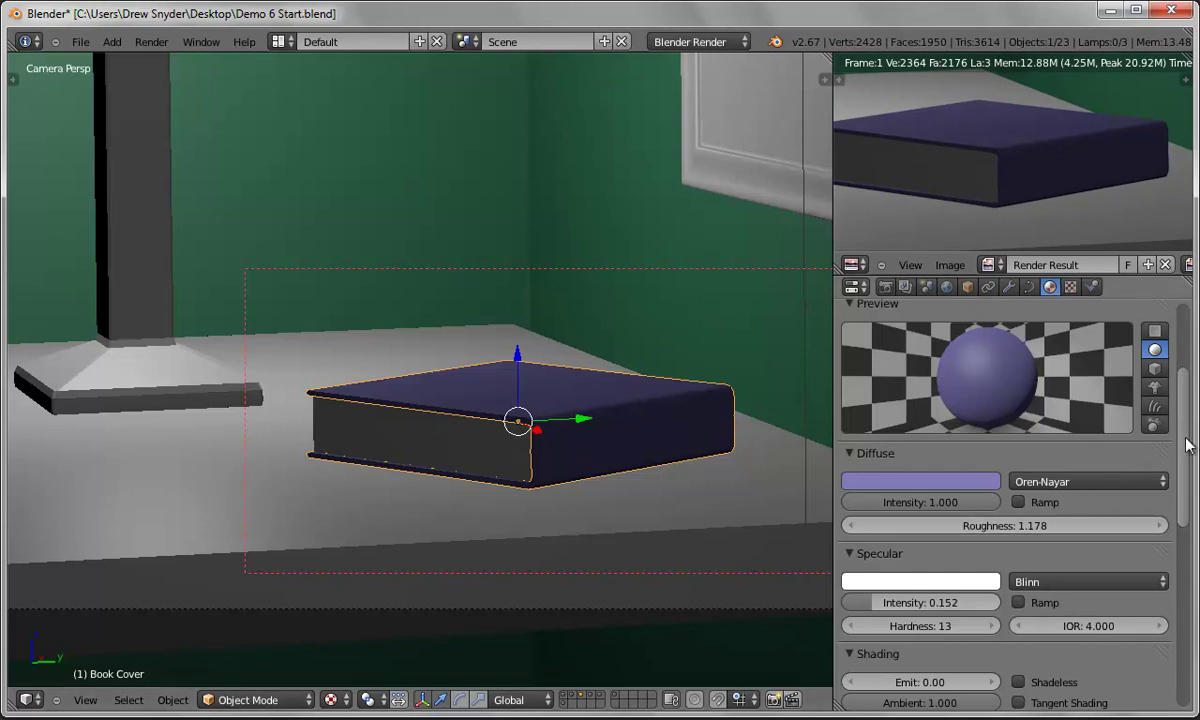
pyautogui.scroll(3, 1183, 403)
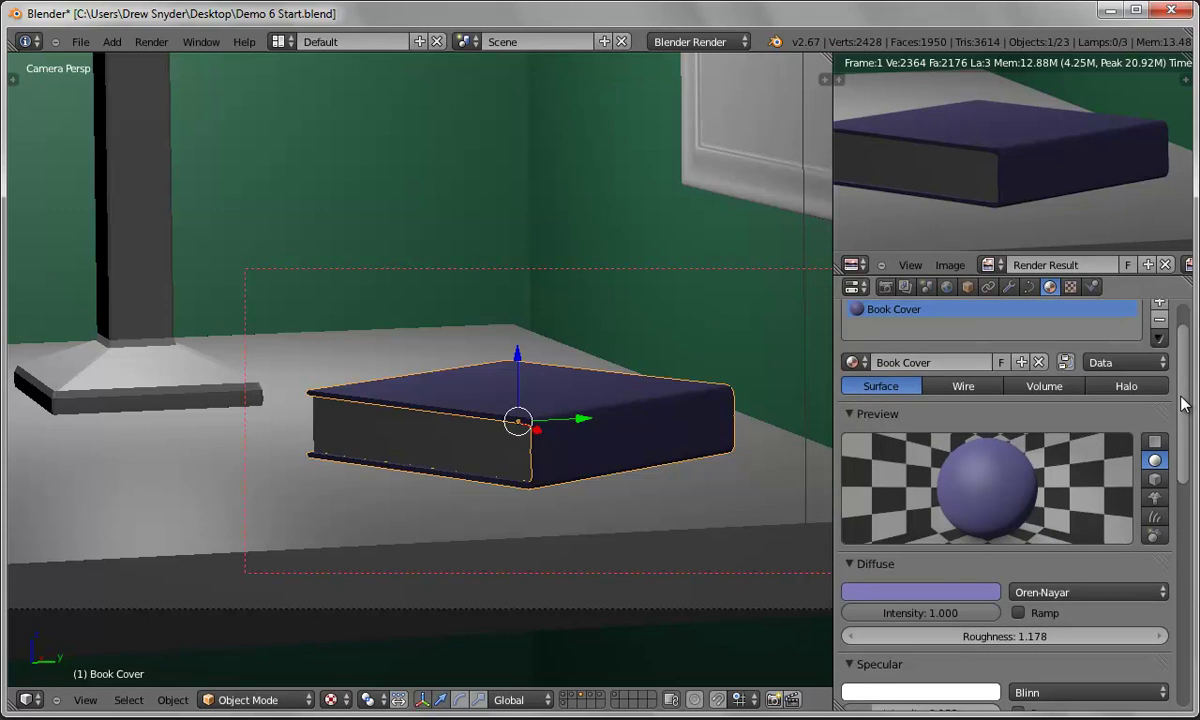
pyautogui.scroll(1, 1183, 403)
# Select the book pages and create a new material named 'Book Pages'.
pyautogui.rightClick(455, 437)
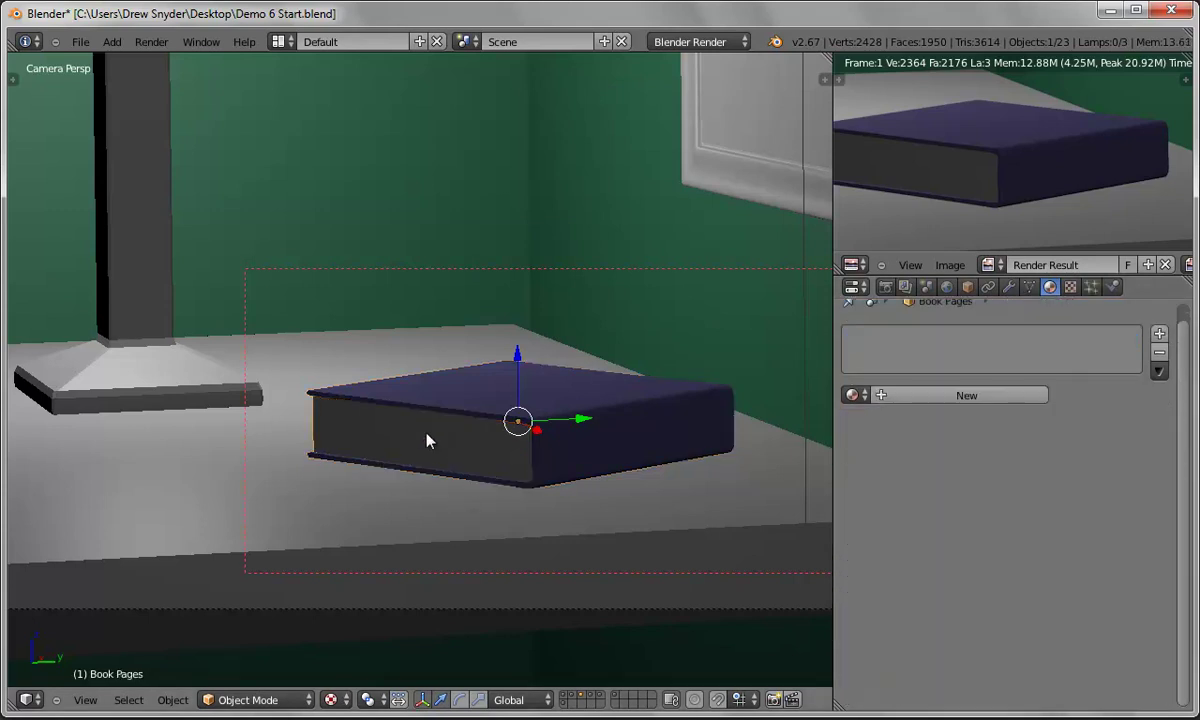
pyautogui.click(940, 397)
pyautogui.click(935, 395)
pyautogui.write('Book Pages')
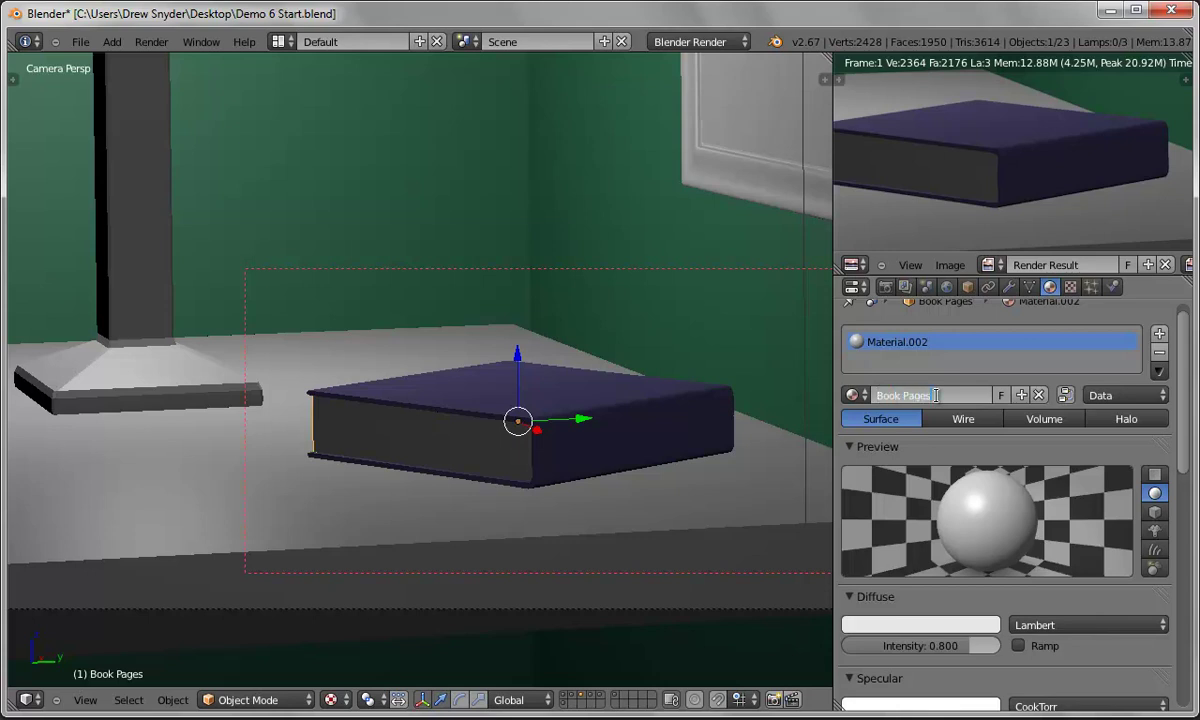
pyautogui.press('Return')
# Give the pages a warm off-white diffuse colour, intensity 1.000, Oren-Nayar shading.
pyautogui.click(884, 624)
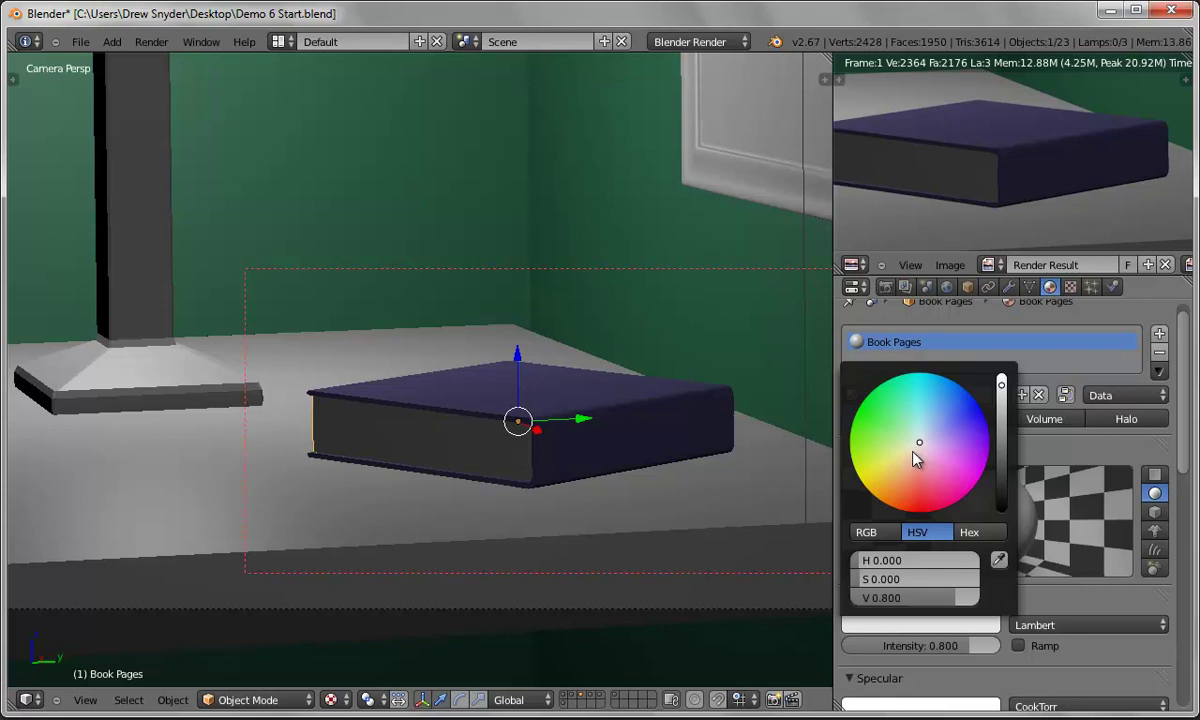
pyautogui.click(911, 452)
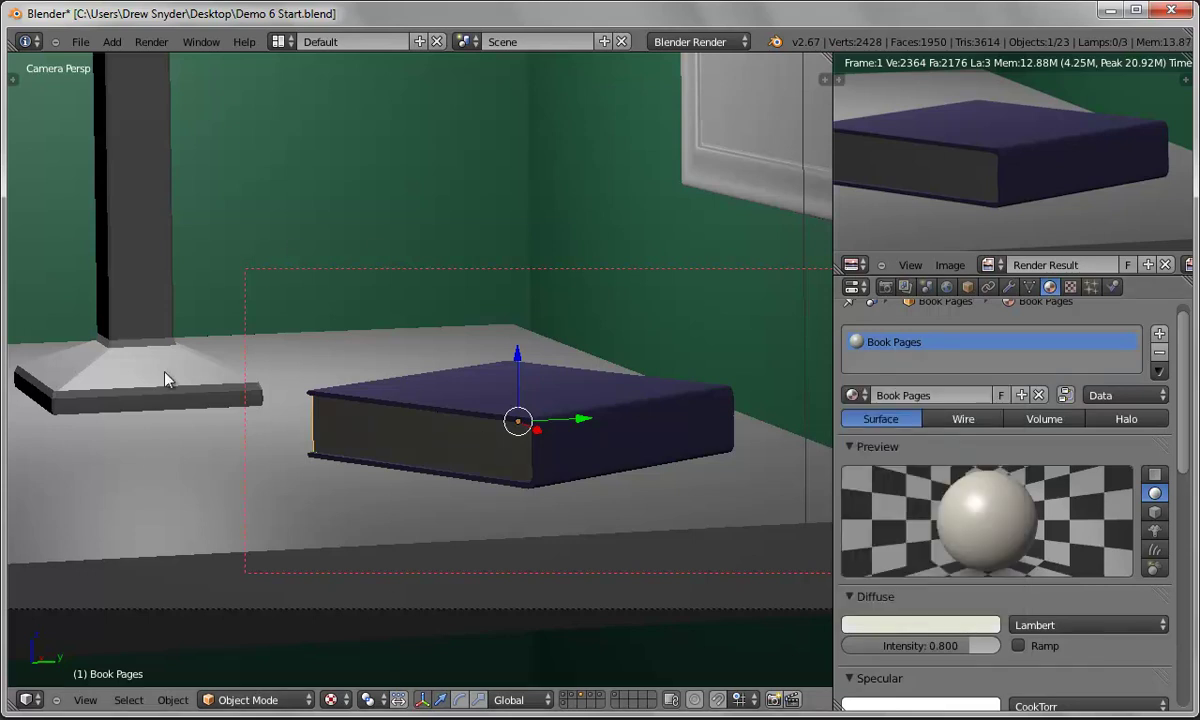
pyautogui.moveTo(978, 649); pyautogui.dragTo(1005, 651)
pyautogui.click(1034, 627)
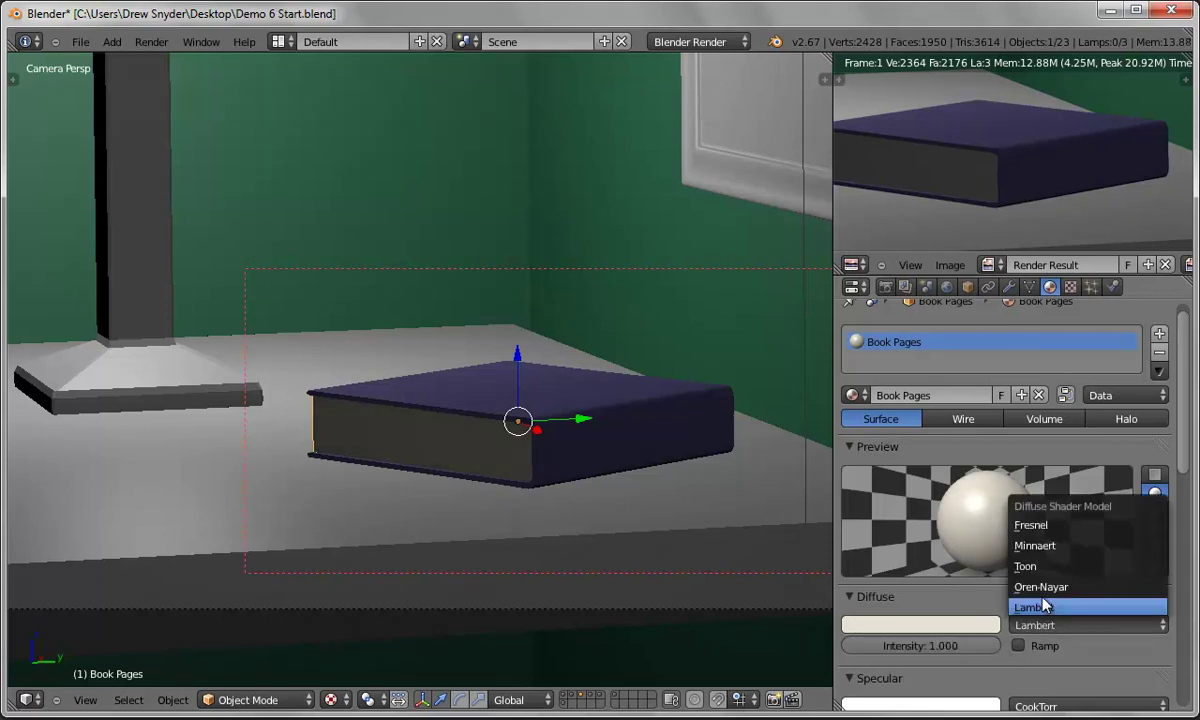
pyautogui.click(1043, 589)
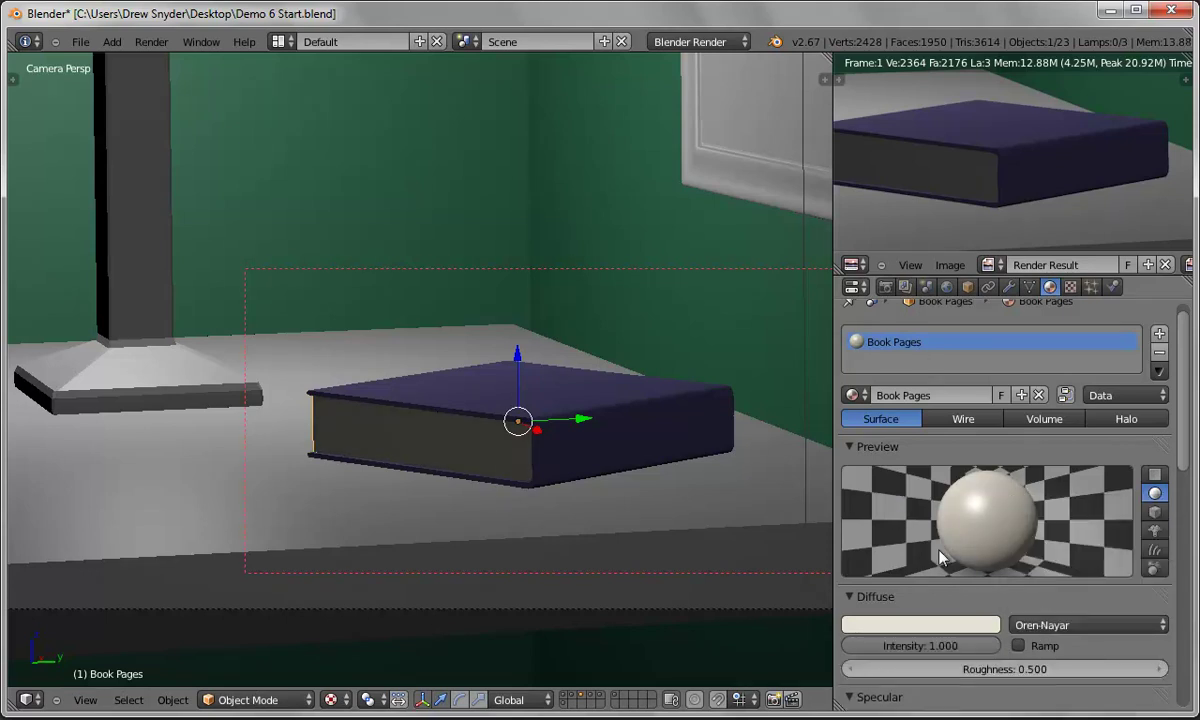
pyautogui.moveTo(1185, 425); pyautogui.dragTo(1179, 496)
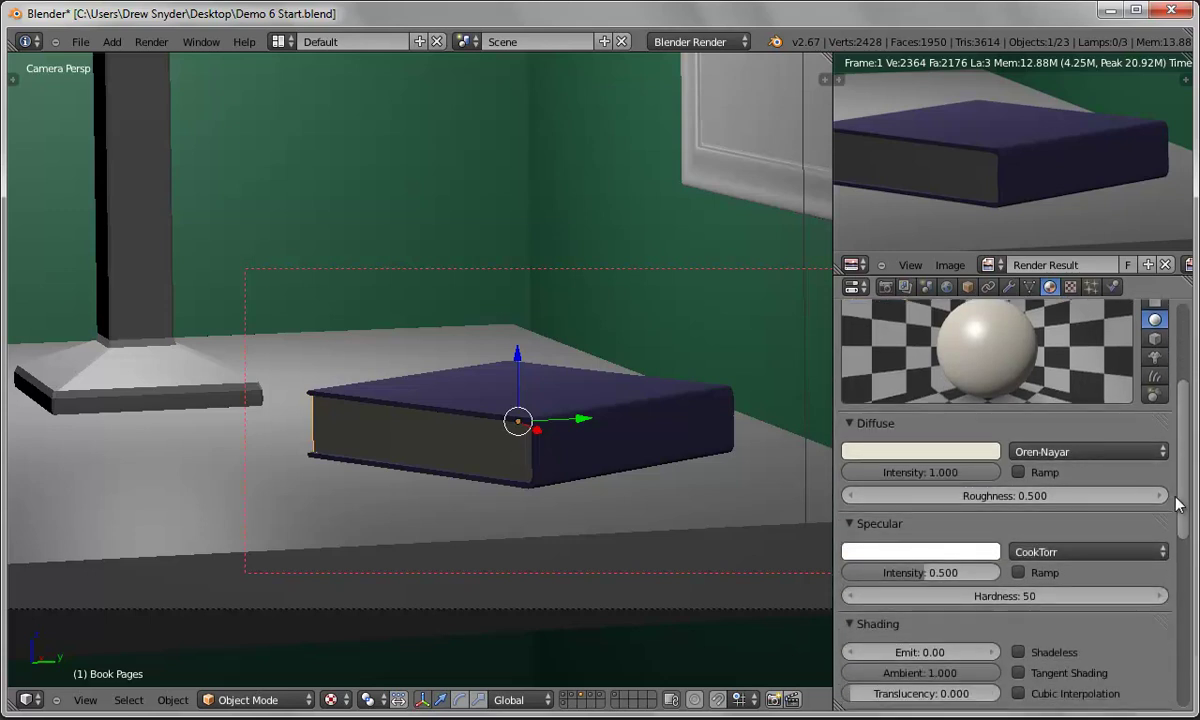
# Set the pages' specular to Blinn with intensity 0.127 and hardness 20.
pyautogui.click(1030, 552)
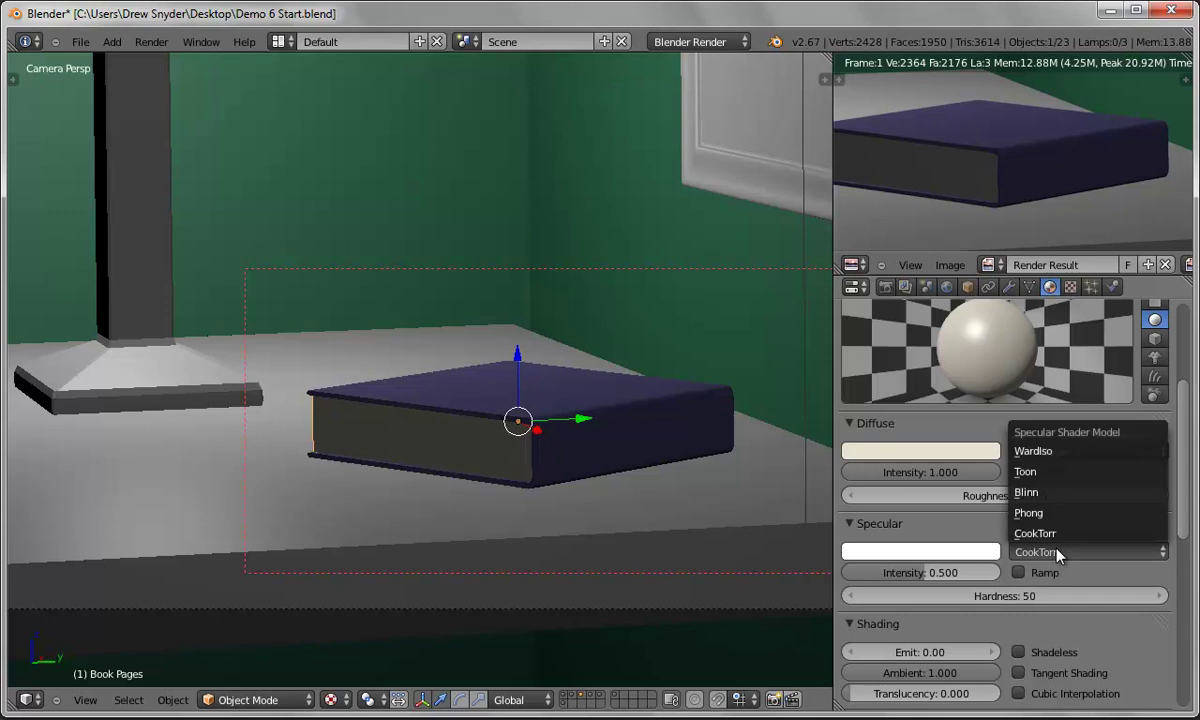
pyautogui.click(1060, 492)
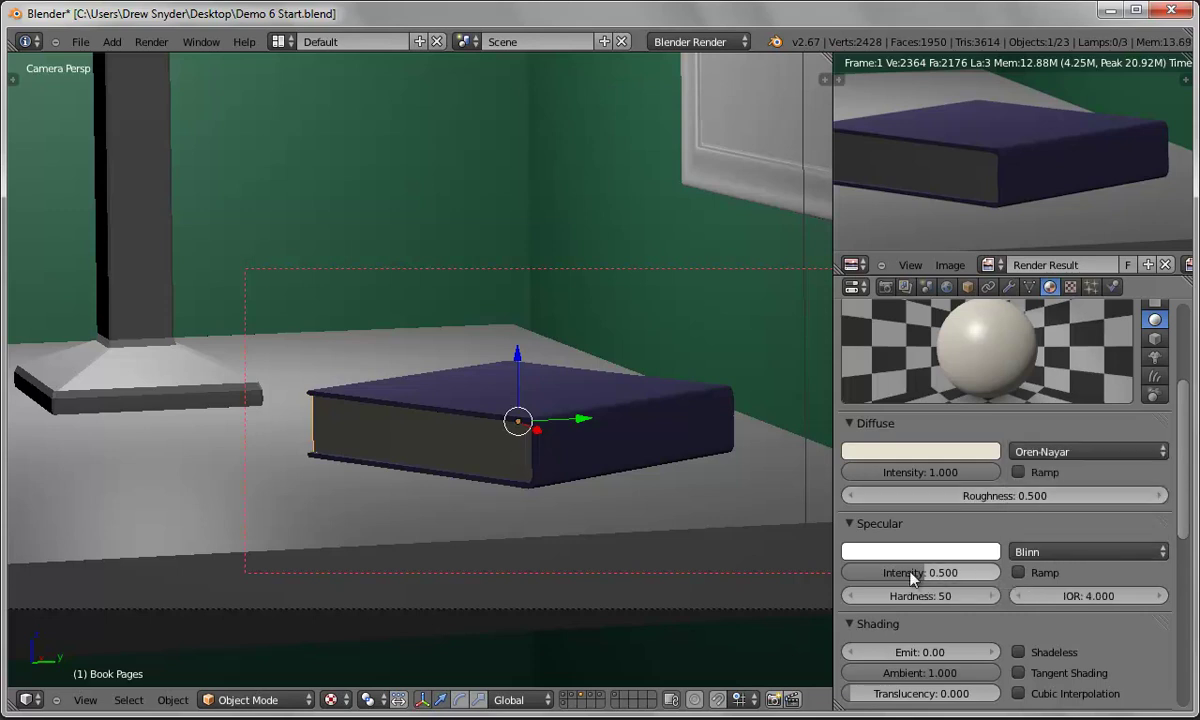
pyautogui.moveTo(908, 576); pyautogui.dragTo(851, 576)
pyautogui.moveTo(984, 600); pyautogui.dragTo(873, 600)
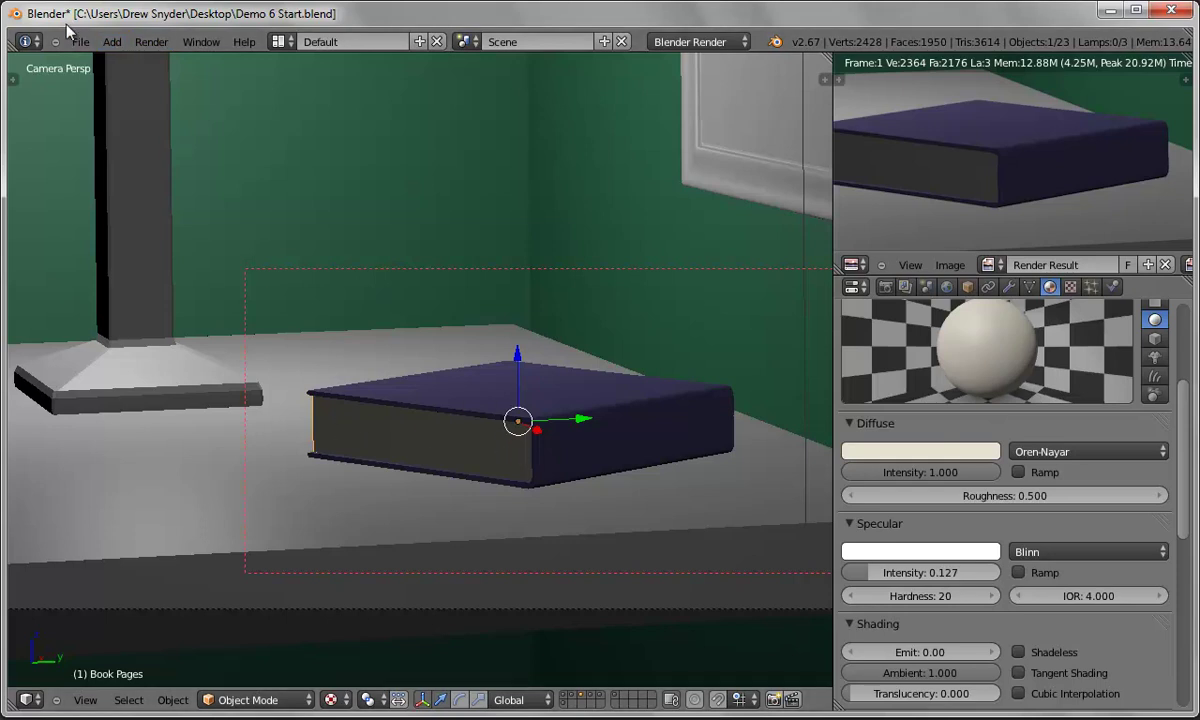
# Render a still image and zoom to view the navy cover over cream pages.
pyautogui.click(113, 42)
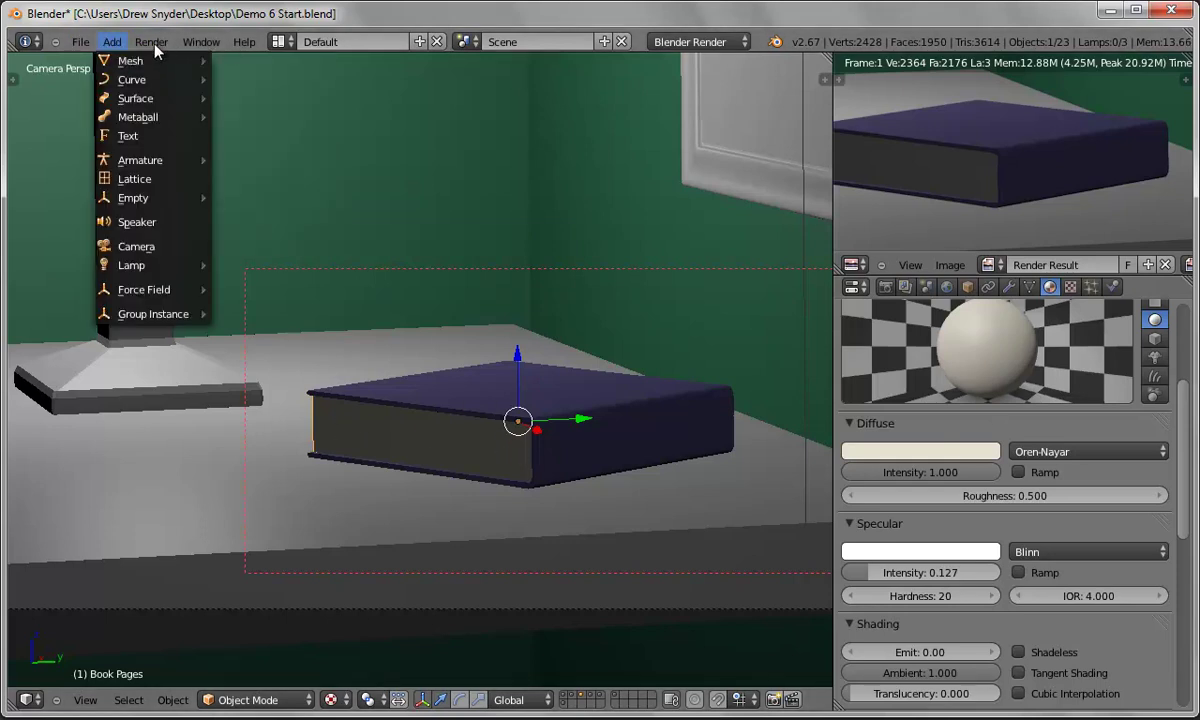
pyautogui.click(152, 42)
pyautogui.click(158, 64)
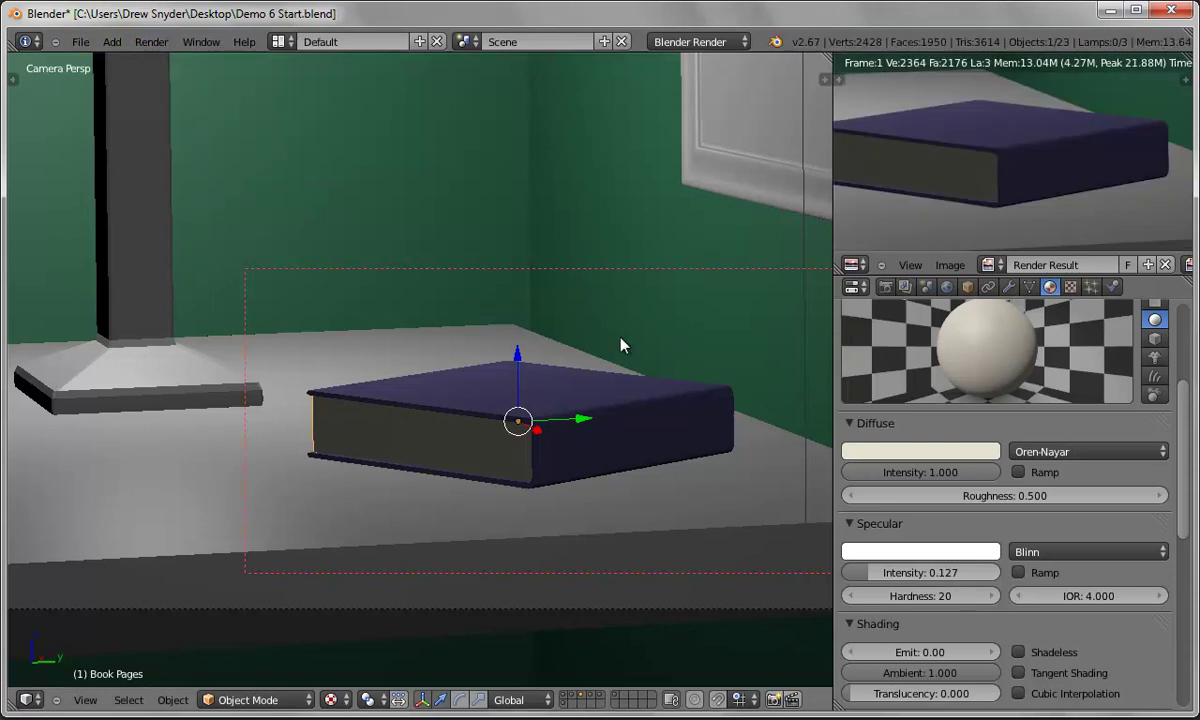
pyautogui.scroll(-2, 994, 193)
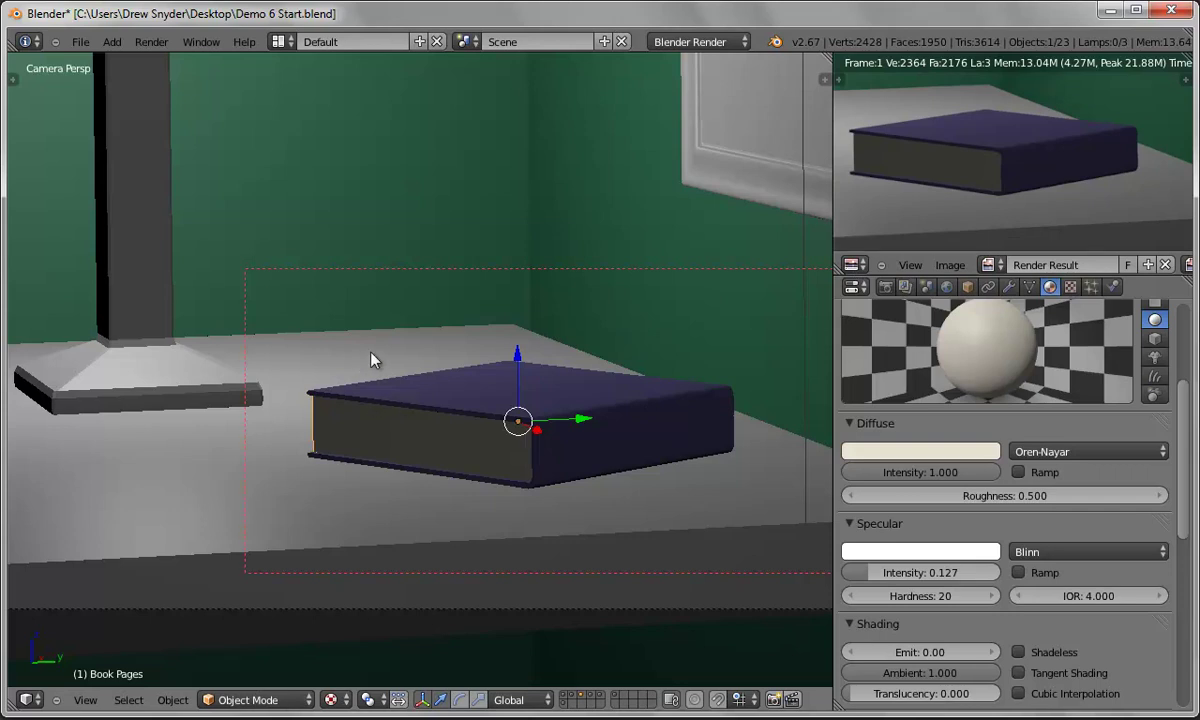
pyautogui.scroll(-3, 372, 342)
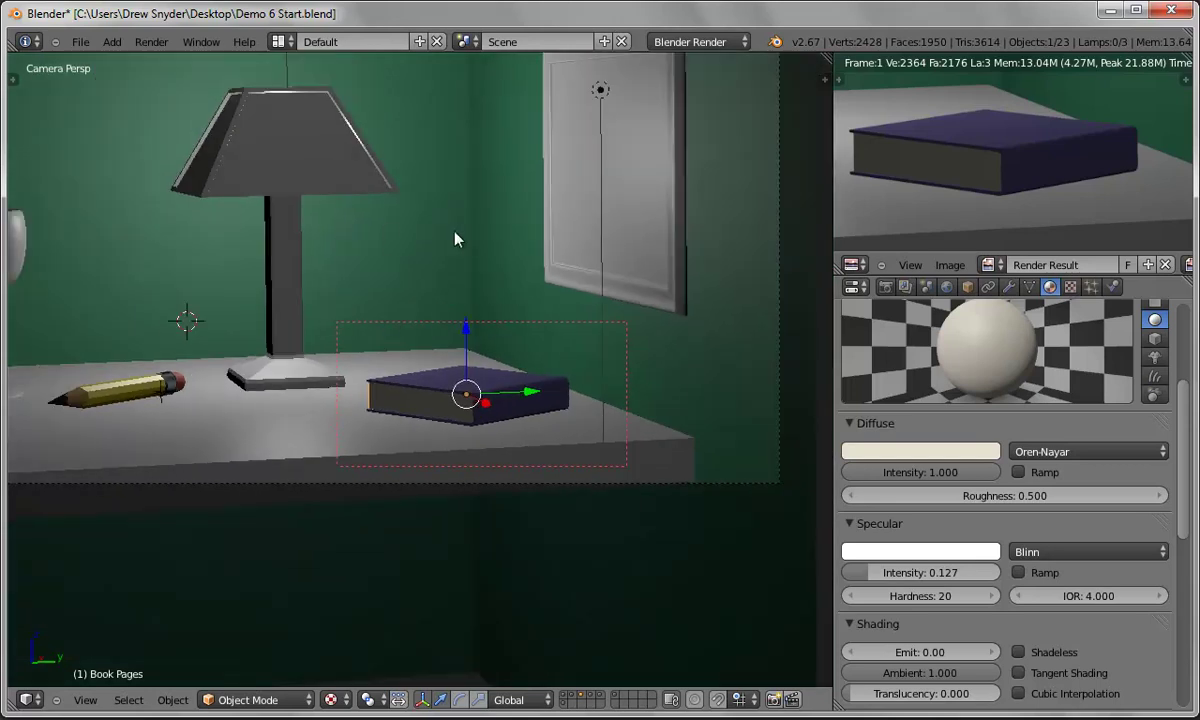
pyautogui.scroll(-4, 455, 238)
pyautogui.scroll(1, 551, 392)
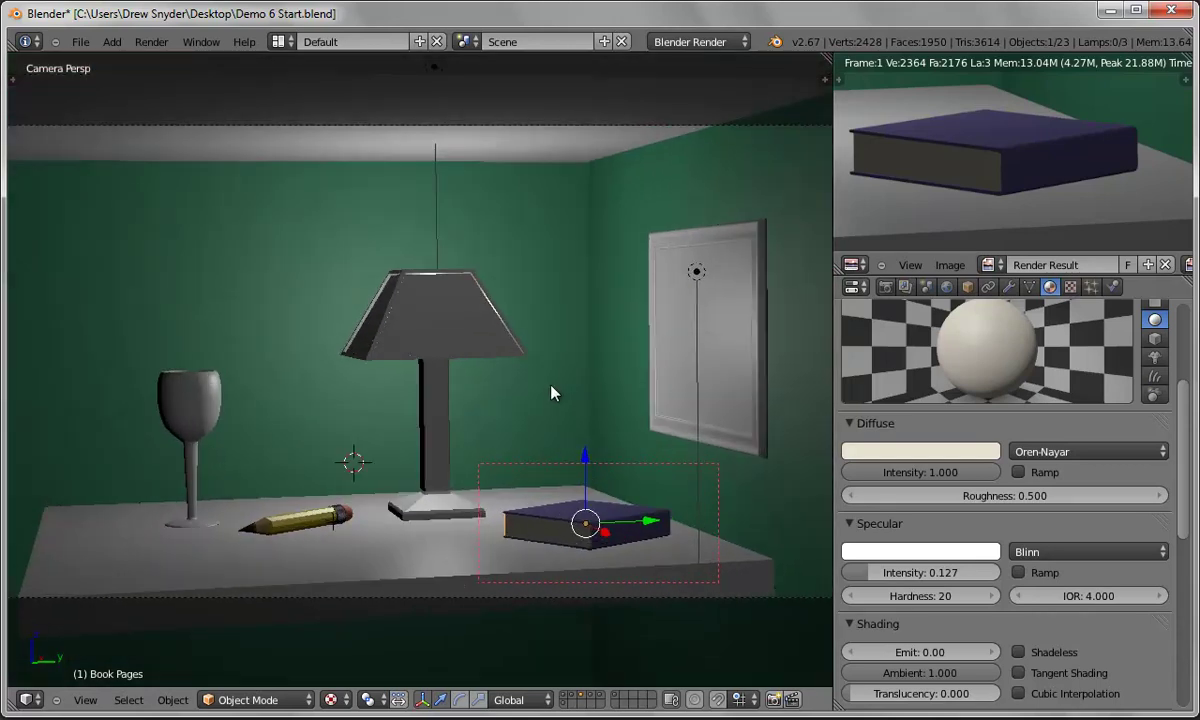
# Turn off Crop and Border in the render Dimensions settings.
pyautogui.click(885, 288)
pyautogui.click(934, 609)
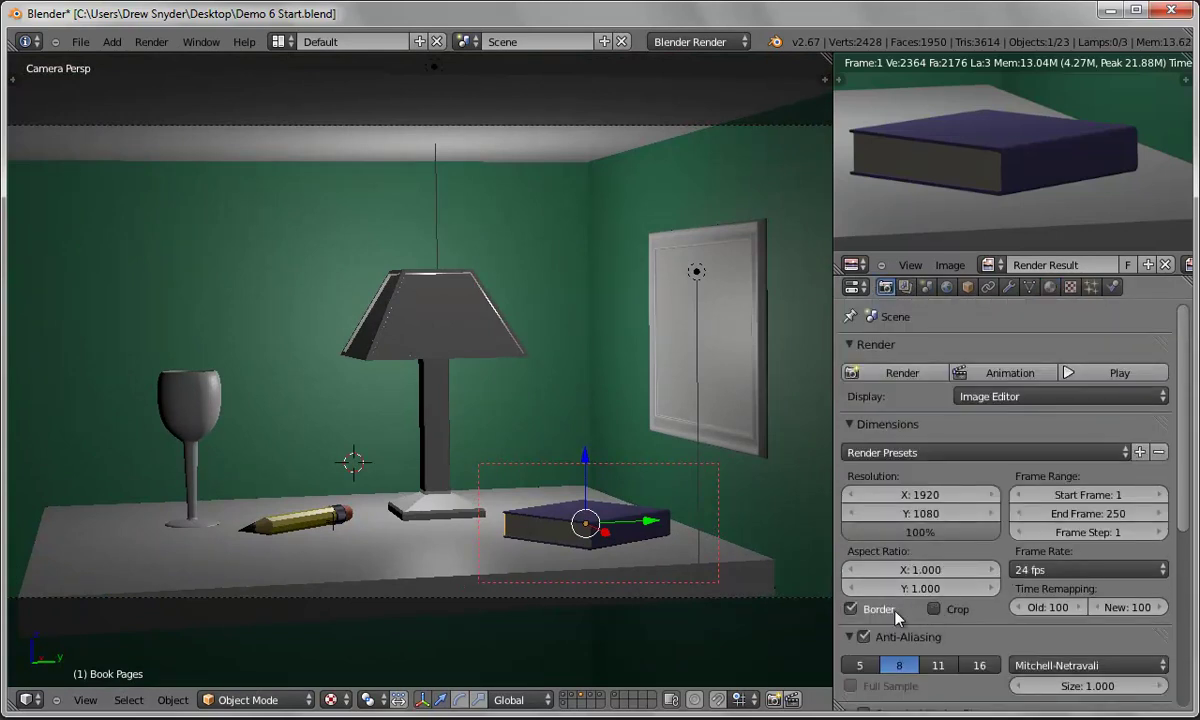
pyautogui.click(851, 609)
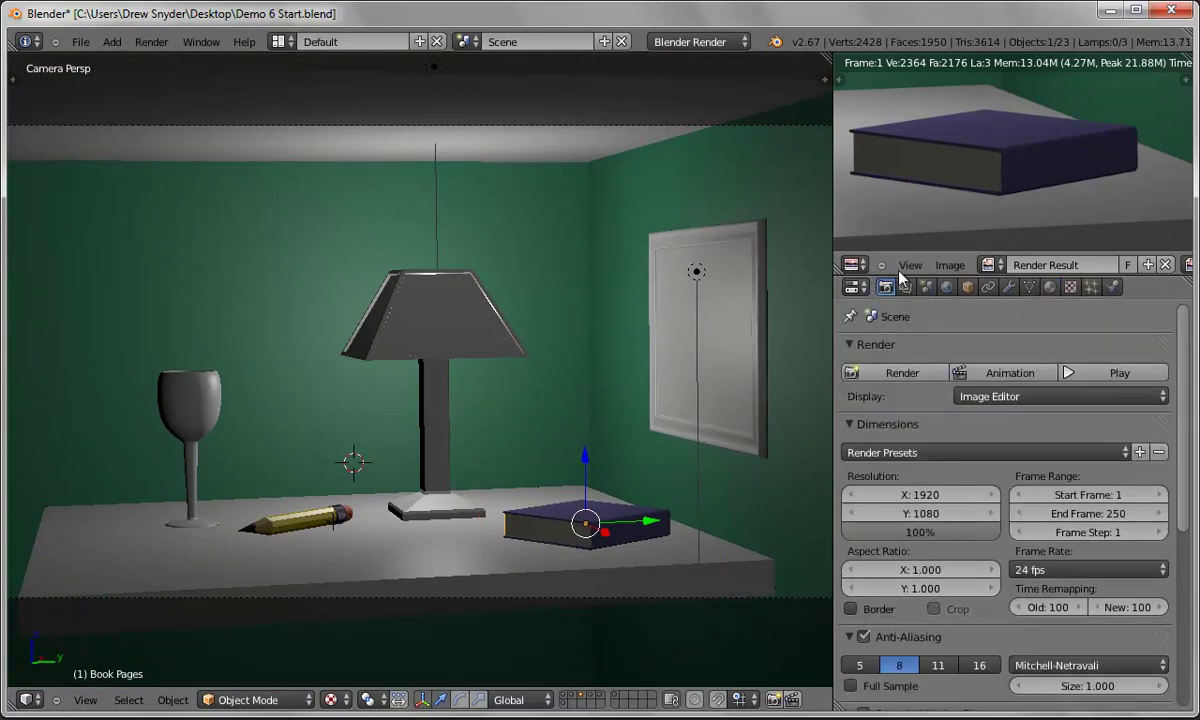
pyautogui.click(856, 264)
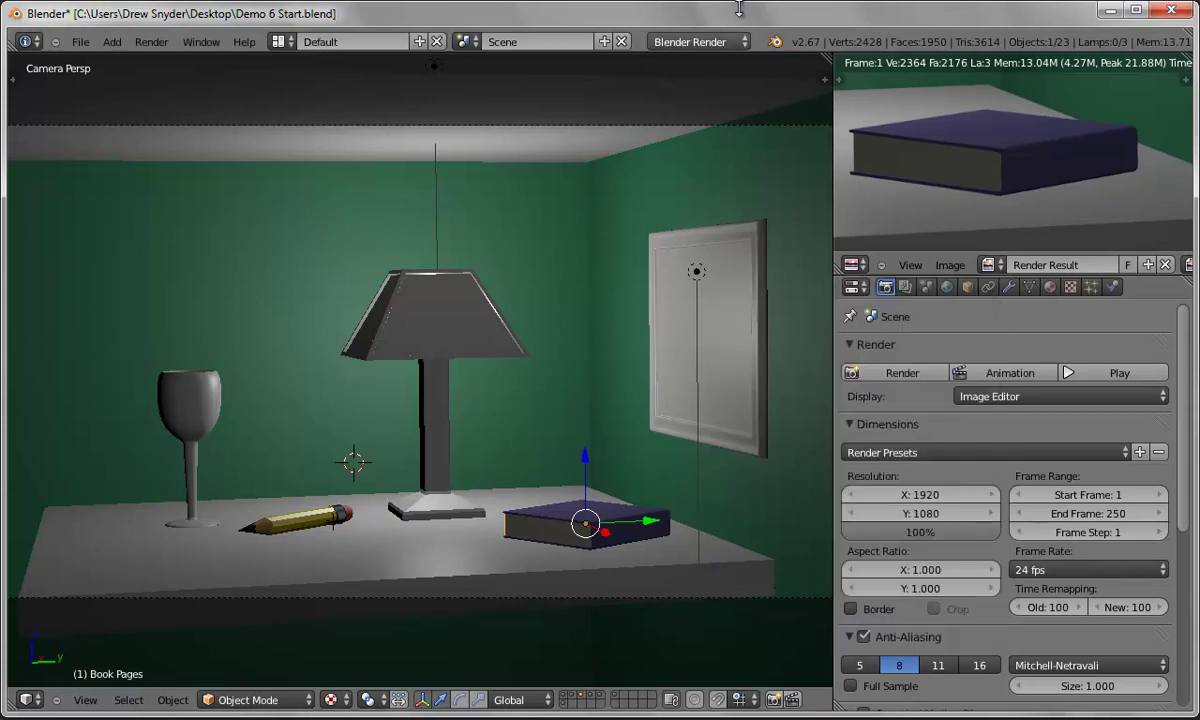
# Render the full desk scene and pan around the pencil, book and lamp base.
pyautogui.click(152, 42)
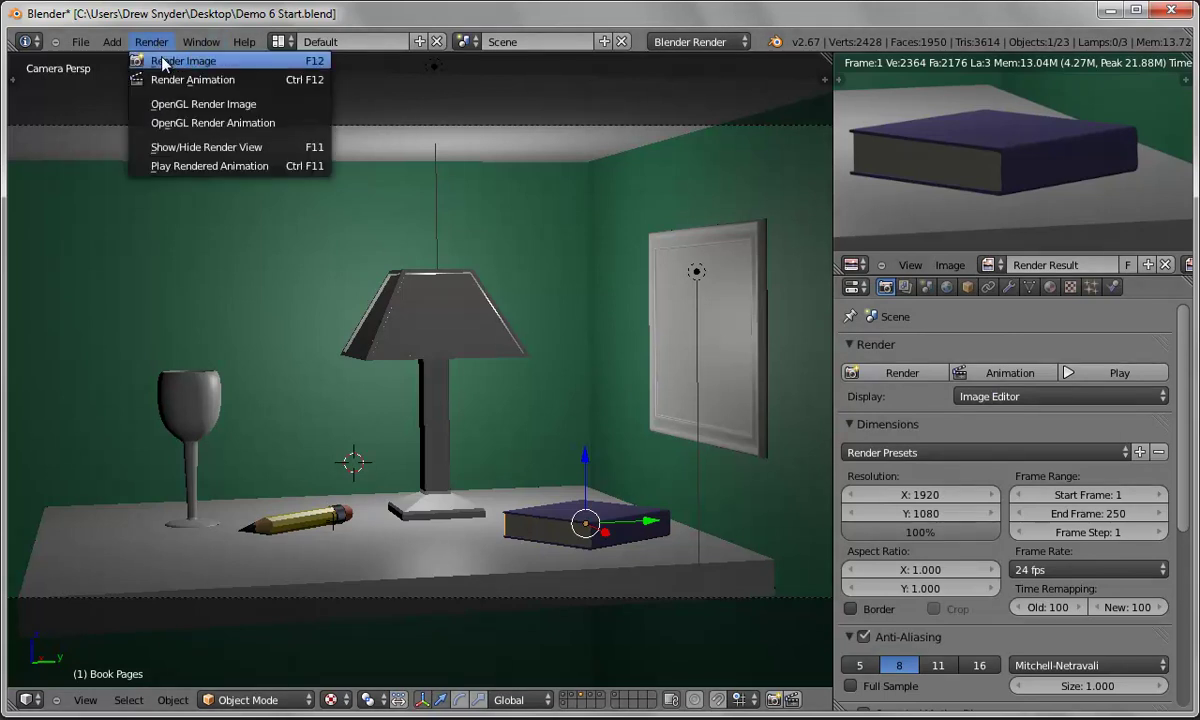
pyautogui.click(165, 62)
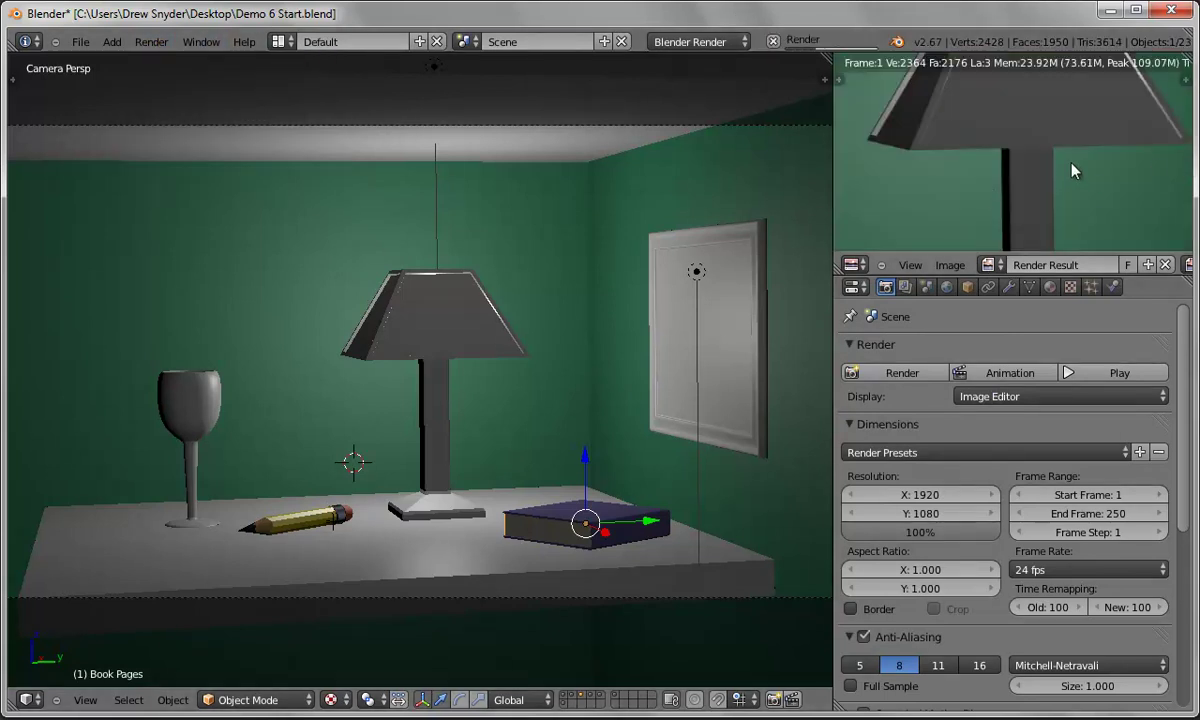
pyautogui.scroll(-3, 1061, 166)
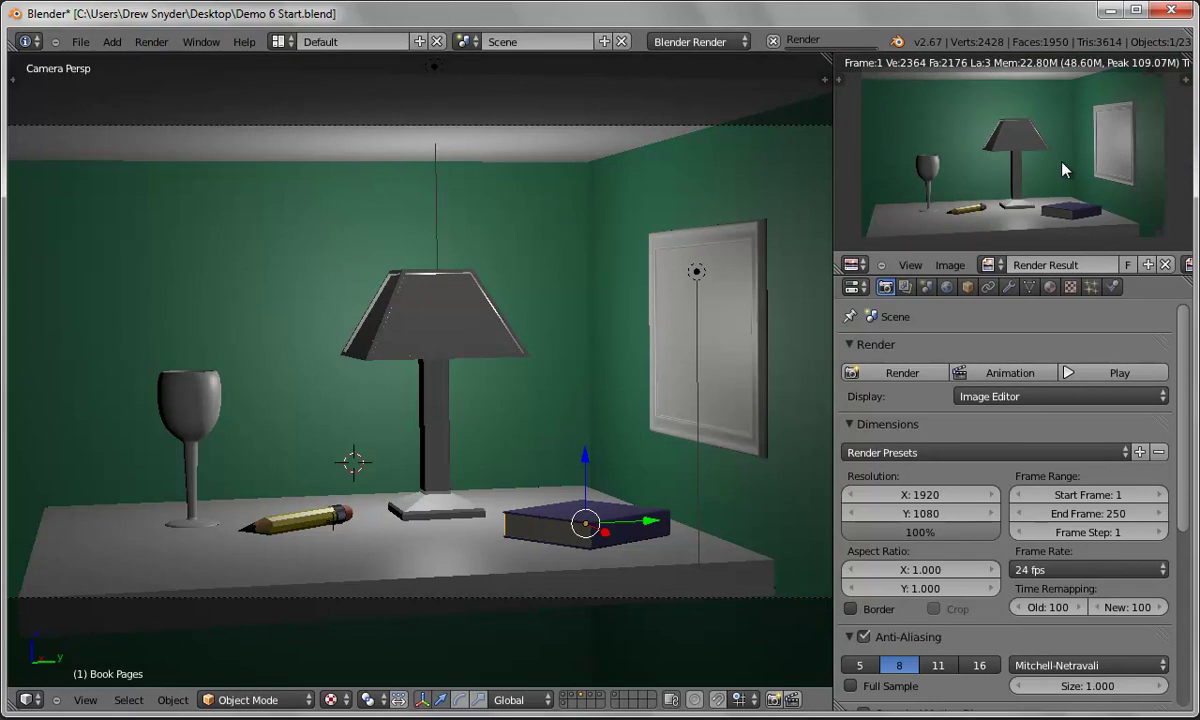
pyautogui.scroll(3, 1029, 213)
pyautogui.moveTo(1029, 213); pyautogui.dragTo(1015, 129, button='middle')
pyautogui.scroll(2, 1033, 166)
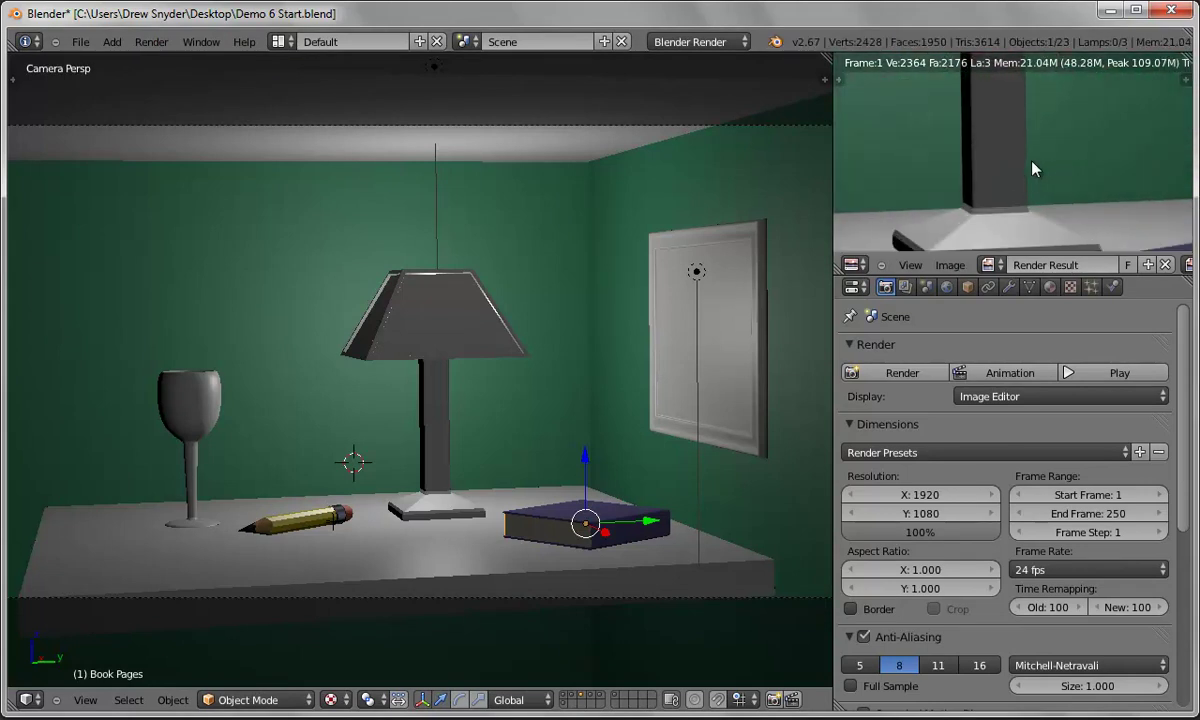
pyautogui.moveTo(1034, 174)
pyautogui.mouseDown(button='middle')
pyautogui.moveTo(1020, 99)
pyautogui.moveTo(1037, 172)
pyautogui.moveTo(1000, 160)
pyautogui.mouseUp(button='middle')
pyautogui.scroll(-2, 1037, 173)
pyautogui.scroll(2, 985, 147)
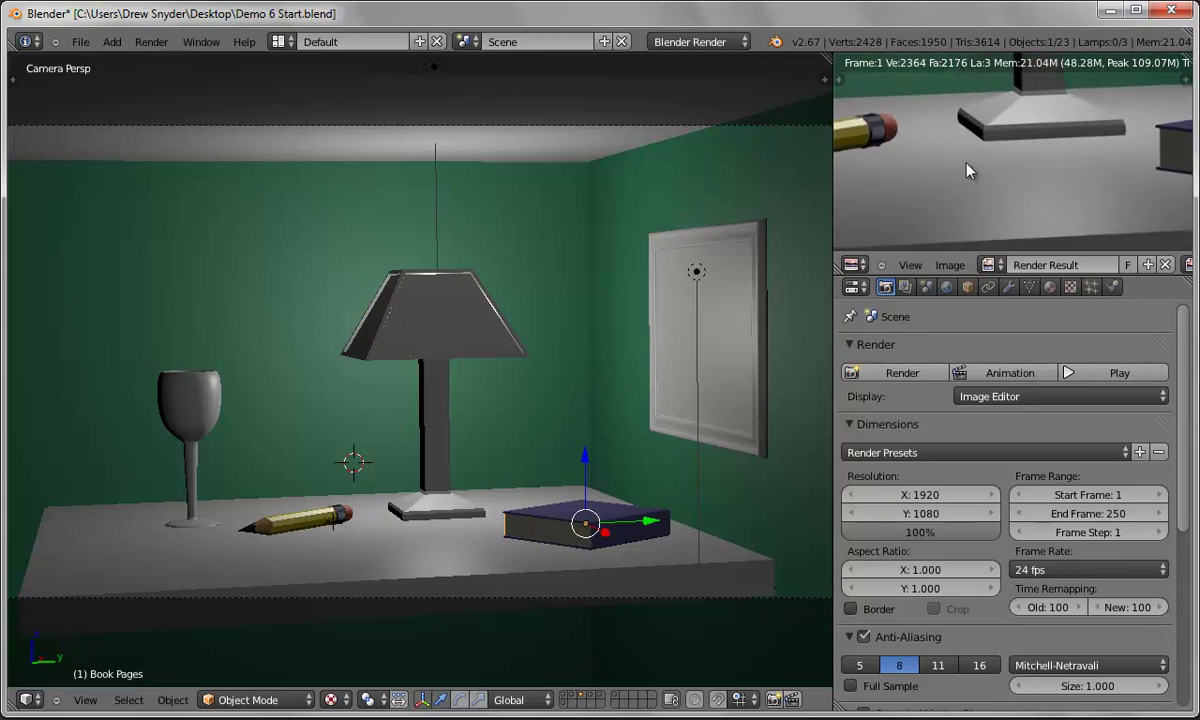
# Select the table and rename its material to 'Wood'.
pyautogui.rightClick(503, 551)
pyautogui.click(1050, 287)
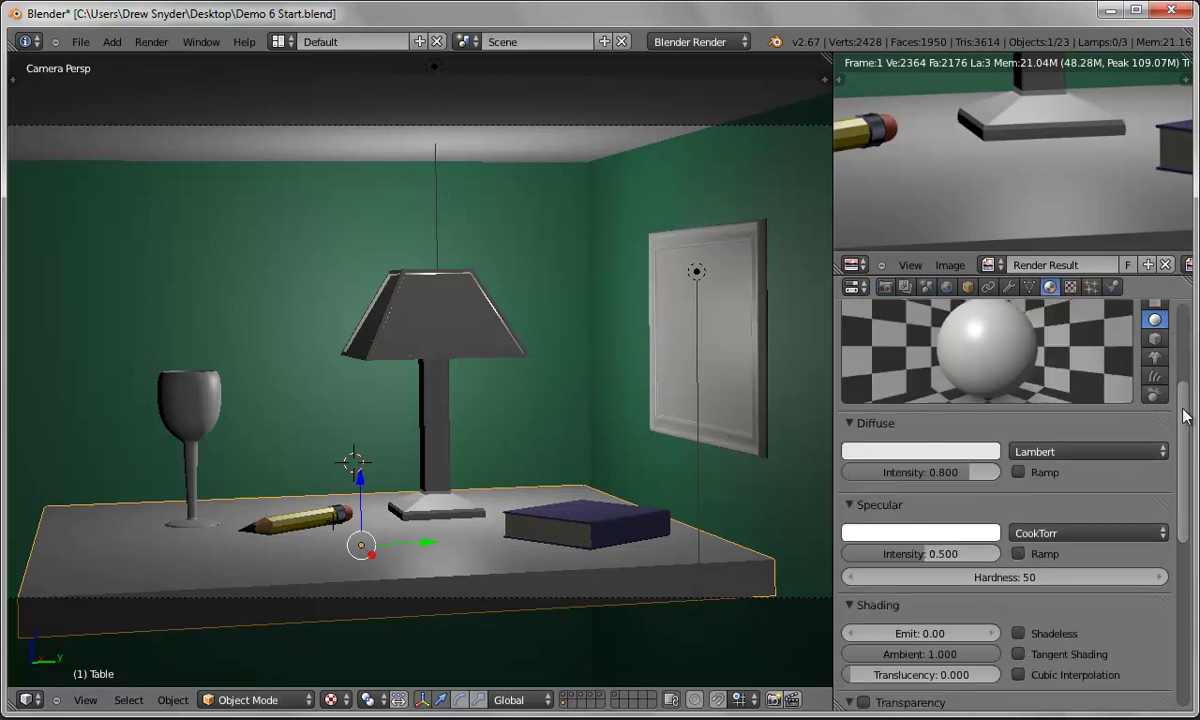
pyautogui.moveTo(1181, 410); pyautogui.dragTo(938, 344)
pyautogui.click(915, 410)
pyautogui.write('Wood')
pyautogui.press('Return')
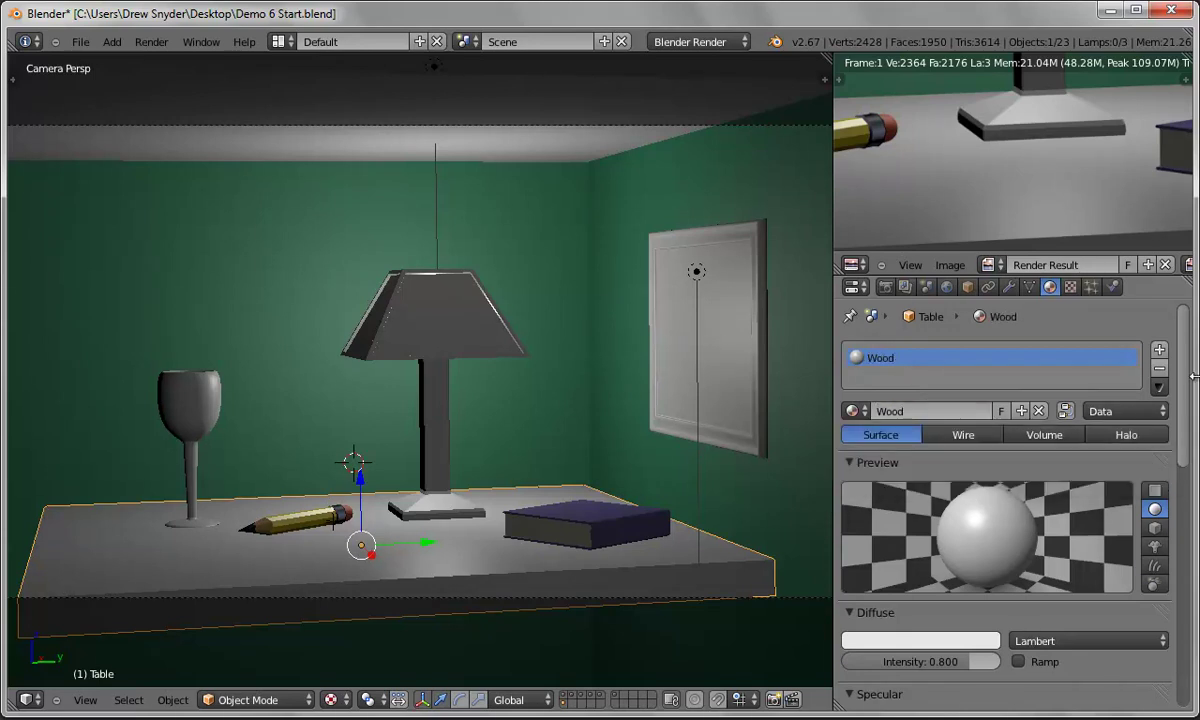
# Set the Wood diffuse colour to dark reddish mahogany brown (saturation 0.906, value about 0.22).
pyautogui.scroll(-2, 1187, 405)
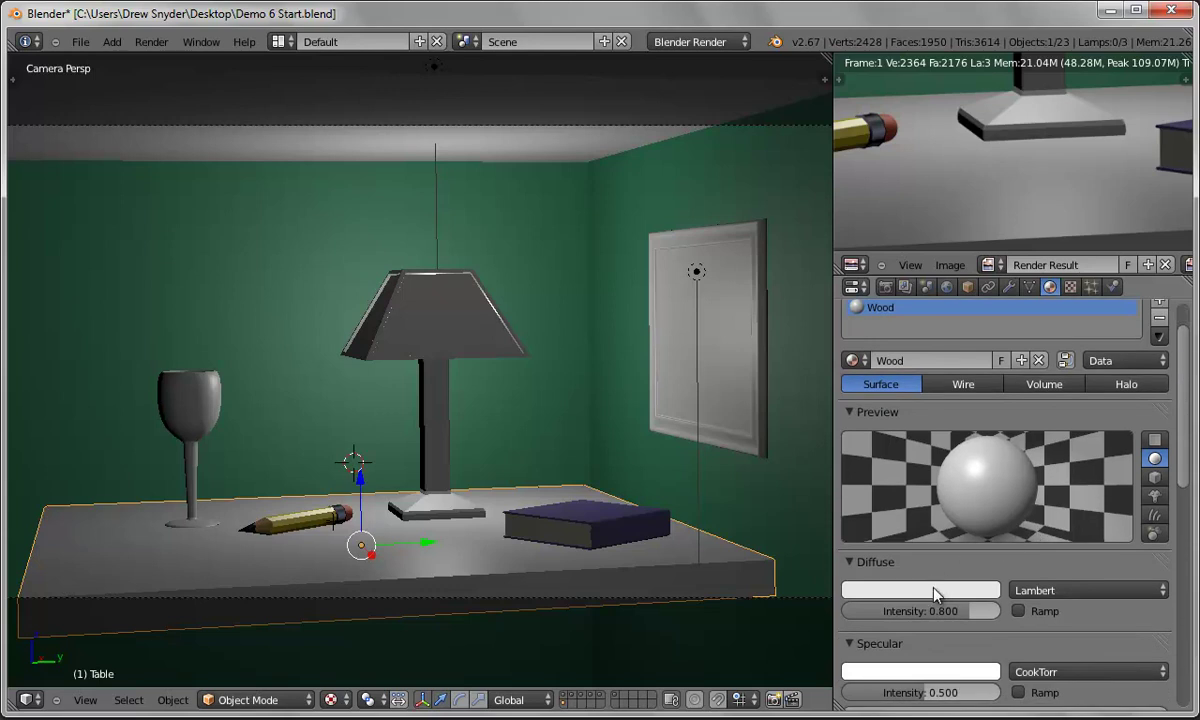
pyautogui.click(934, 591)
pyautogui.click(909, 461)
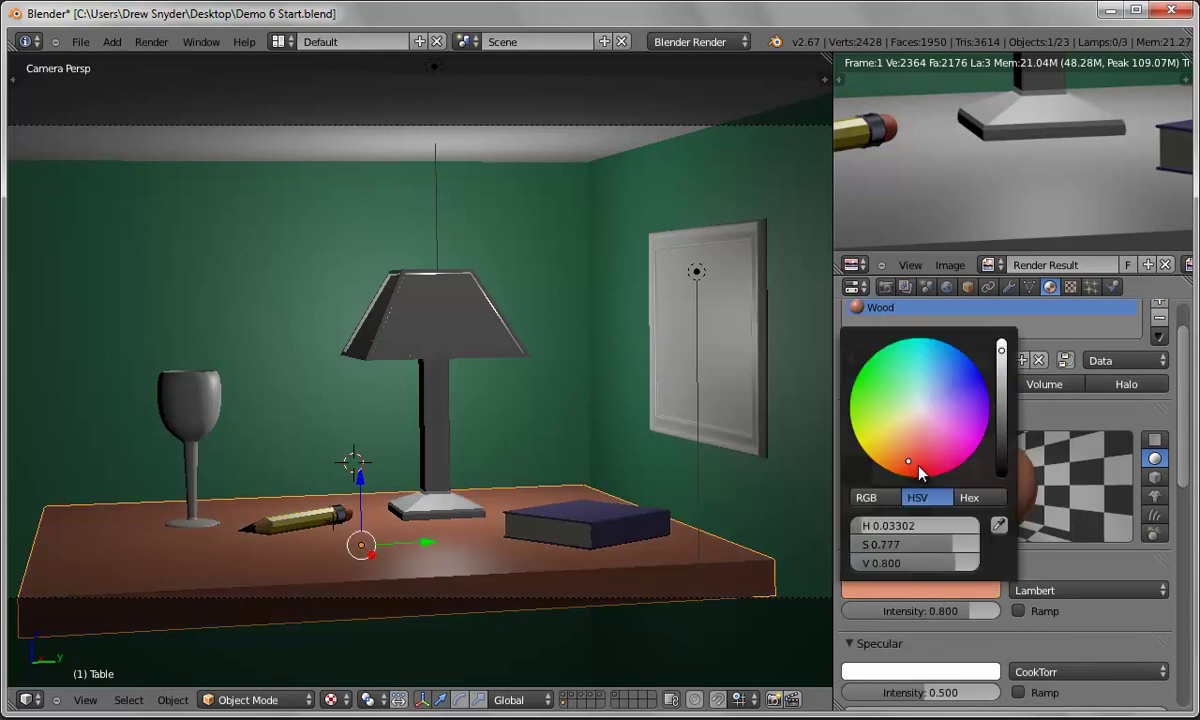
pyautogui.moveTo(906, 467); pyautogui.dragTo(900, 465)
pyautogui.moveTo(957, 569); pyautogui.dragTo(898, 569)
pyautogui.moveTo(866, 530); pyautogui.dragTo(858, 535)
pyautogui.moveTo(964, 556); pyautogui.dragTo(972, 556)
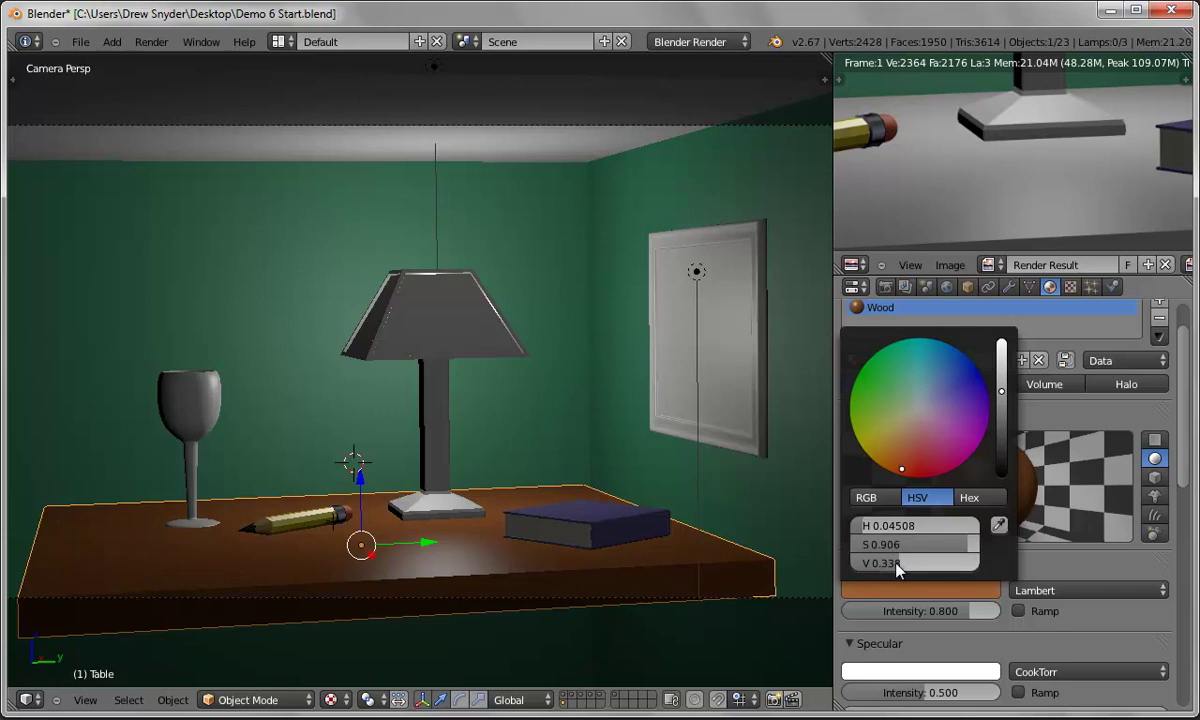
pyautogui.moveTo(900, 567); pyautogui.dragTo(871, 565)
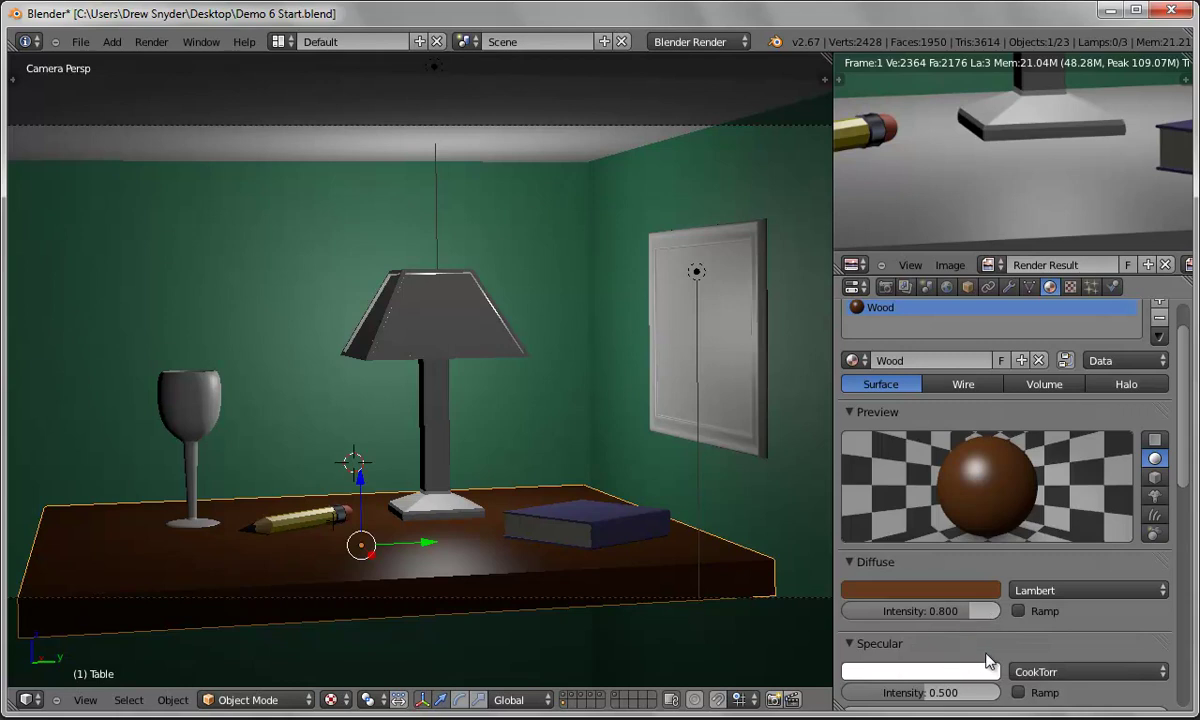
# Lower the Wood material's specular intensity to 0.115 and hardness to 21.
pyautogui.scroll(-2, 945, 625)
pyautogui.moveTo(921, 626); pyautogui.dragTo(868, 627)
pyautogui.moveTo(867, 627); pyautogui.dragTo(867, 627)
pyautogui.keyDown('ctrl'); pyautogui.scroll(-1, 1011, 645); pyautogui.keyUp('ctrl')
pyautogui.moveTo(1011, 645); pyautogui.dragTo(964, 648)
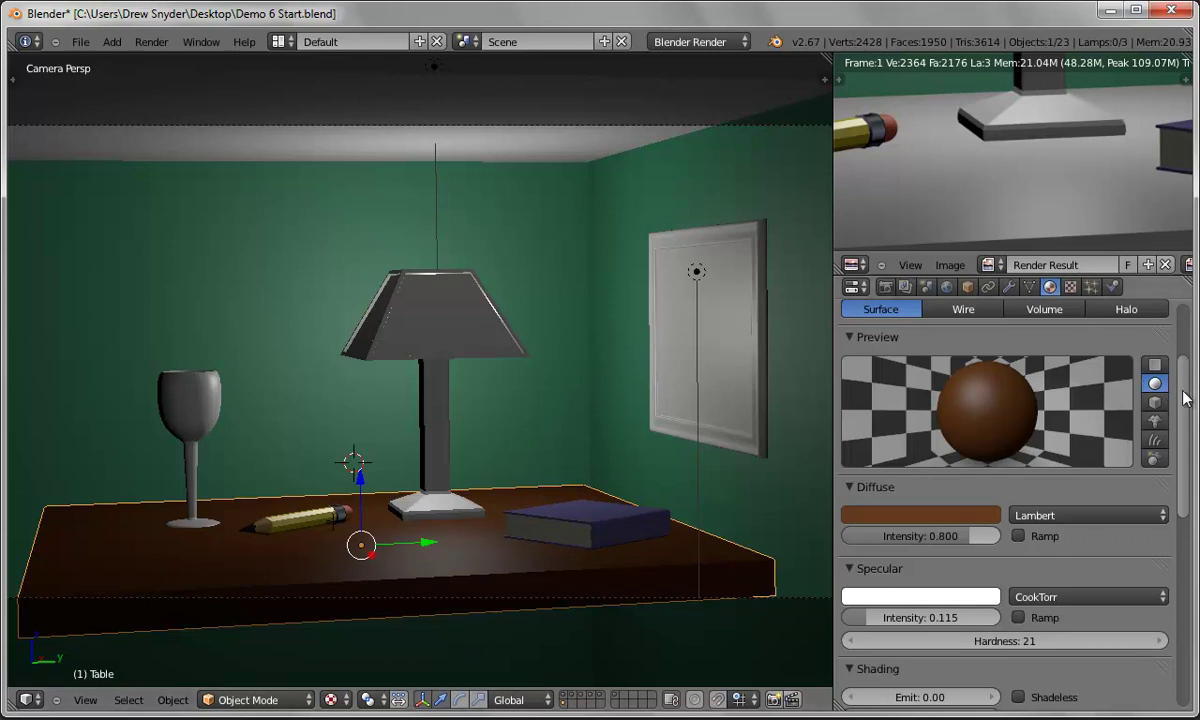
pyautogui.scroll(-4, 1184, 398)
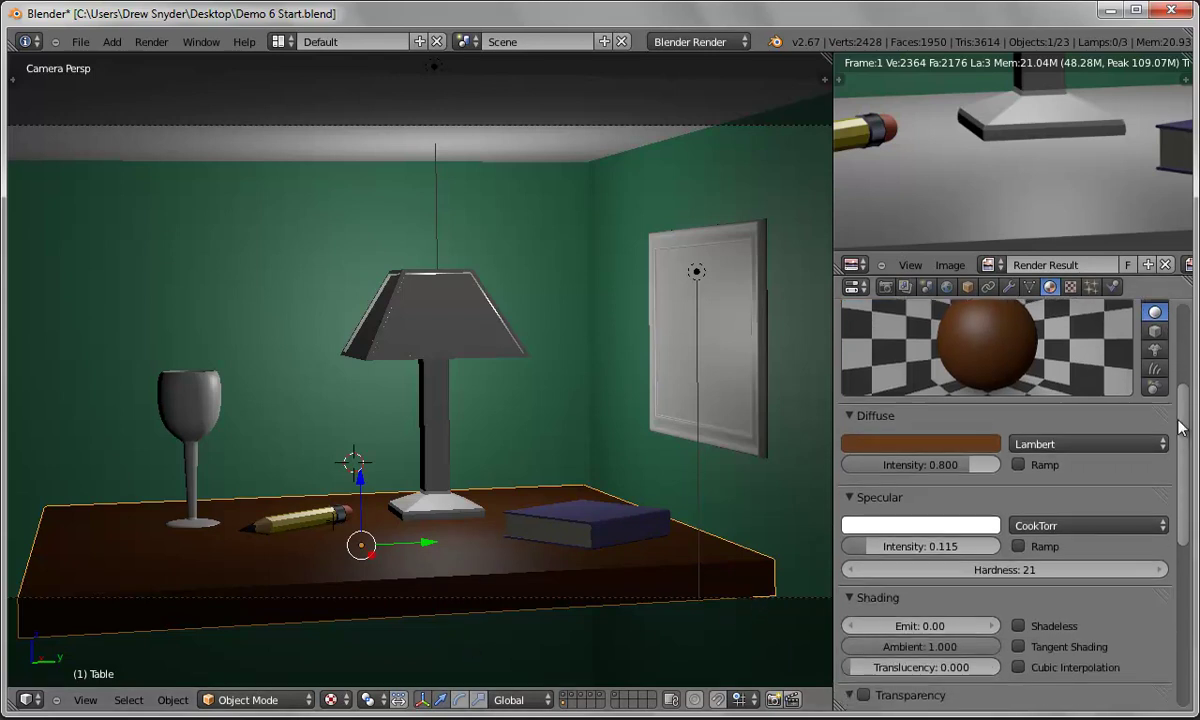